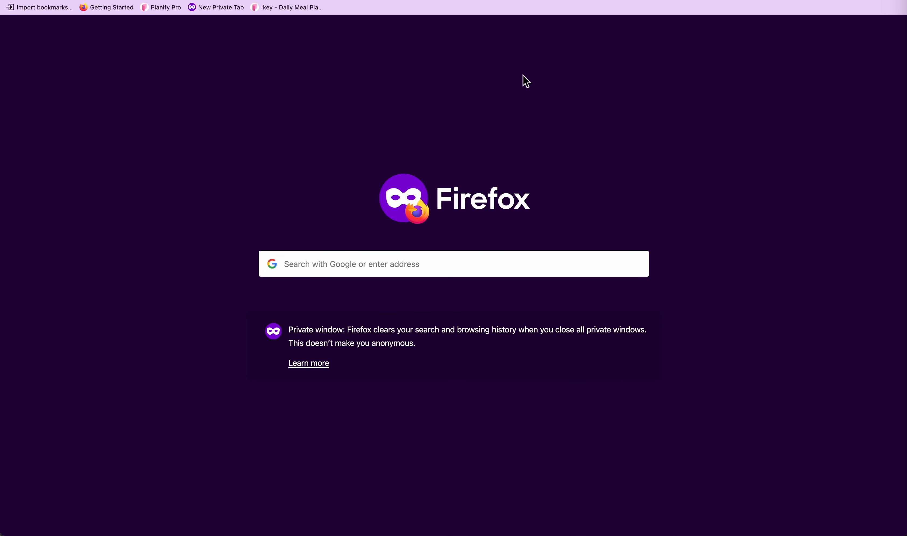
pyautogui.click(887, 5)
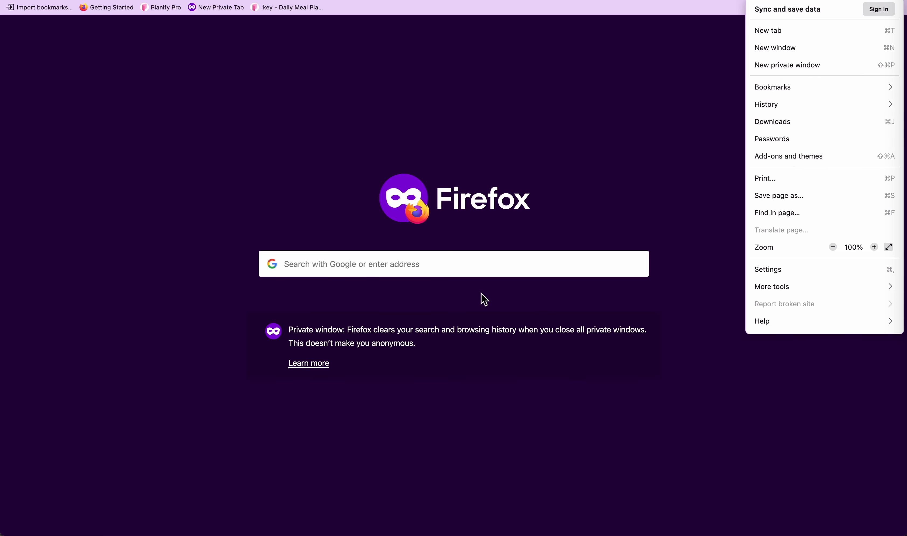
pyautogui.click(577, 129)
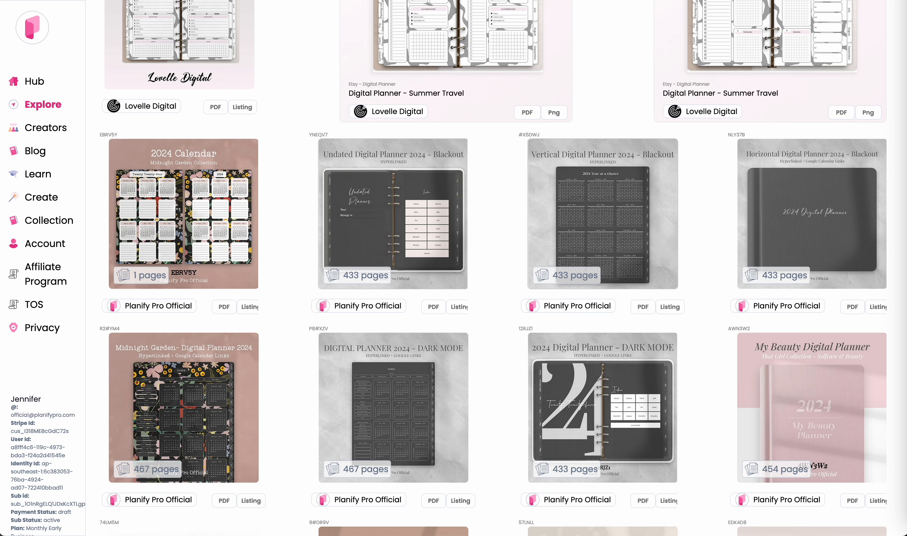
# Go to the Hub and look through its graphics bundles and introduction videos.
pyautogui.scroll(10, 225, 179)
pyautogui.click(29, 80)
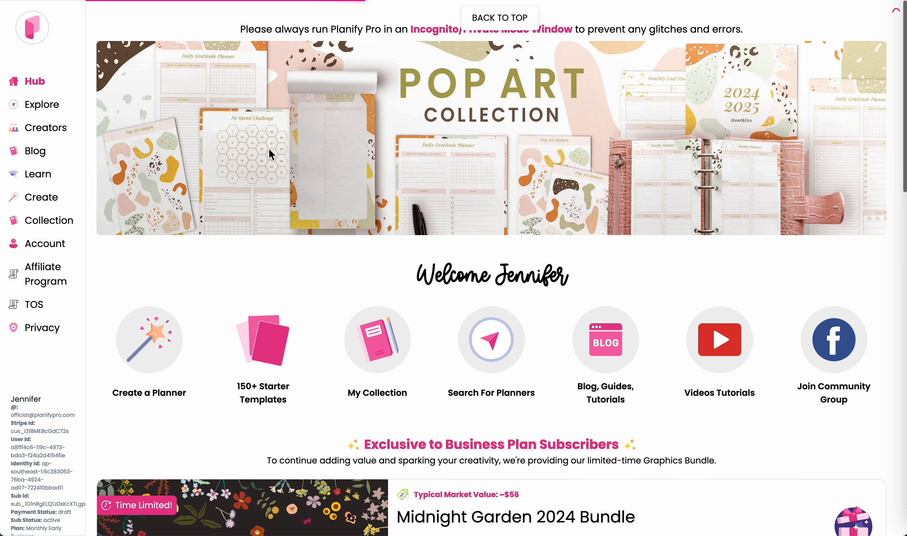
pyautogui.scroll(-3, 388, 468)
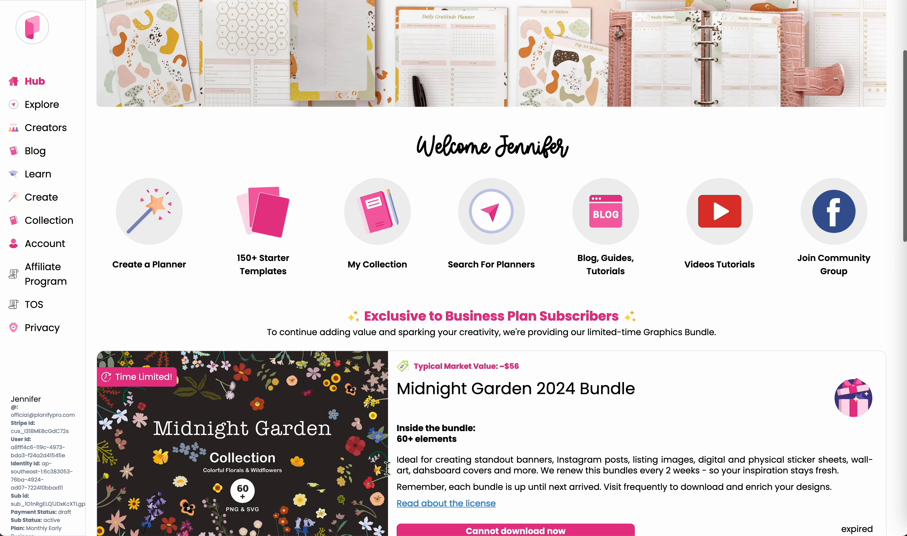
pyautogui.scroll(-12, 399, 393)
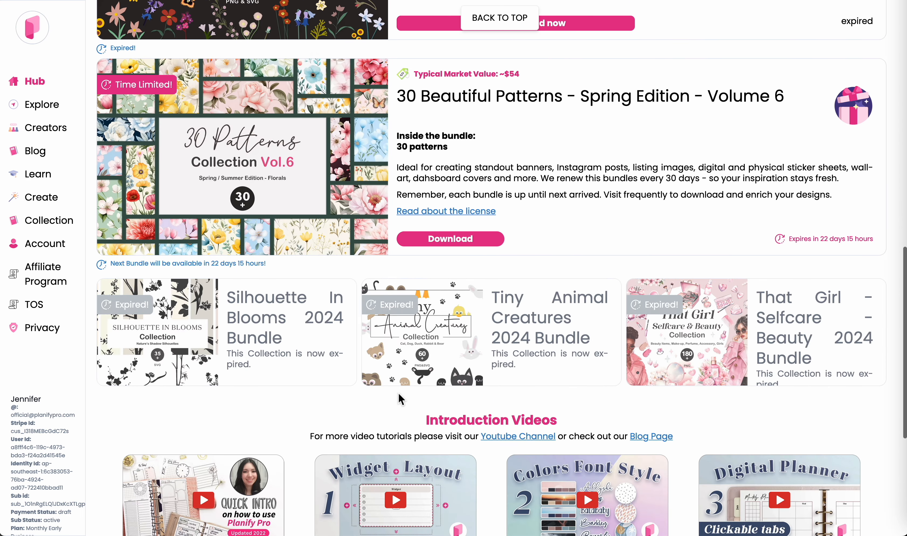
pyautogui.scroll(15, 398, 392)
# Open the planner search and search for "digital planner".
pyautogui.click(478, 372)
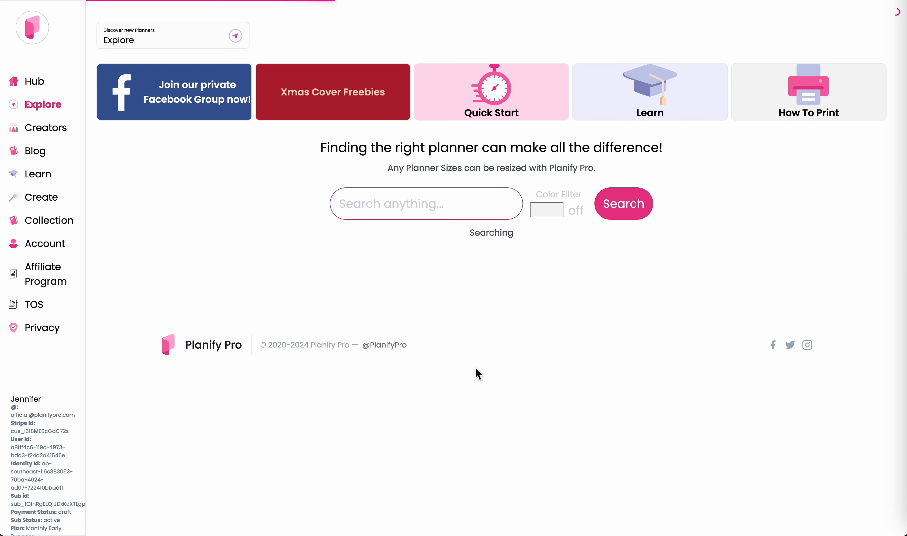
pyautogui.click(405, 201)
pyautogui.write('digi')
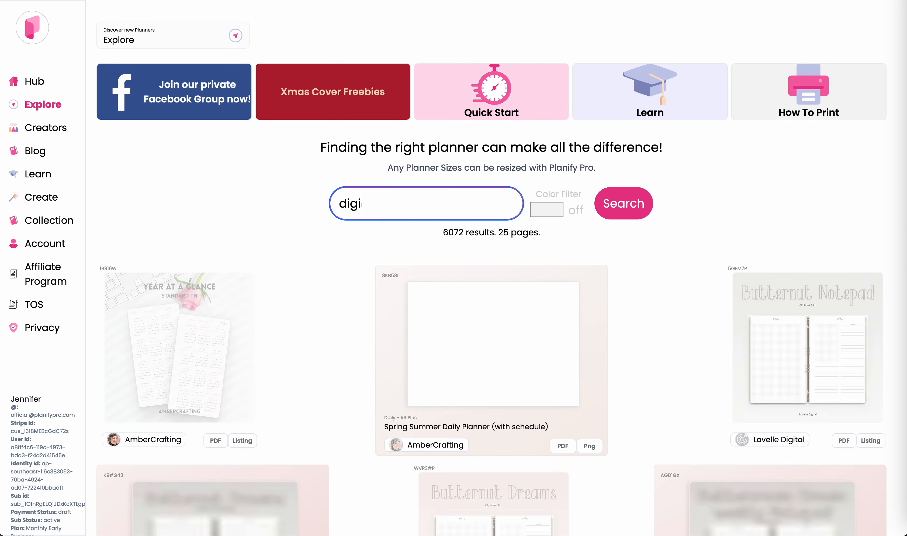
pyautogui.write('tal planner')
pyautogui.press('Return')
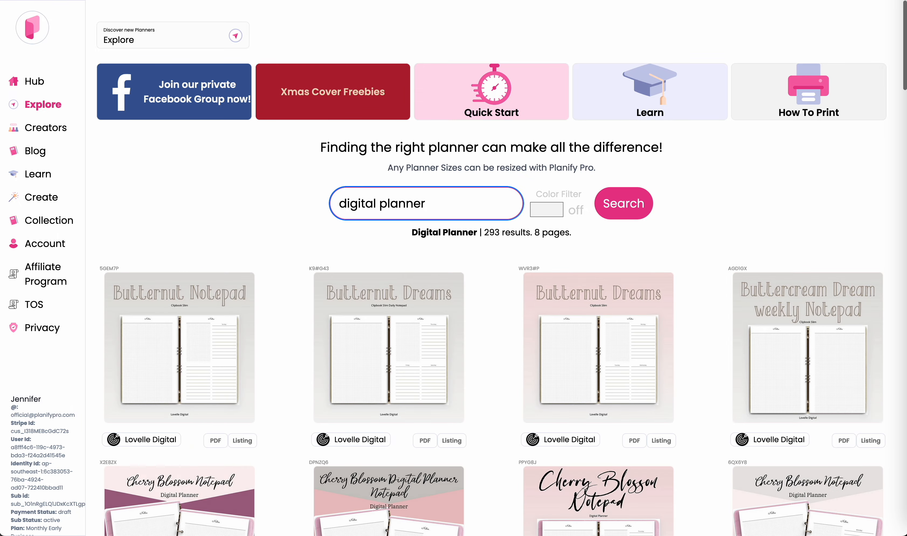
# Open the pink 454-page 2024 My Beauty Digital Planner by Planify Pro Official from the search results.
pyautogui.scroll(-10, 532, 465)
pyautogui.scroll(-5, 530, 463)
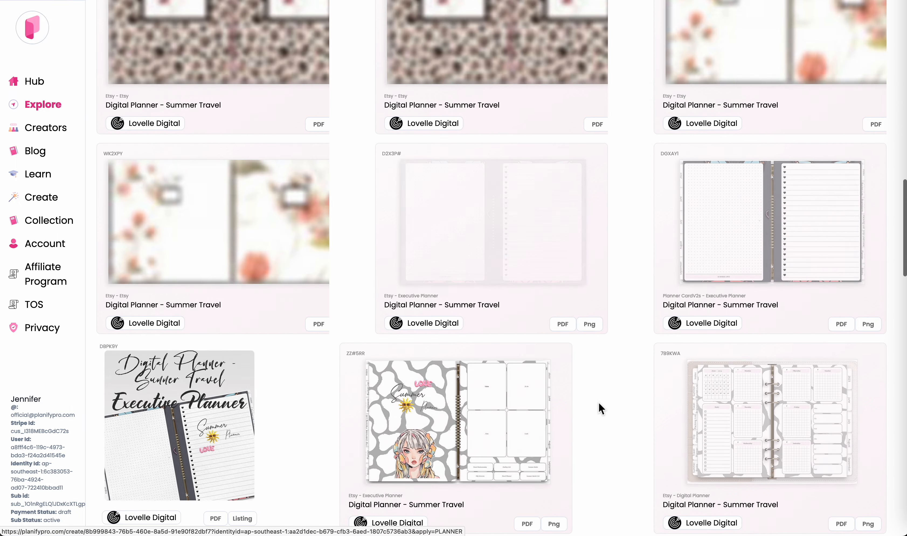
pyautogui.scroll(-10, 599, 407)
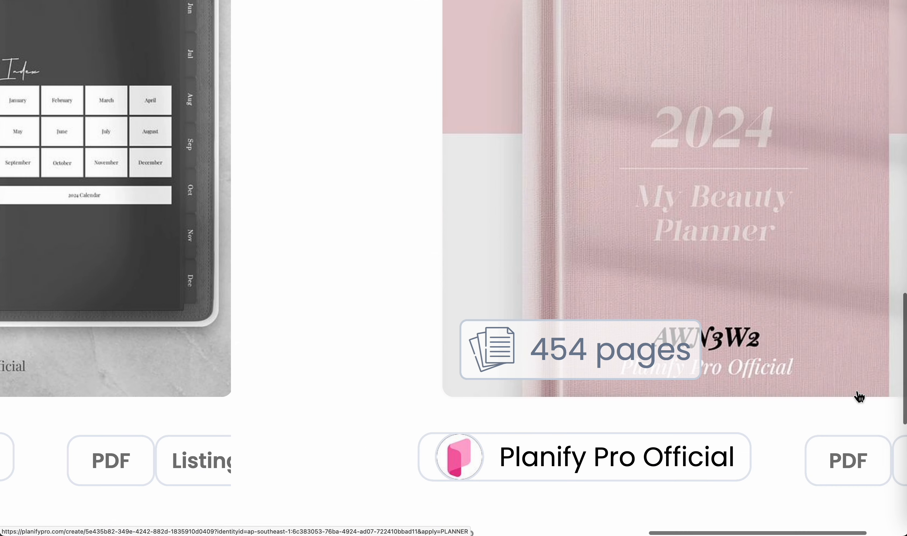
pyautogui.click(857, 390)
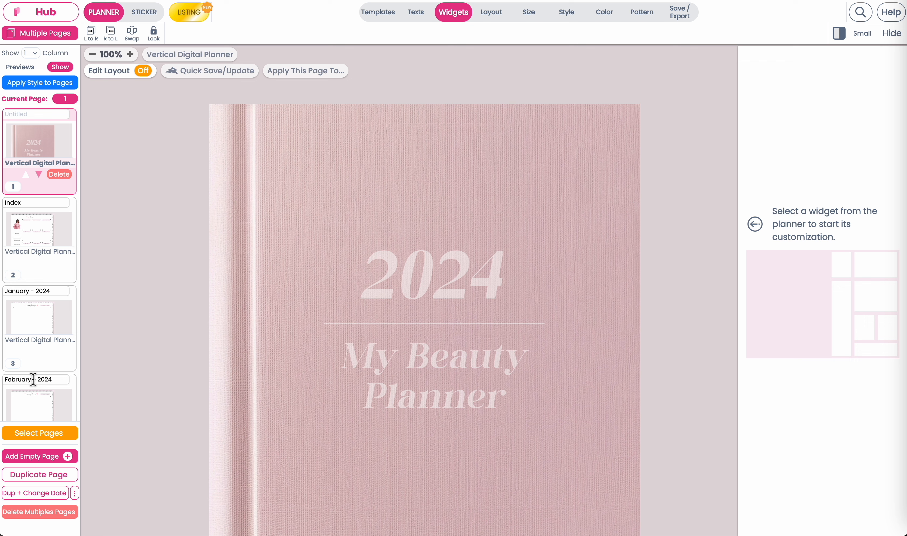
# Glance through the planner's page list and switch to creating listing images.
pyautogui.scroll(-5, 33, 379)
pyautogui.scroll(5, 34, 379)
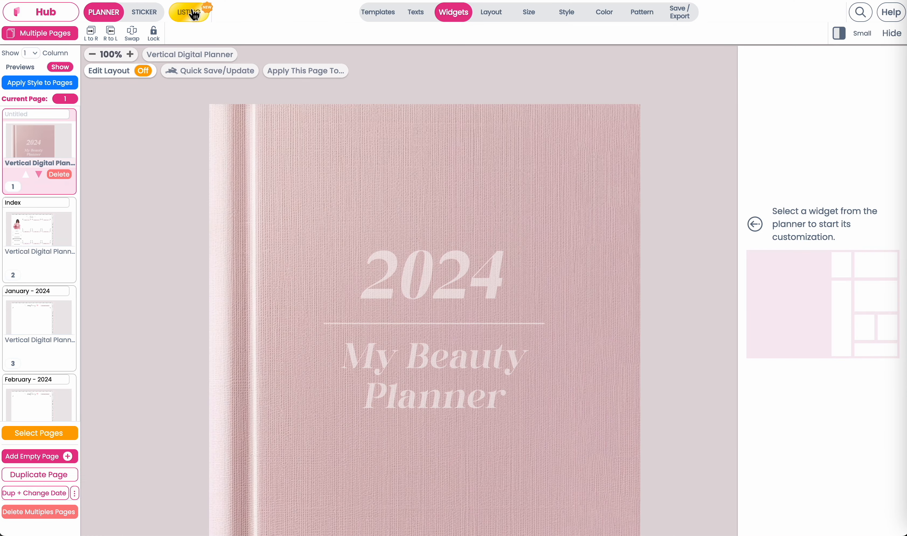
pyautogui.click(193, 13)
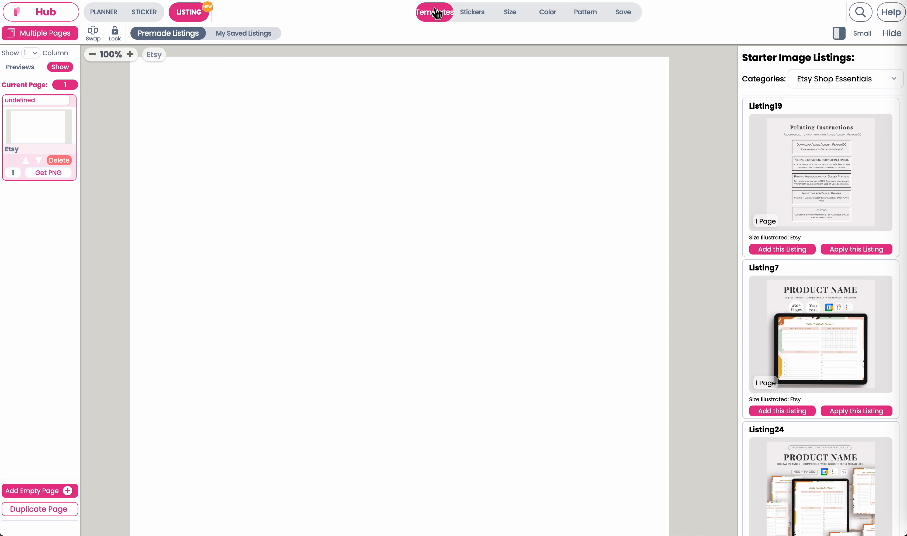
# Apply the Listing5 starter image from Etsy Shop Essentials to the page and replace it with Listing23.
pyautogui.scroll(-4, 841, 438)
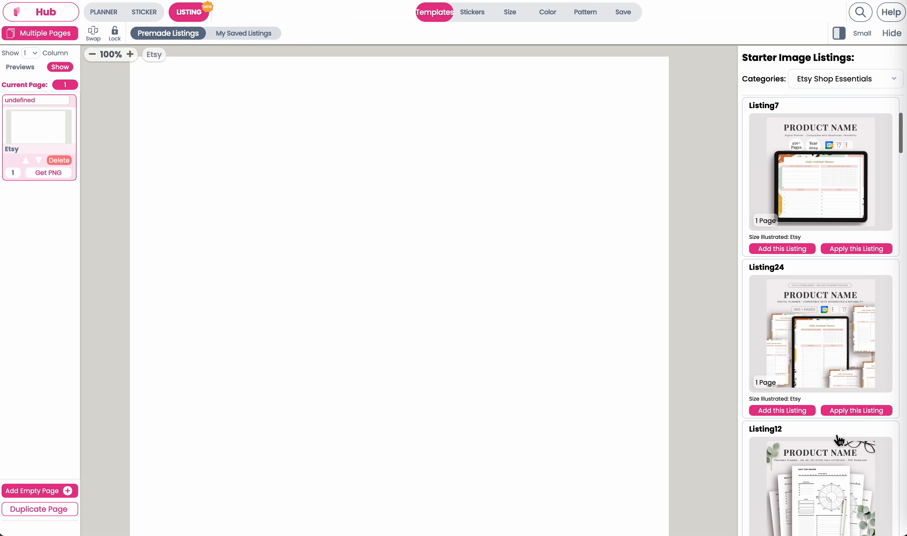
pyautogui.scroll(3, 840, 440)
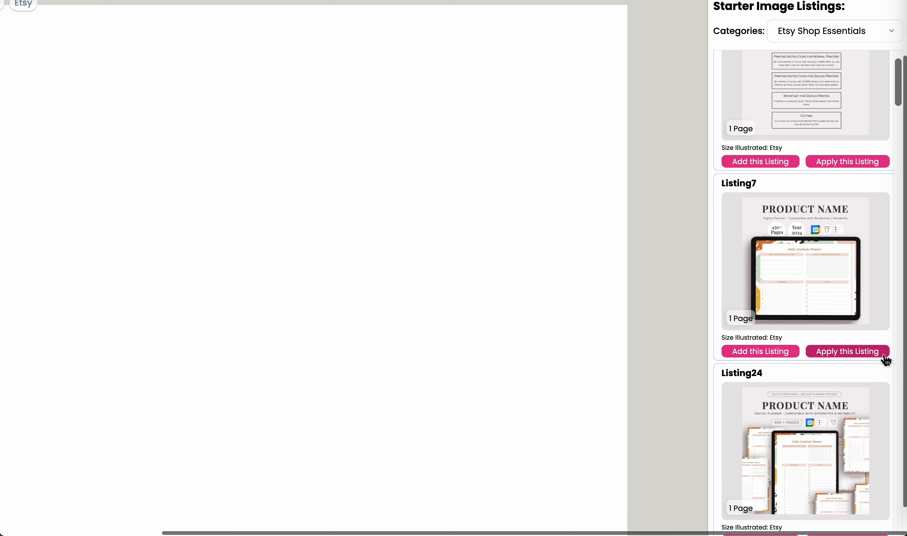
pyautogui.scroll(-15, 885, 360)
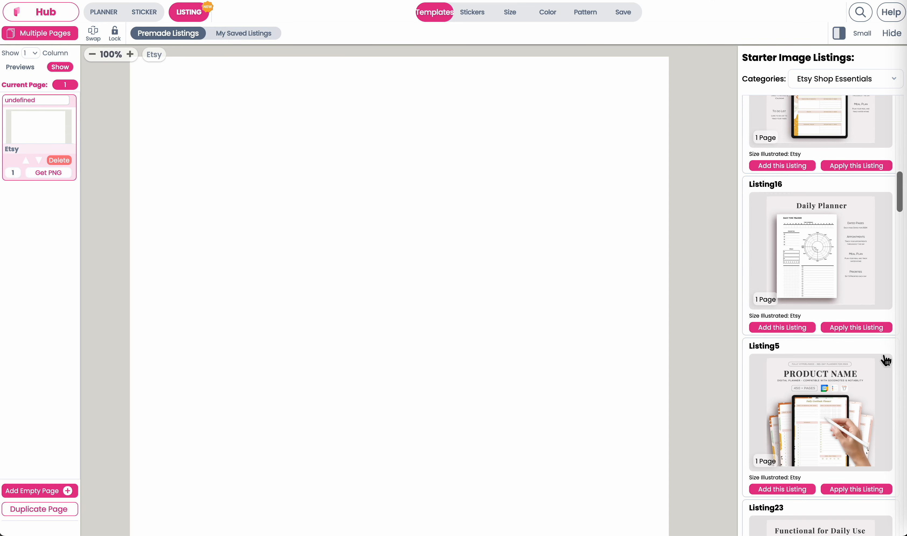
pyautogui.scroll(-1, 845, 455)
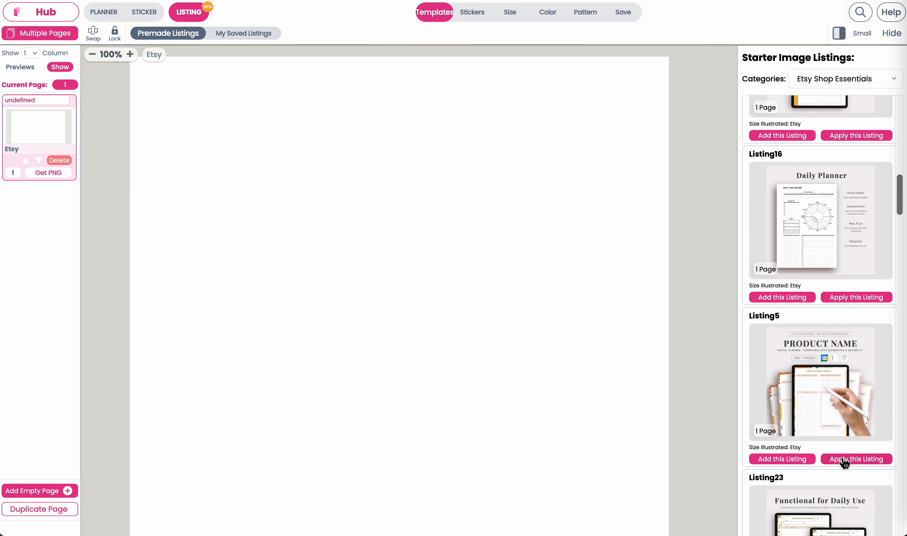
pyautogui.click(877, 464)
pyautogui.scroll(-10, 857, 295)
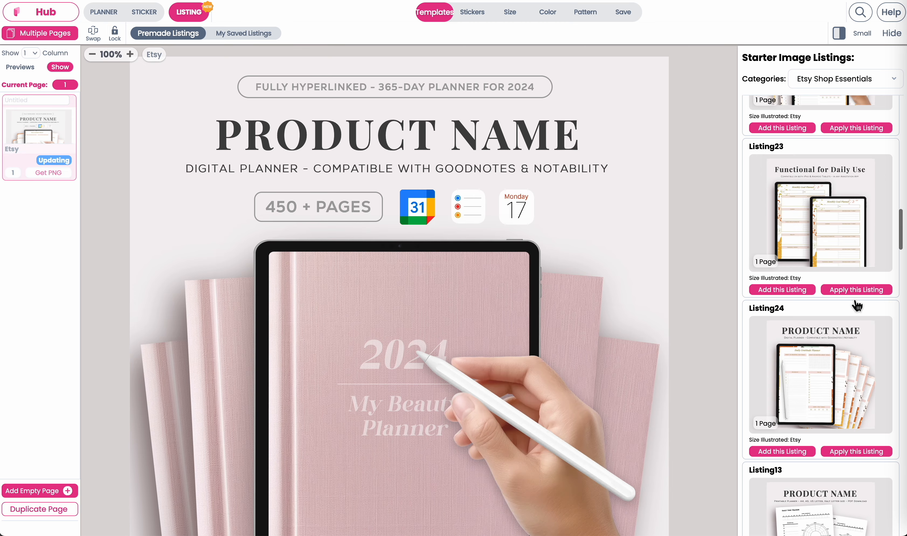
pyautogui.click(855, 291)
# Apply the Listing6 starter image with a single tablet mockup to the listing page.
pyautogui.scroll(-12, 843, 287)
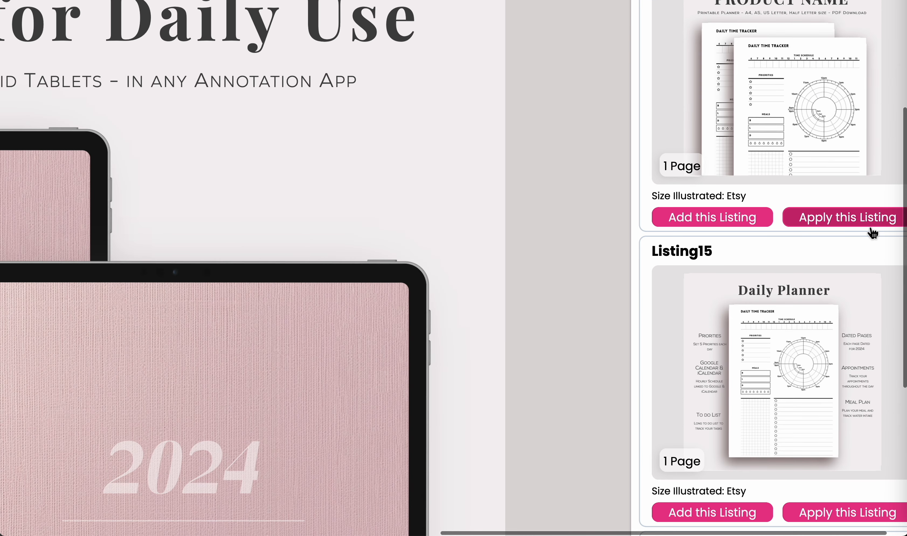
pyautogui.scroll(3, 873, 233)
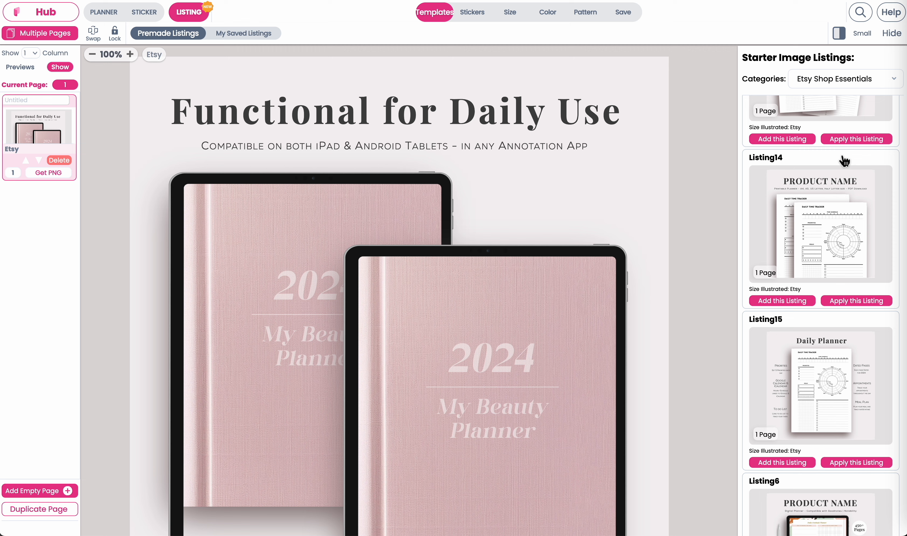
pyautogui.scroll(-8, 845, 161)
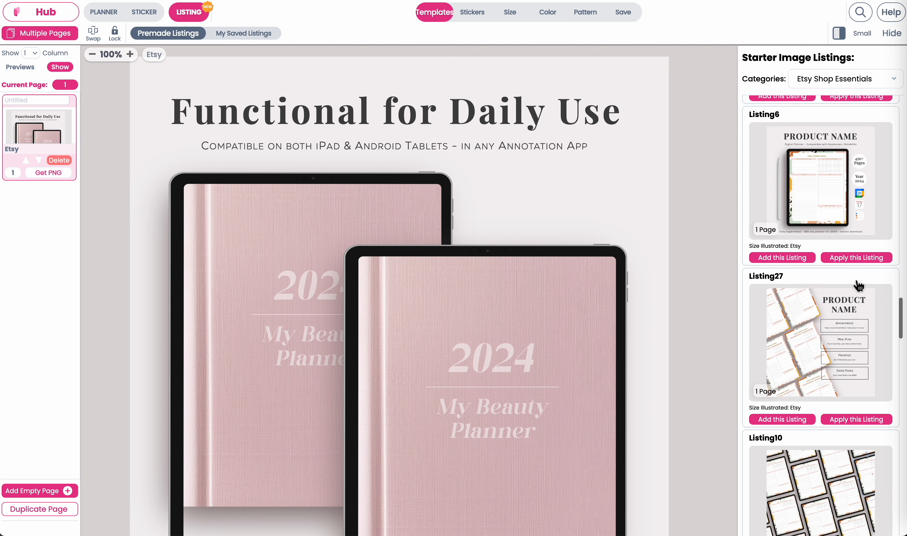
pyautogui.click(857, 259)
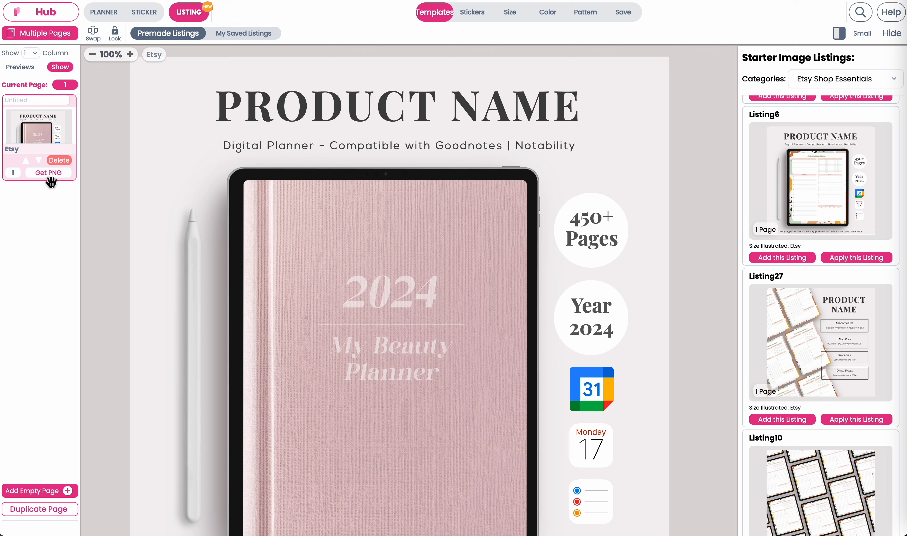
# Export the listing page as a PNG, inspect the downloaded image in its own window and close it.
pyautogui.click(47, 173)
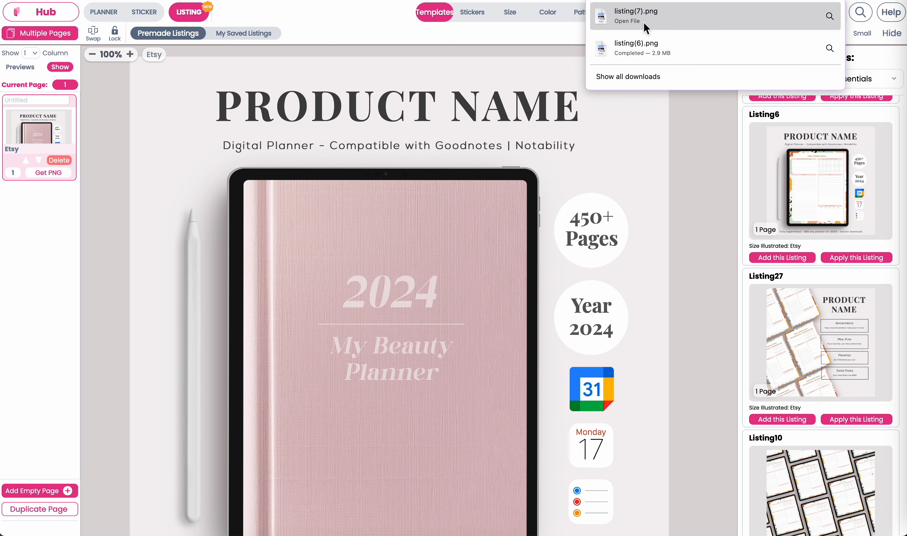
pyautogui.click(754, 23)
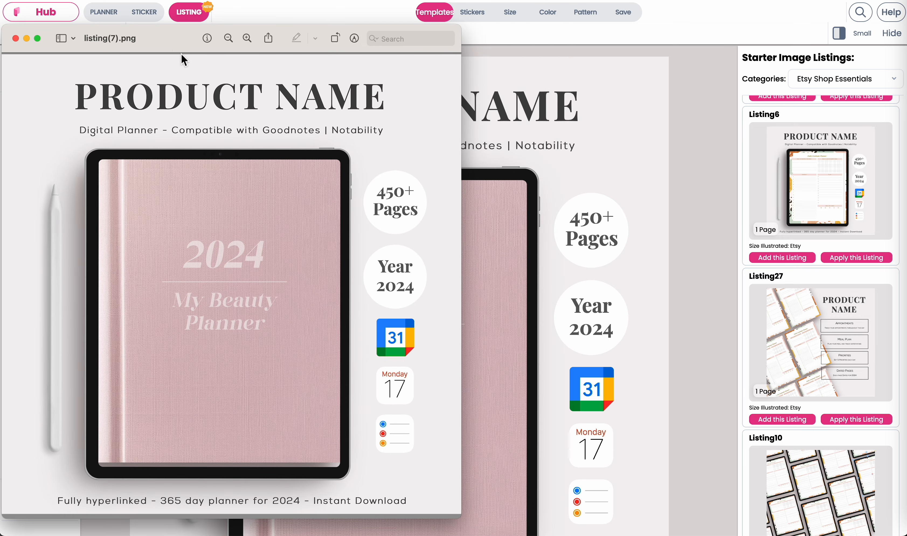
pyautogui.moveTo(173, 44); pyautogui.dragTo(374, 38)
pyautogui.scroll(-4, 382, 226)
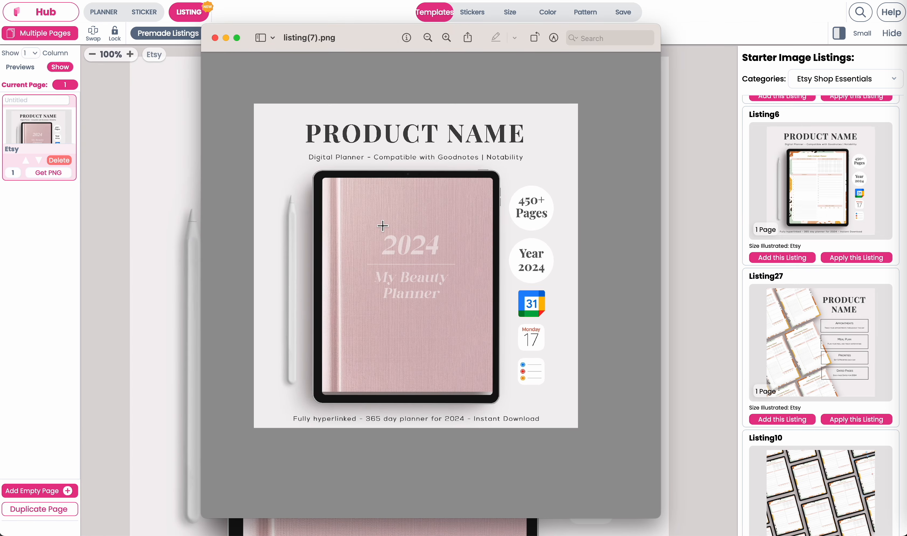
pyautogui.scroll(4, 382, 226)
pyautogui.scroll(-2, 382, 226)
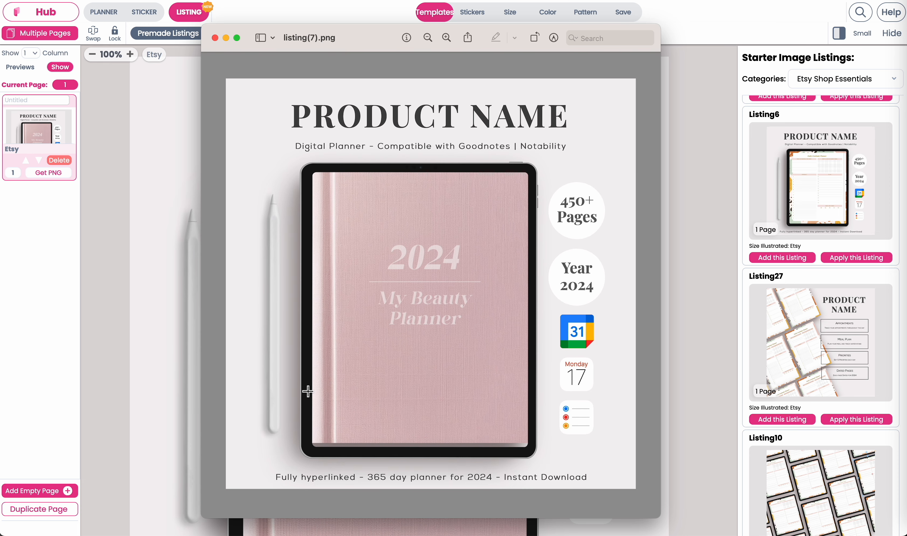
pyautogui.click(215, 38)
# Apply the Listing5 starter image with the hand holding a stylus to the listing page.
pyautogui.scroll(-5, 860, 411)
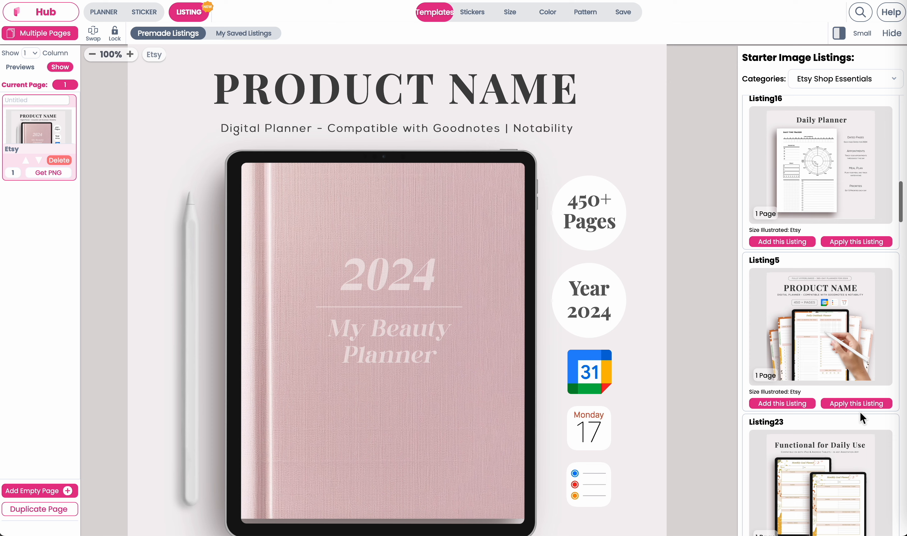
pyautogui.click(880, 403)
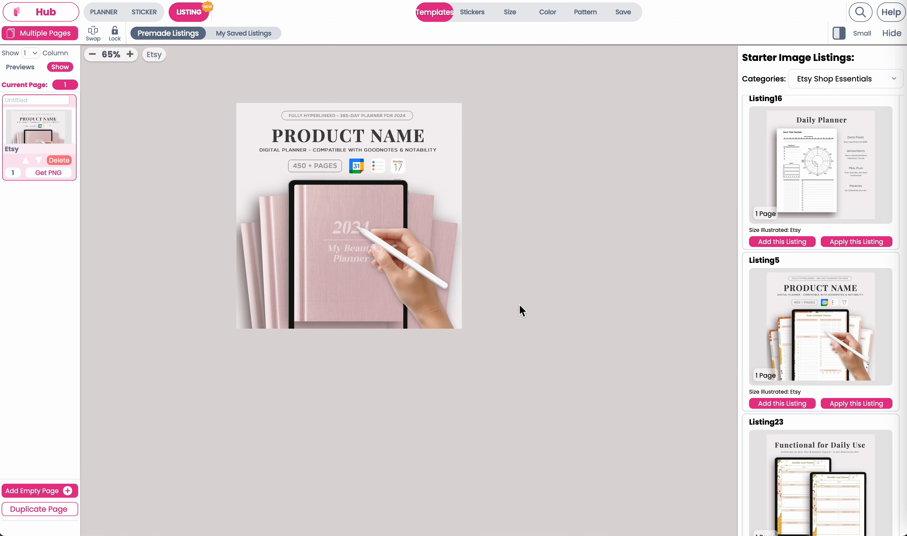
# Select the front iPad mockup and make it show planner page 9, July - 2024.
pyautogui.click(313, 324)
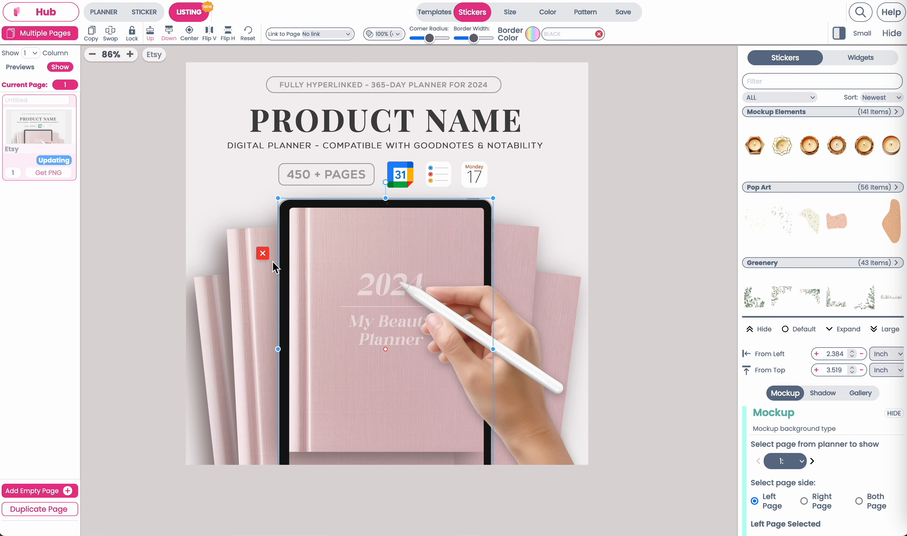
pyautogui.click(806, 330)
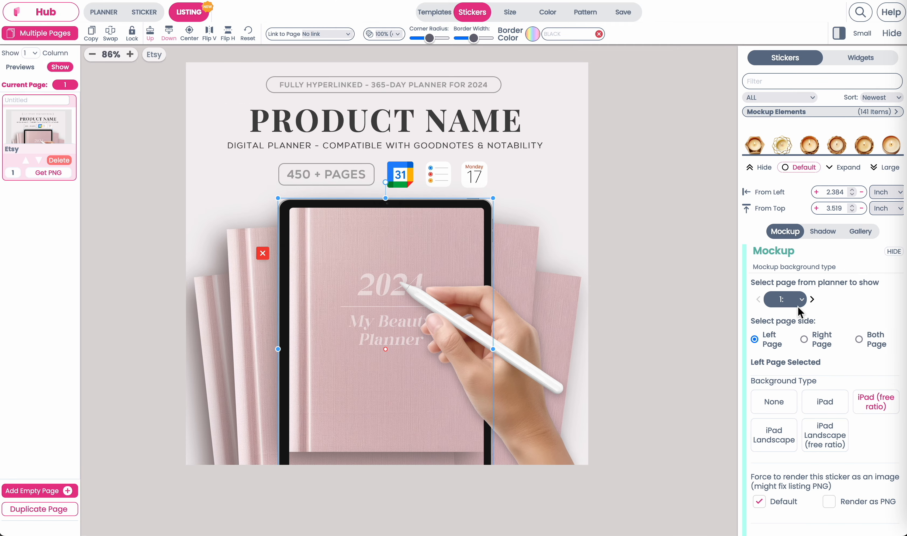
pyautogui.click(591, 305)
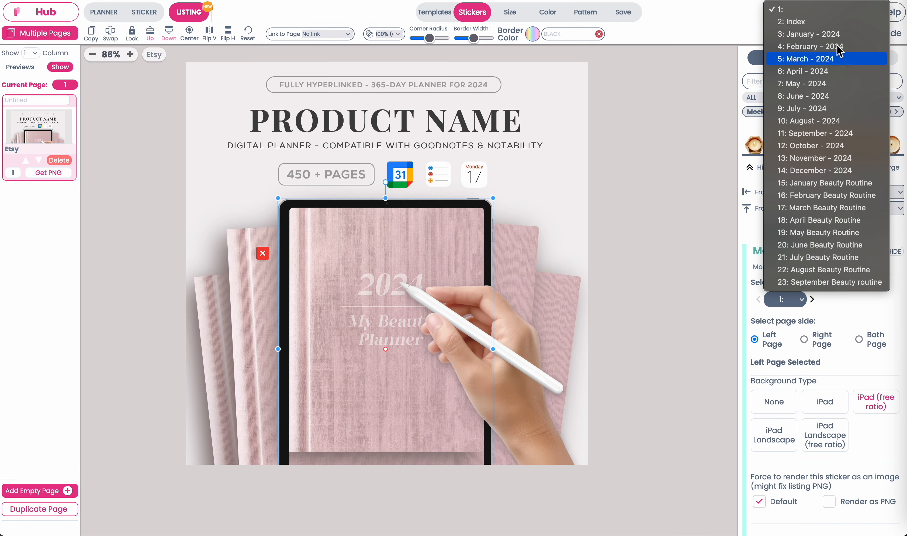
pyautogui.click(816, 109)
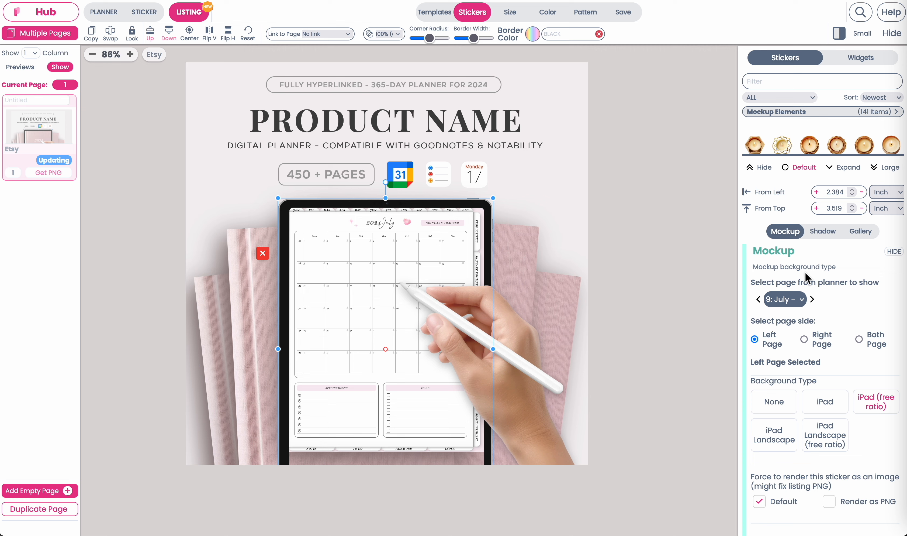
# Change the planner page shown on the iPad mockup to page 32, 05 Feb - 11 Feb 2024.
pyautogui.click(786, 299)
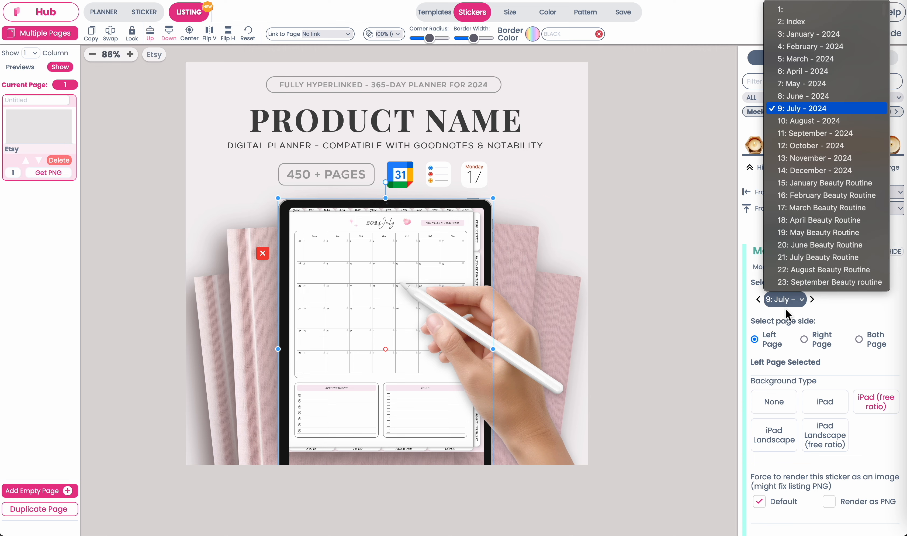
pyautogui.scroll(-5, 828, 221)
pyautogui.click(833, 213)
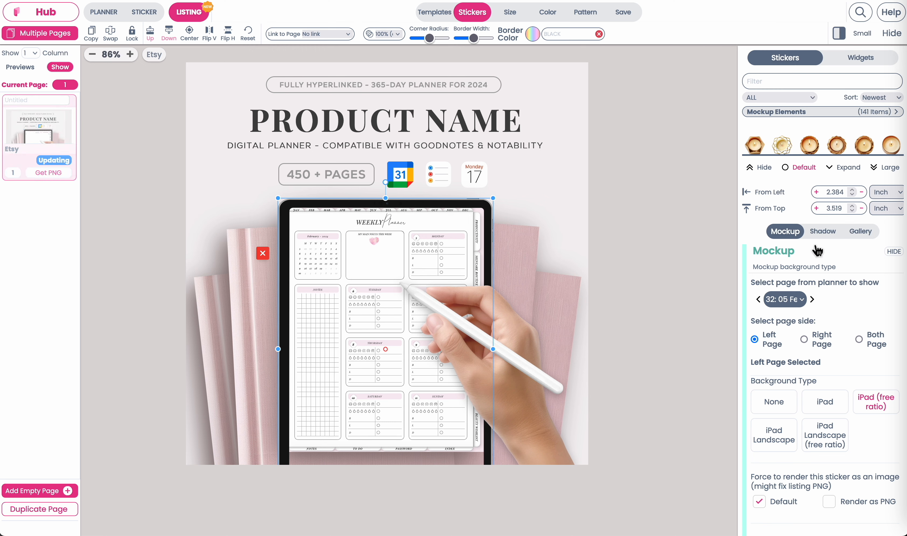
pyautogui.click(787, 298)
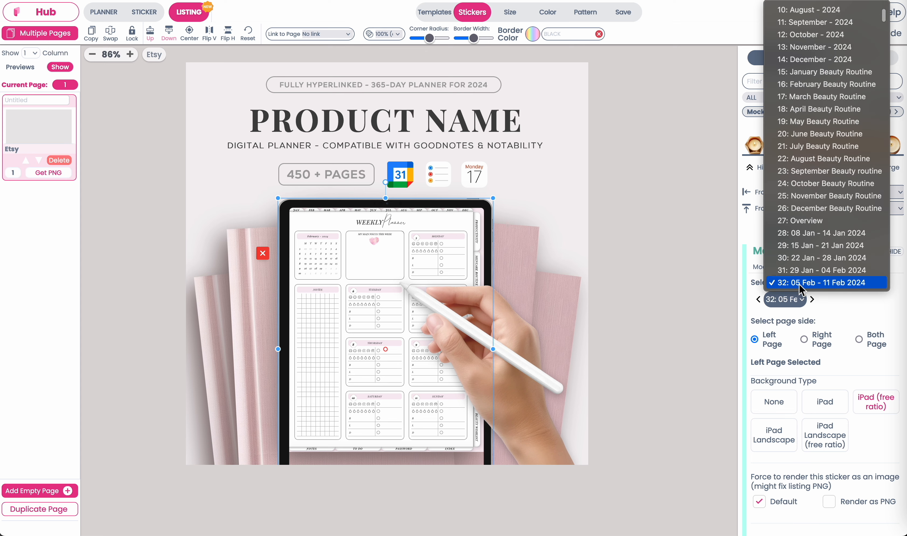
pyautogui.scroll(-10, 808, 272)
pyautogui.scroll(-10, 807, 272)
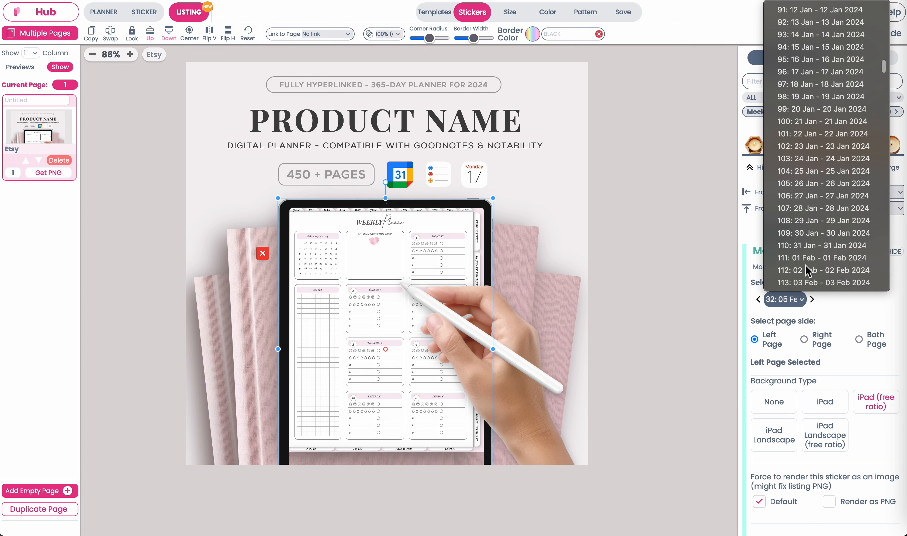
pyautogui.click(856, 327)
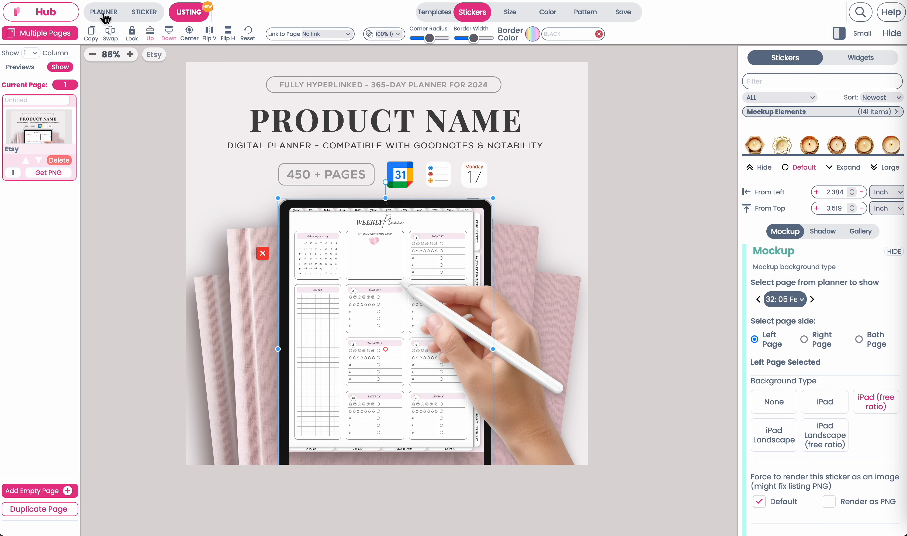
pyautogui.click(104, 13)
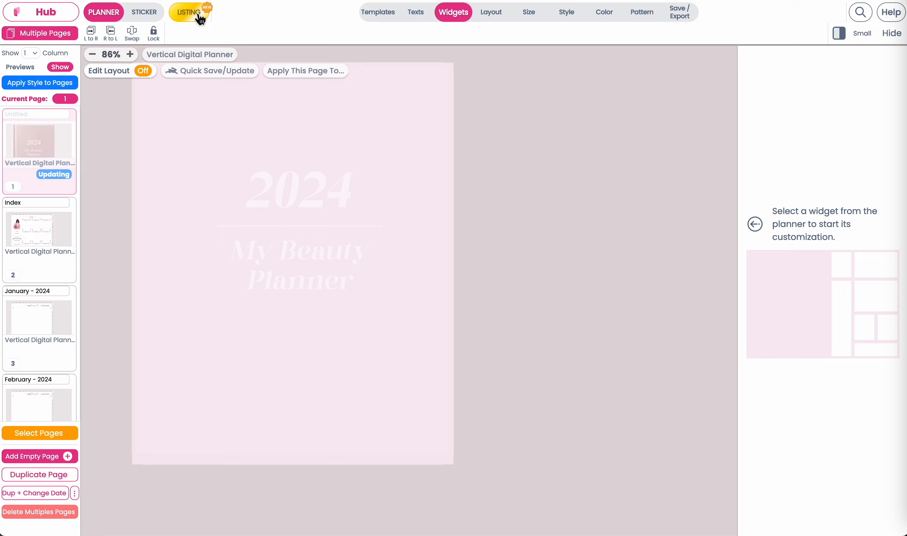
pyautogui.click(201, 18)
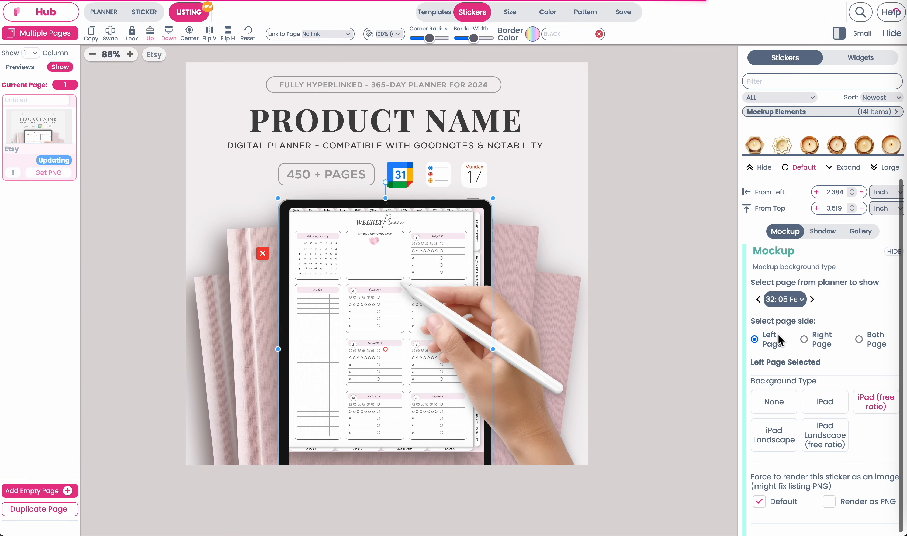
# Change the planner page shown on the front iPad mockup to page 2, Index.
pyautogui.click(783, 300)
pyautogui.scroll(5, 827, 184)
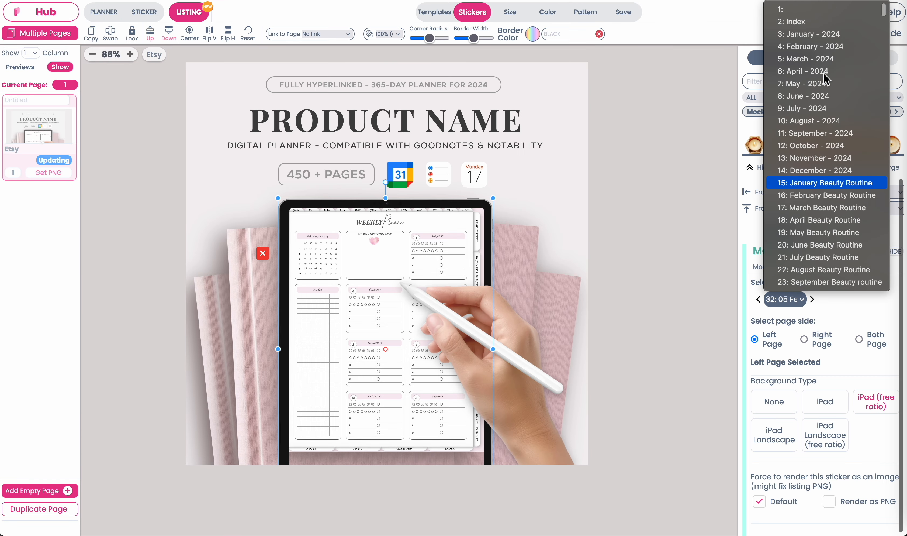
pyautogui.click(824, 23)
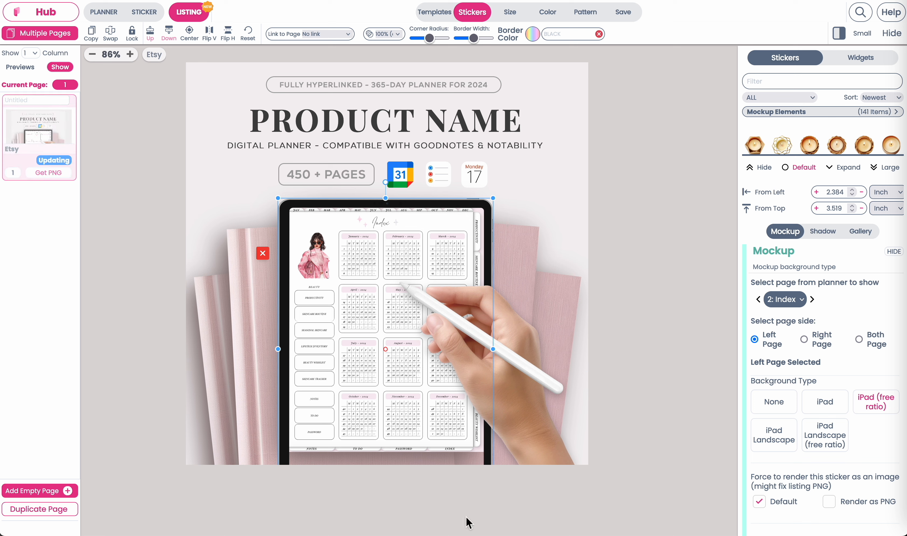
# Show page 4, February - 2024, on the inner left page mockup and page 18, April Beauty Routine, on the outer left one.
pyautogui.click(264, 280)
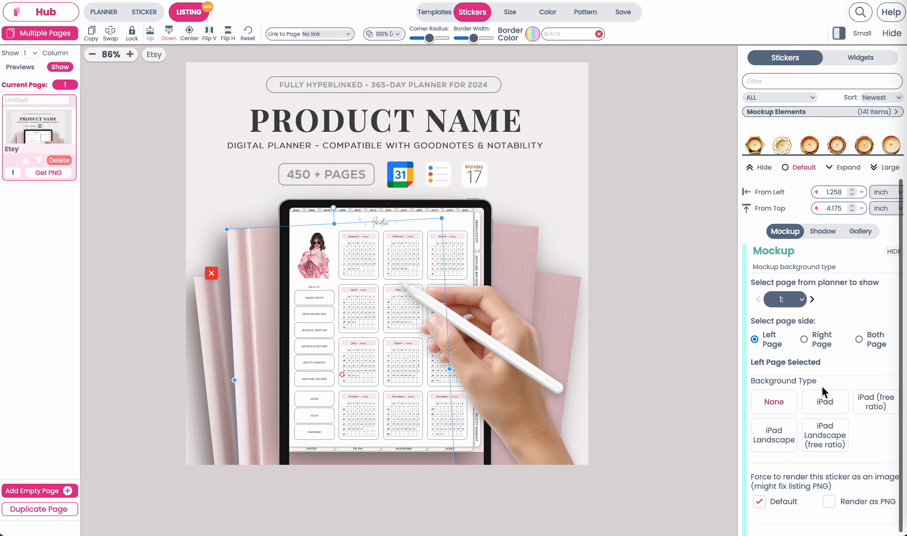
pyautogui.click(785, 299)
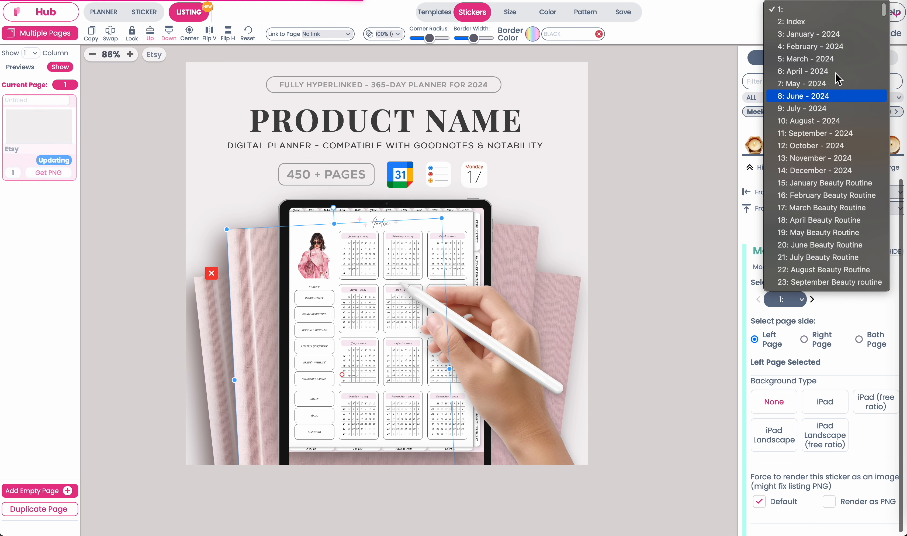
pyautogui.click(831, 46)
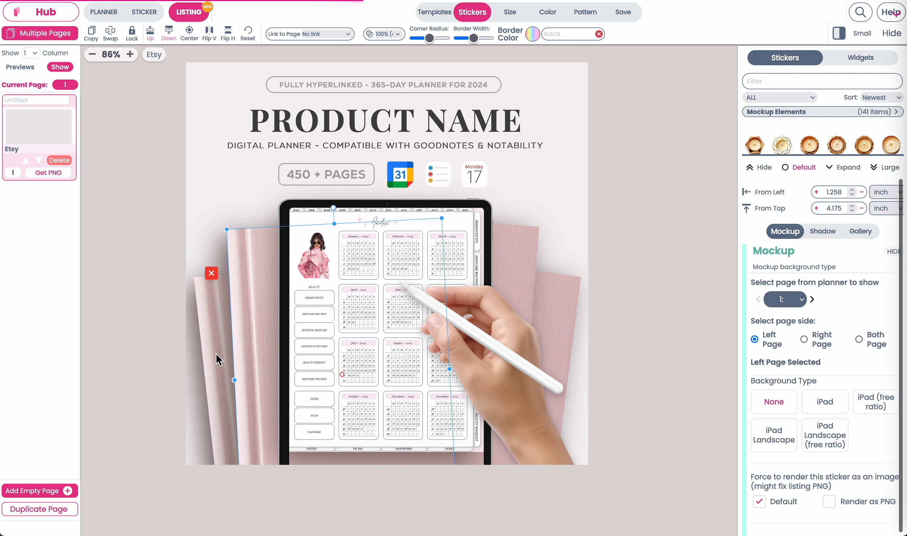
pyautogui.click(783, 299)
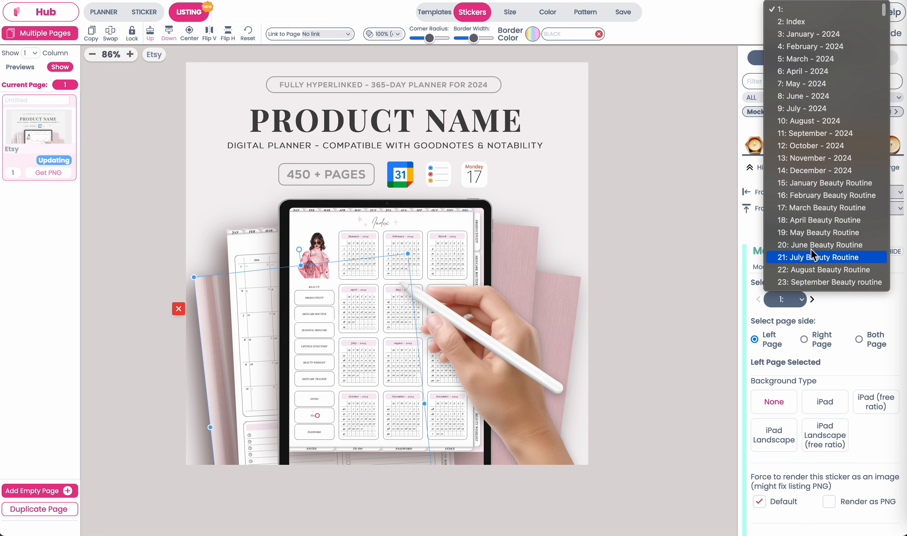
pyautogui.click(822, 220)
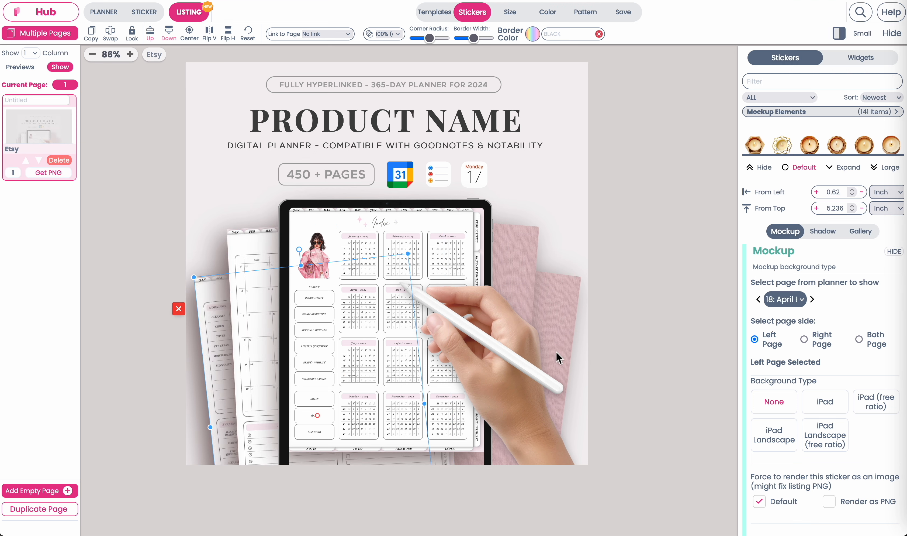
# Select the inner right page mockup behind the iPad and make it show planner page 56.
pyautogui.click(516, 254)
pyautogui.click(792, 299)
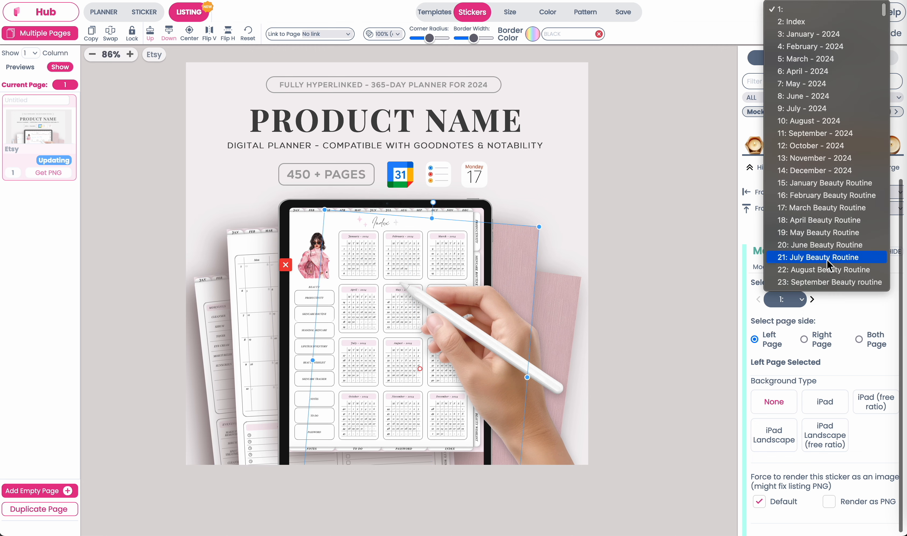
pyautogui.scroll(-10, 828, 264)
pyautogui.click(823, 205)
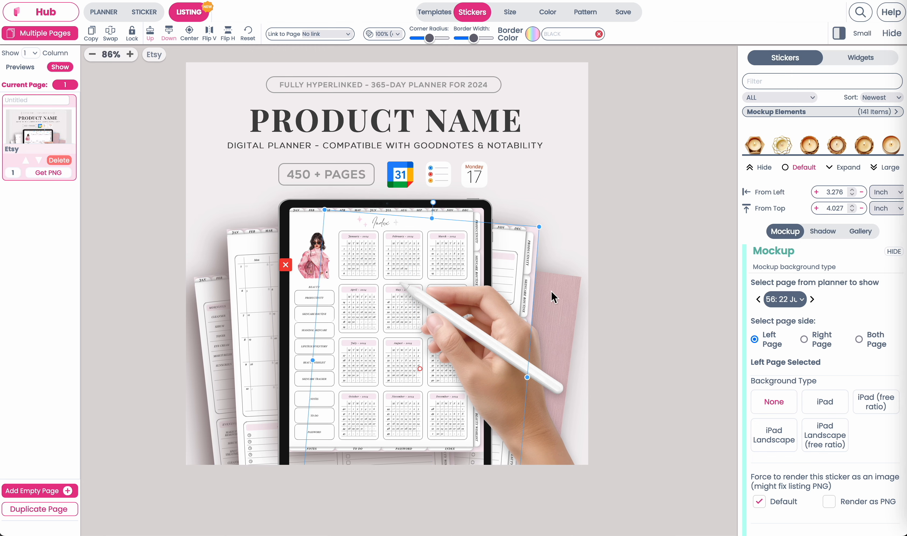
# Select the outer right page mockup and make it show planner page 138.
pyautogui.click(556, 313)
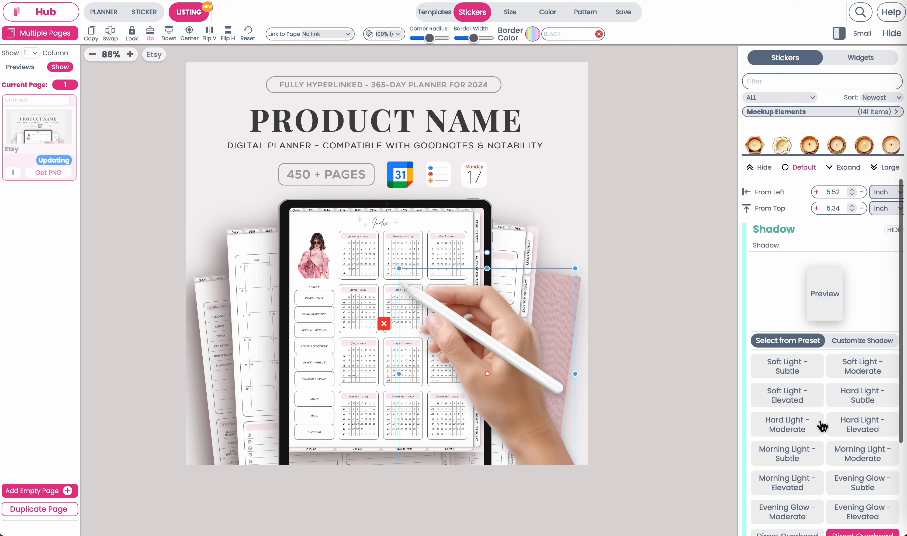
pyautogui.click(579, 283)
pyautogui.click(791, 299)
pyautogui.scroll(-20, 800, 275)
pyautogui.scroll(-5, 799, 274)
pyautogui.click(799, 289)
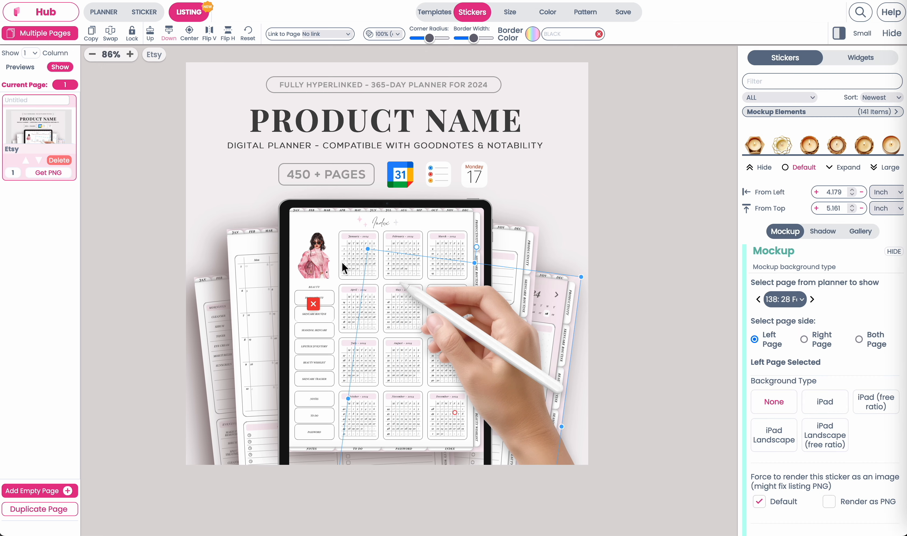
# Shorten the iPad mockup to fit its whole frame on the listing page, about 2.3 in from left and 3.4 in from top.
pyautogui.click(310, 239)
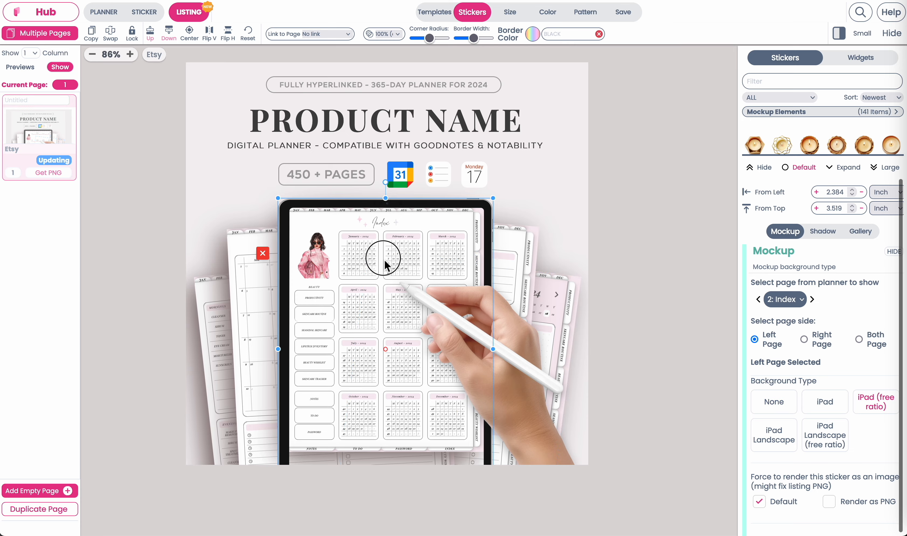
pyautogui.moveTo(384, 259); pyautogui.dragTo(297, 146)
pyautogui.moveTo(345, 403); pyautogui.dragTo(339, 366)
pyautogui.moveTo(344, 175); pyautogui.dragTo(346, 260)
pyautogui.moveTo(417, 238); pyautogui.dragTo(395, 279)
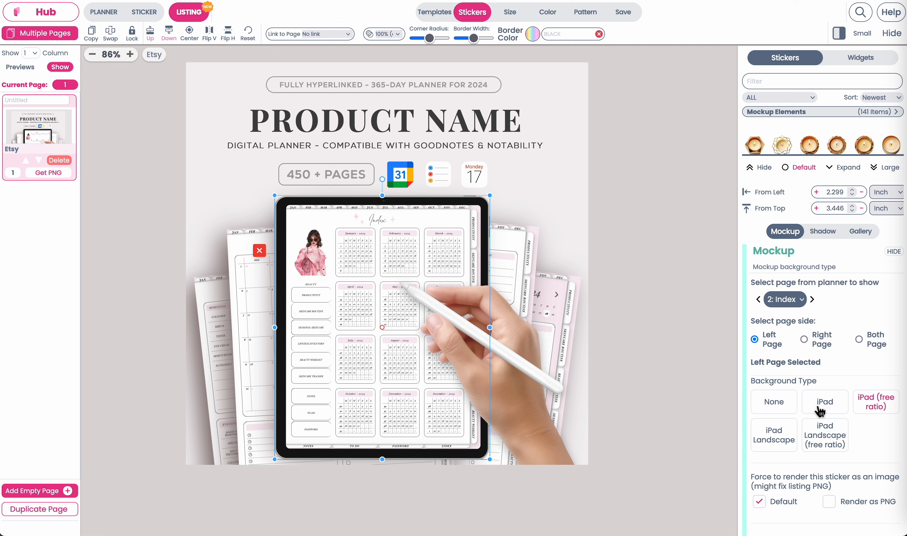
# Try the None and iPad background types on the Index mockup and move it up over the product title.
pyautogui.click(777, 403)
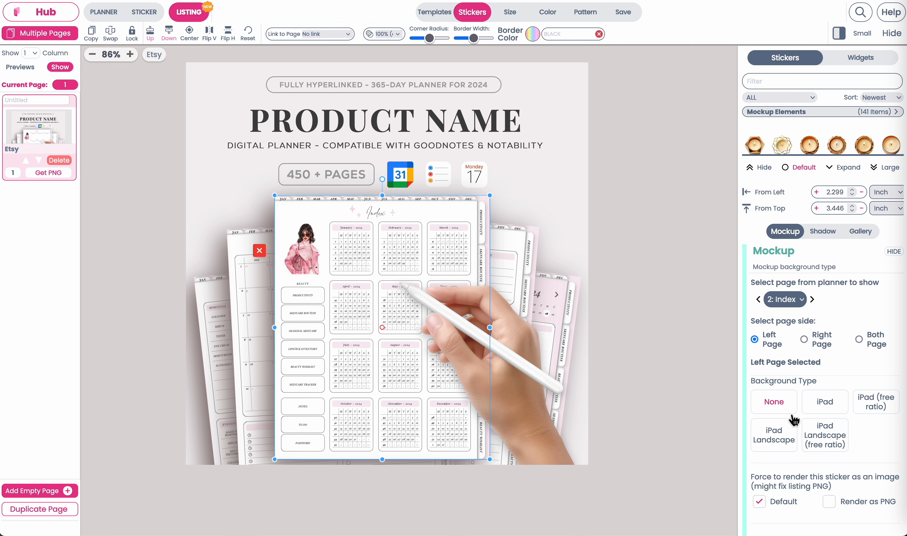
pyautogui.click(825, 402)
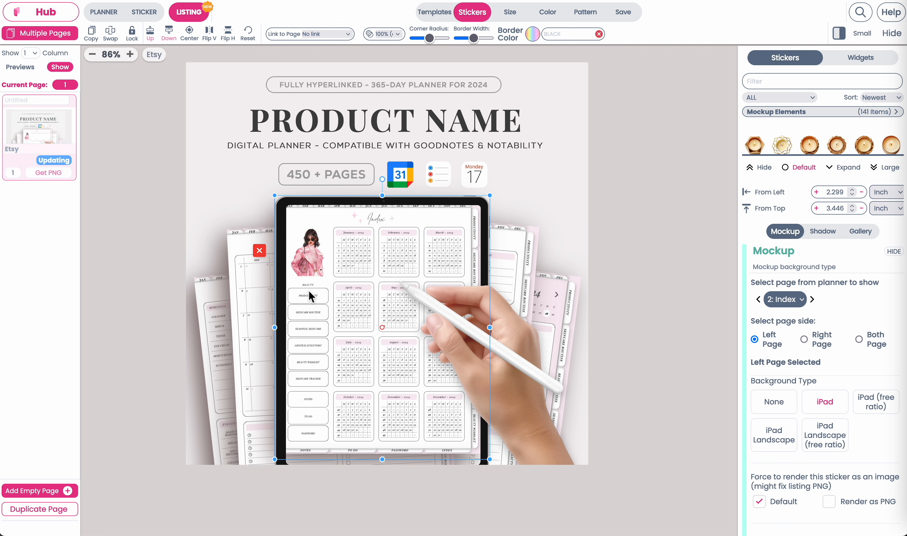
pyautogui.moveTo(313, 256); pyautogui.dragTo(316, 185)
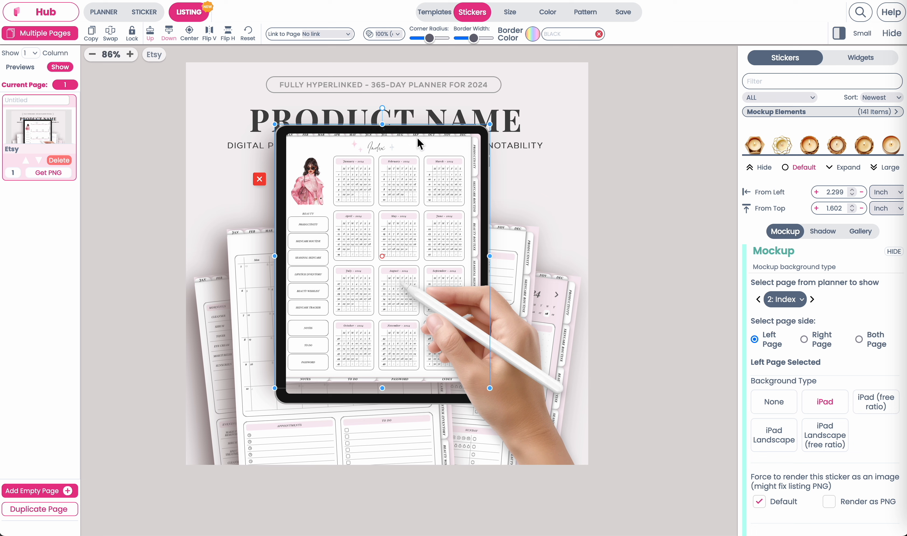
# Set the Index mockup's background type to iPad (free ratio) and slightly enlarge its frame.
pyautogui.click(888, 411)
pyautogui.moveTo(489, 388)
pyautogui.mouseDown()
pyautogui.moveTo(482, 391)
pyautogui.moveTo(499, 395)
pyautogui.moveTo(488, 395)
pyautogui.mouseUp()
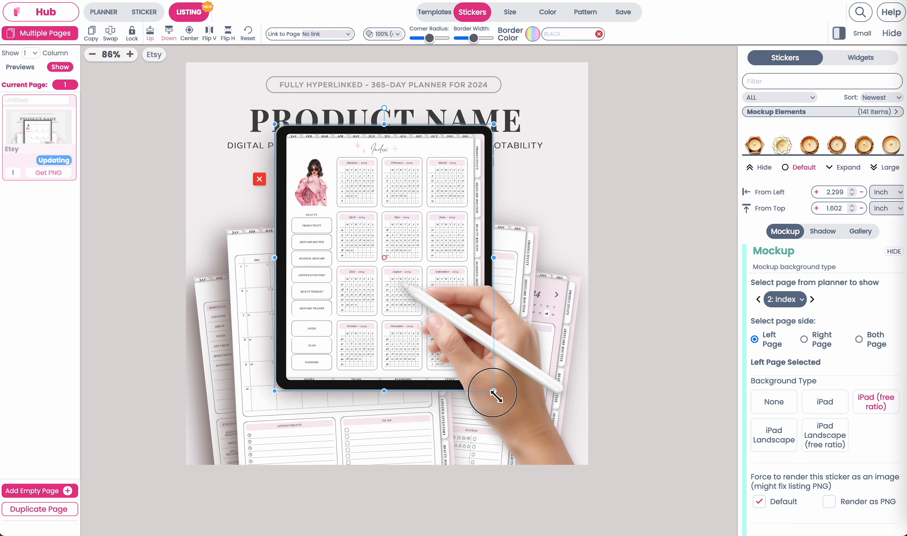
pyautogui.moveTo(383, 389); pyautogui.dragTo(382, 391)
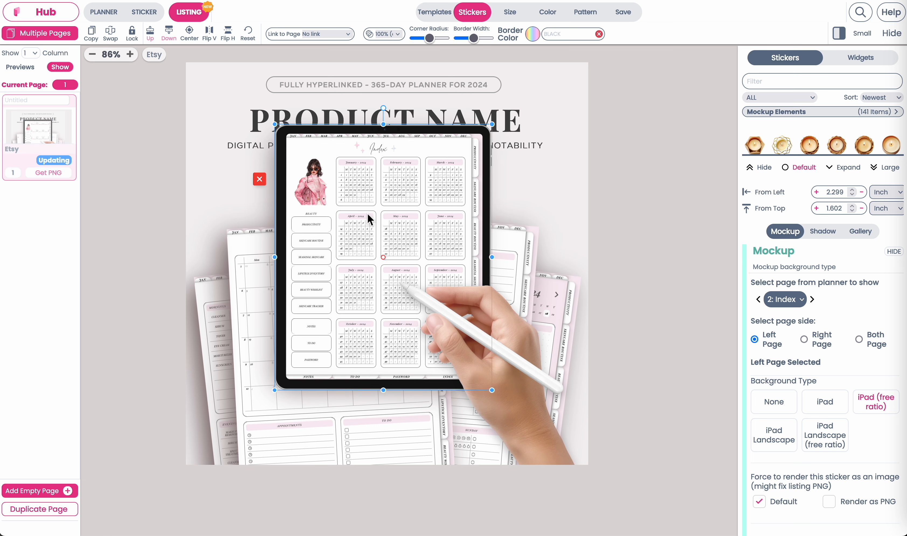
# Try the iPad Landscape and iPad Landscape (free ratio) backgrounds on the Index mockup, then restore iPad (free ratio).
pyautogui.click(781, 440)
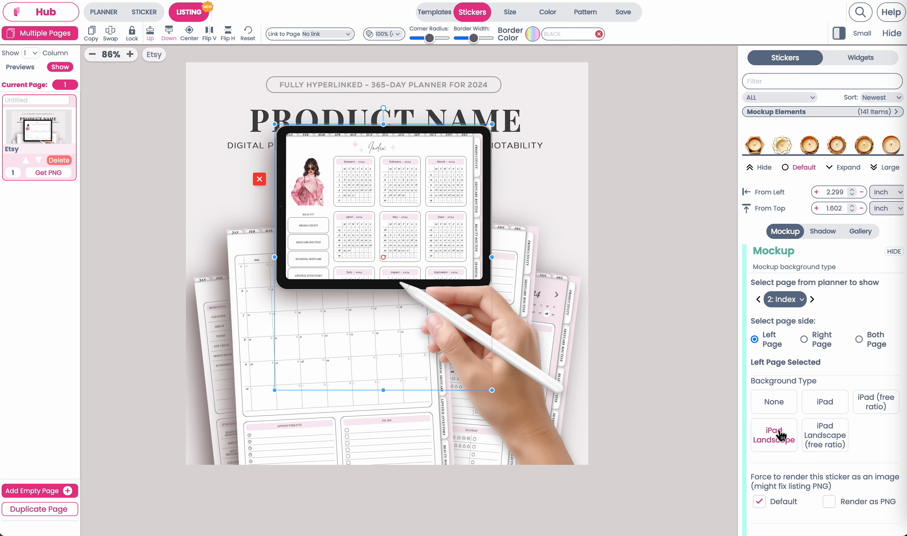
pyautogui.click(840, 444)
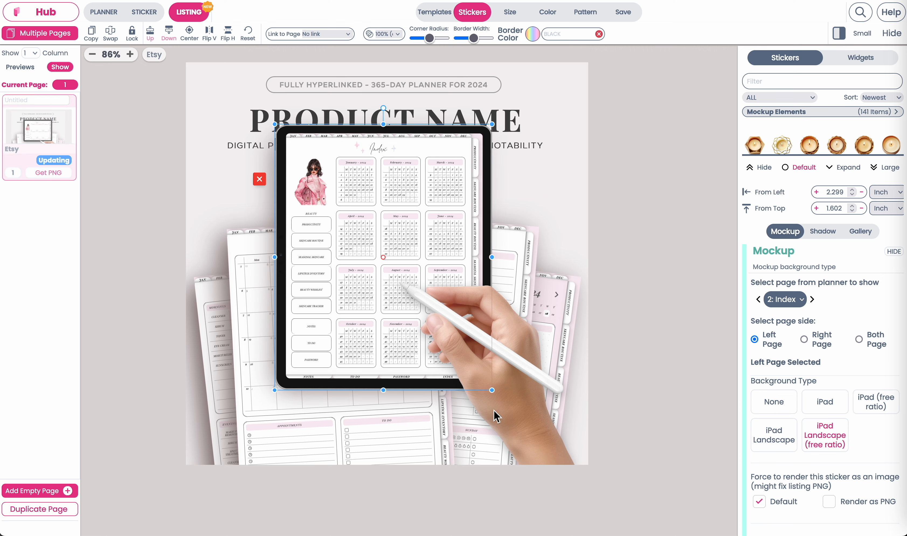
pyautogui.moveTo(492, 390)
pyautogui.mouseDown()
pyautogui.moveTo(521, 264)
pyautogui.moveTo(548, 337)
pyautogui.moveTo(486, 312)
pyautogui.moveTo(494, 324)
pyautogui.moveTo(506, 305)
pyautogui.moveTo(508, 350)
pyautogui.moveTo(456, 399)
pyautogui.moveTo(486, 384)
pyautogui.mouseUp()
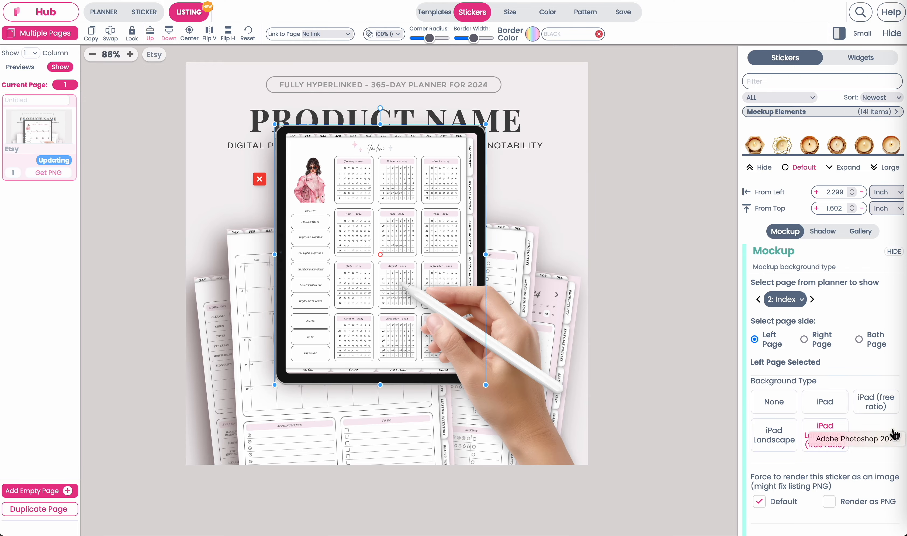
pyautogui.click(878, 402)
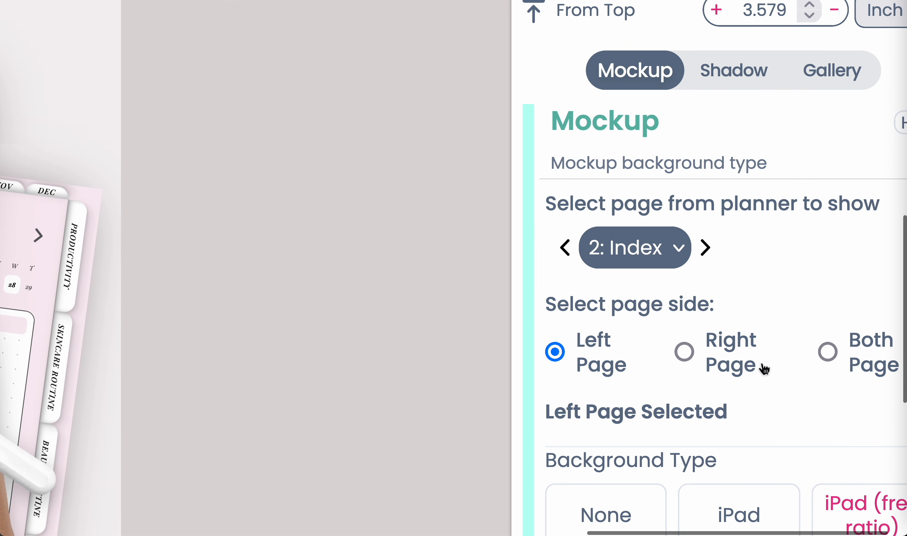
# Try the iPad Landscape background and the Both Page side option on the Index mockup.
pyautogui.click(666, 261)
pyautogui.click(806, 251)
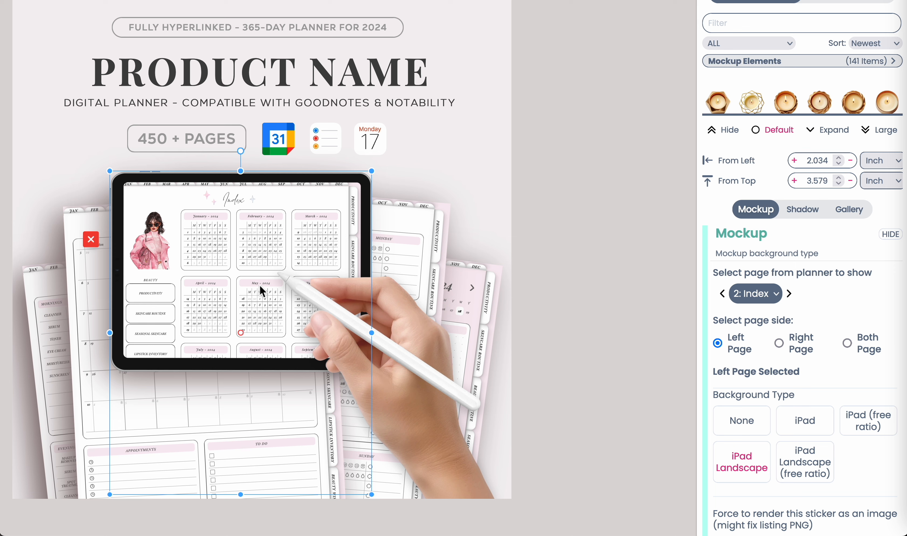
pyautogui.click(848, 343)
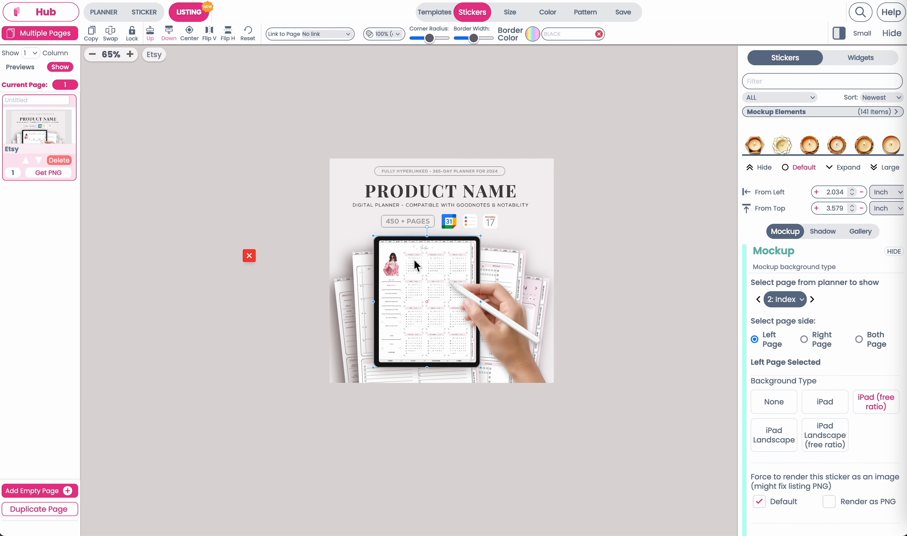
# Reposition the iPad mockup on the listing page at about 2.48 in from left and 3.5 in from top.
pyautogui.scroll(8, 314, 246)
pyautogui.scroll(-6, 315, 246)
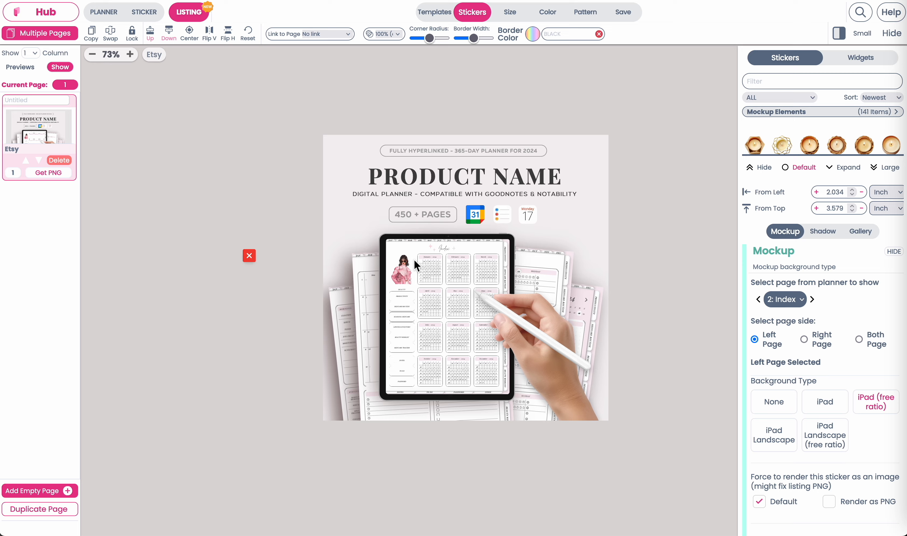
pyautogui.scroll(4, 414, 258)
pyautogui.scroll(-1, 414, 259)
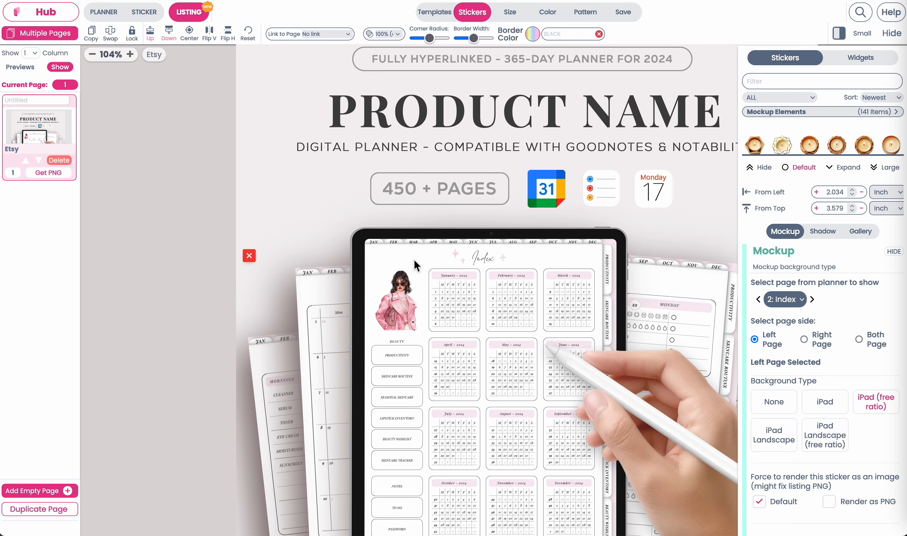
pyautogui.click(366, 326)
pyautogui.moveTo(365, 326); pyautogui.dragTo(383, 284)
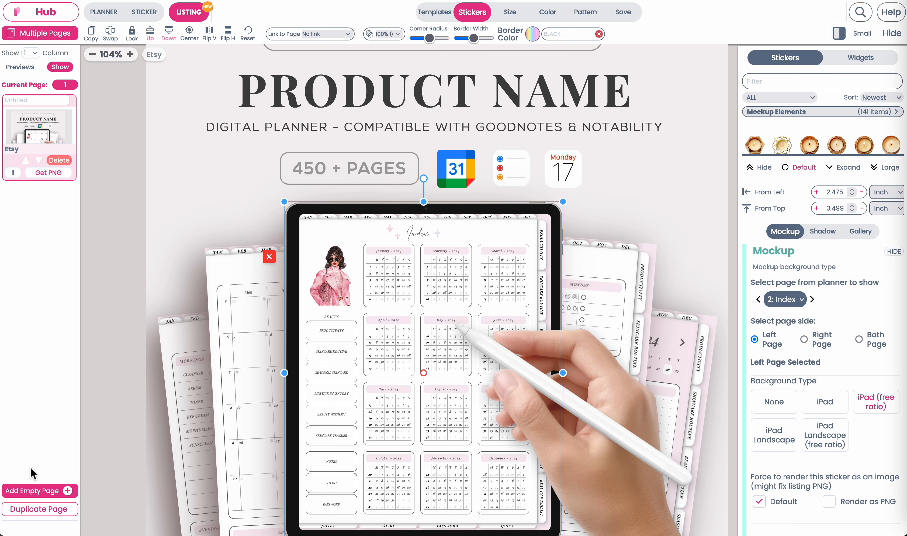
# Open the planner's Lipstick Inventory page, number 449, and capture a screenshot of the whole page.
pyautogui.click(105, 14)
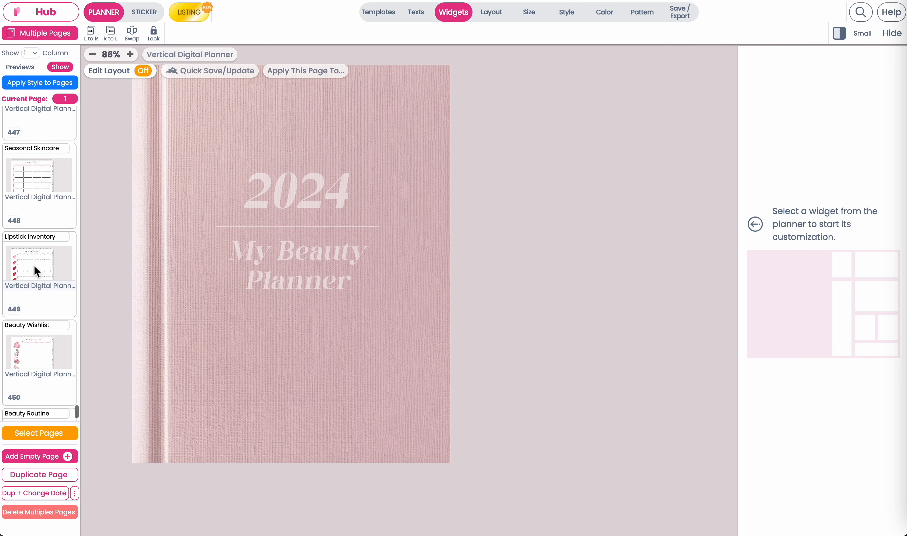
pyautogui.click(37, 271)
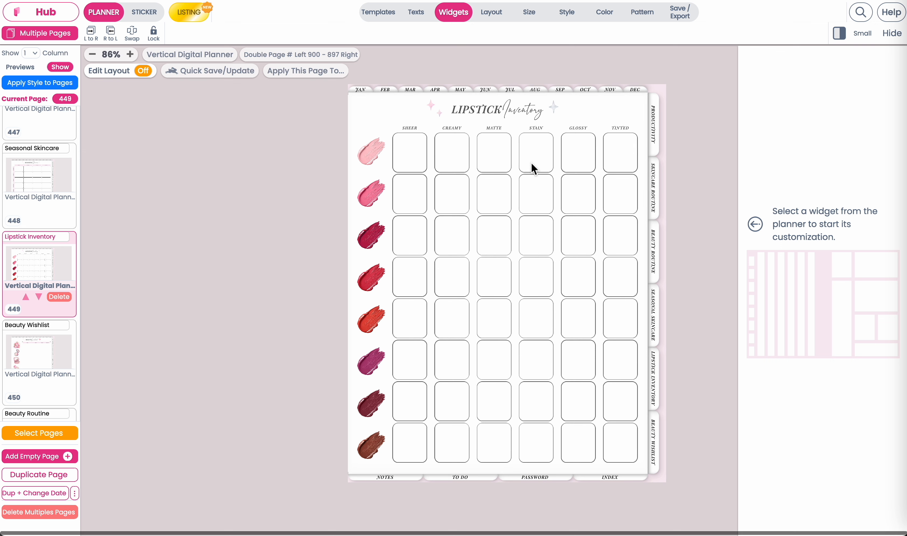
pyautogui.press('super+shift+4')
pyautogui.moveTo(666, 84)
pyautogui.mouseDown()
pyautogui.moveTo(633, 95)
pyautogui.moveTo(348, 480)
pyautogui.mouseUp()
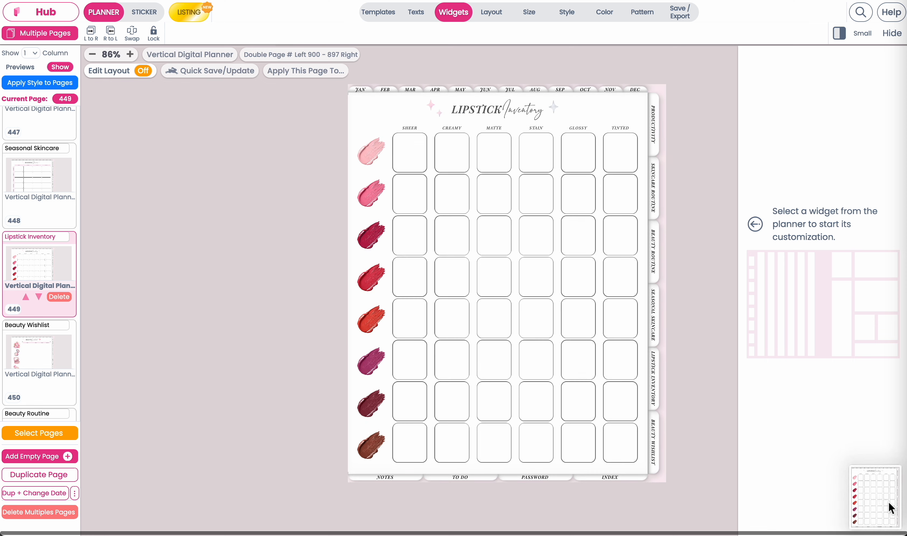
# Return to the listing, upload the 15.14.39 Lipstick Inventory screenshot to the gallery, and show it in the central iPad mockup.
pyautogui.click(196, 16)
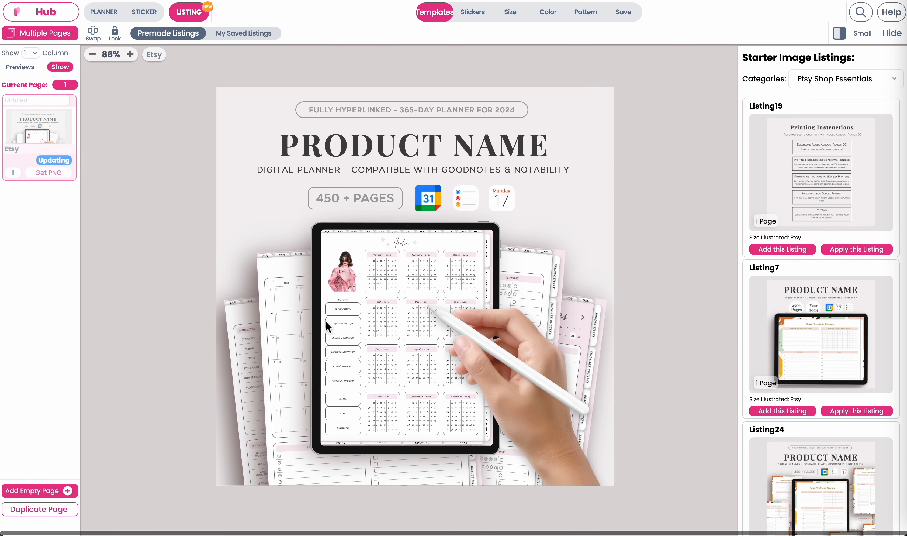
pyautogui.click(371, 280)
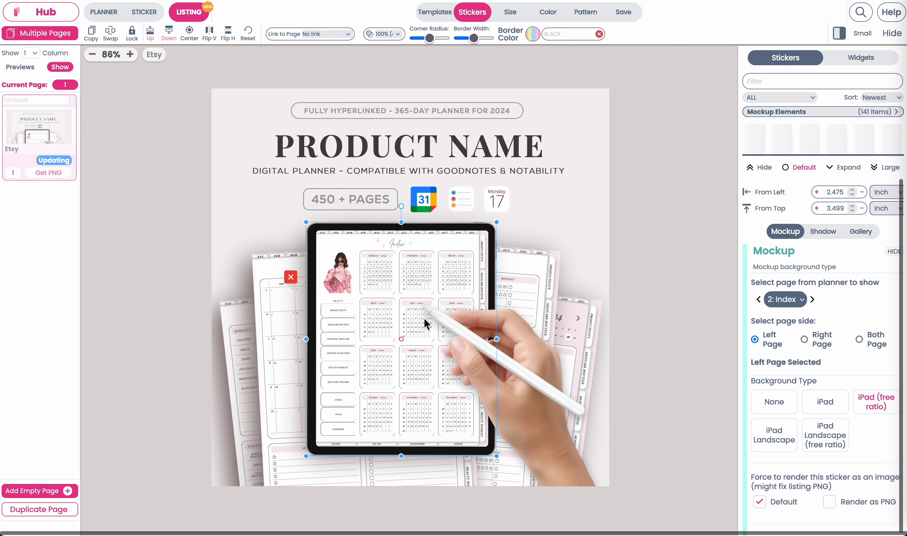
pyautogui.click(871, 235)
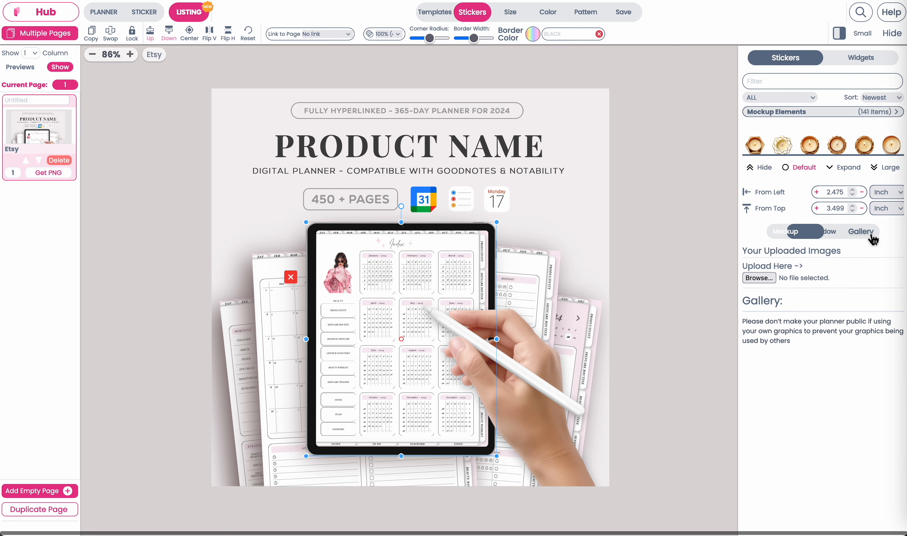
pyautogui.click(759, 278)
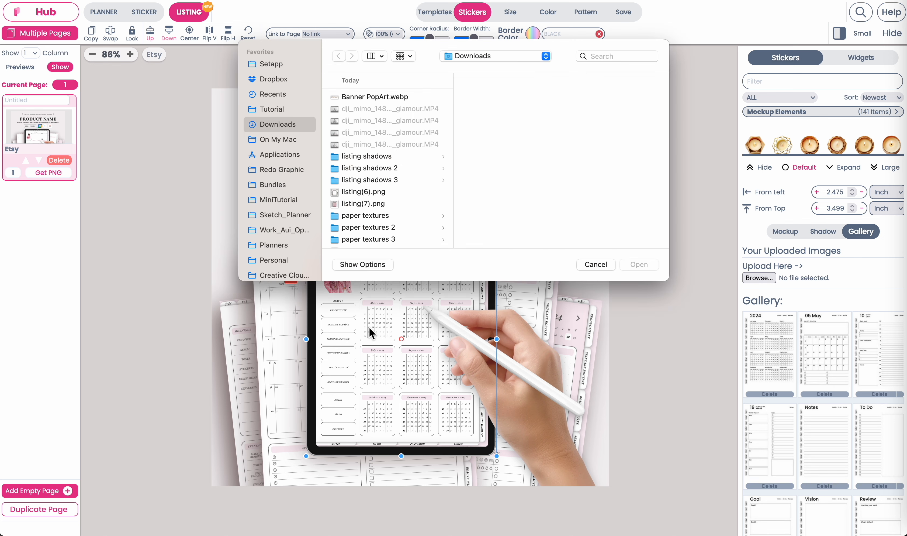
pyautogui.scroll(-3, 349, 210)
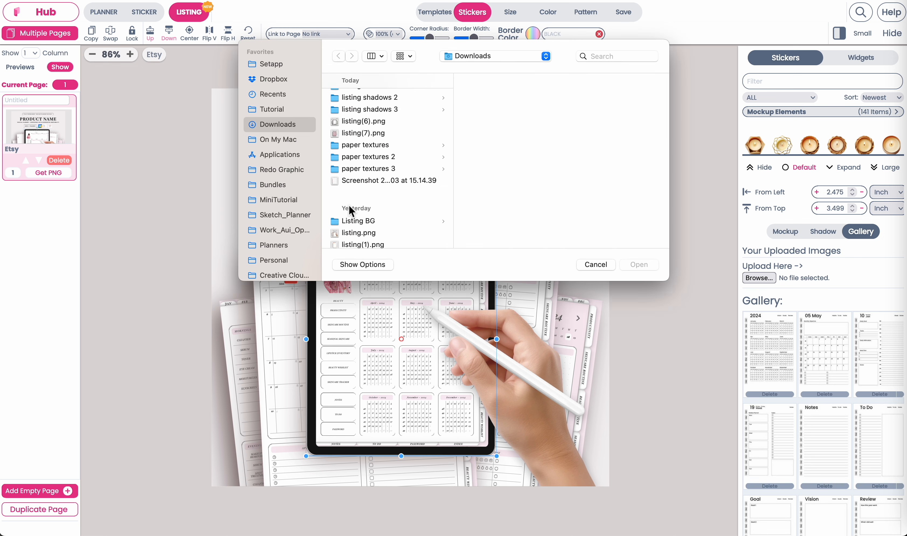
pyautogui.click(354, 181)
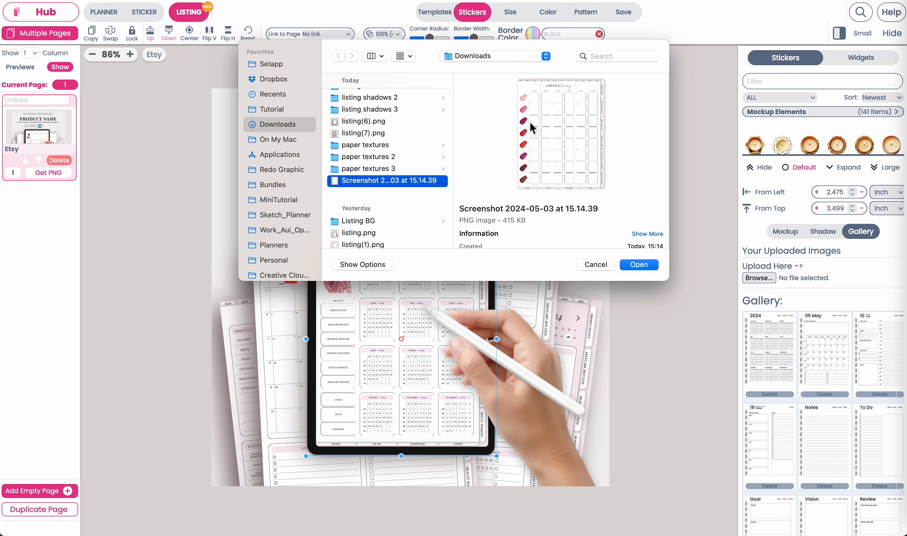
pyautogui.click(640, 265)
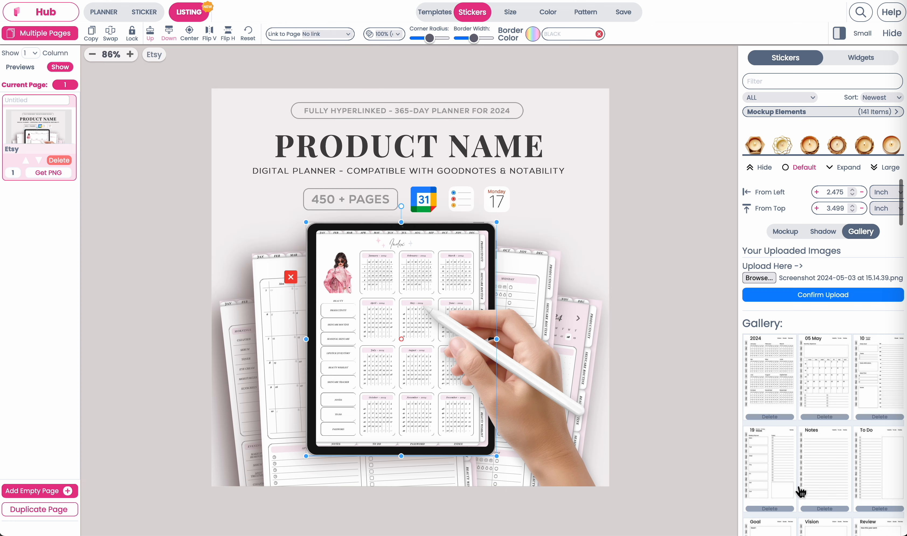
pyautogui.click(823, 300)
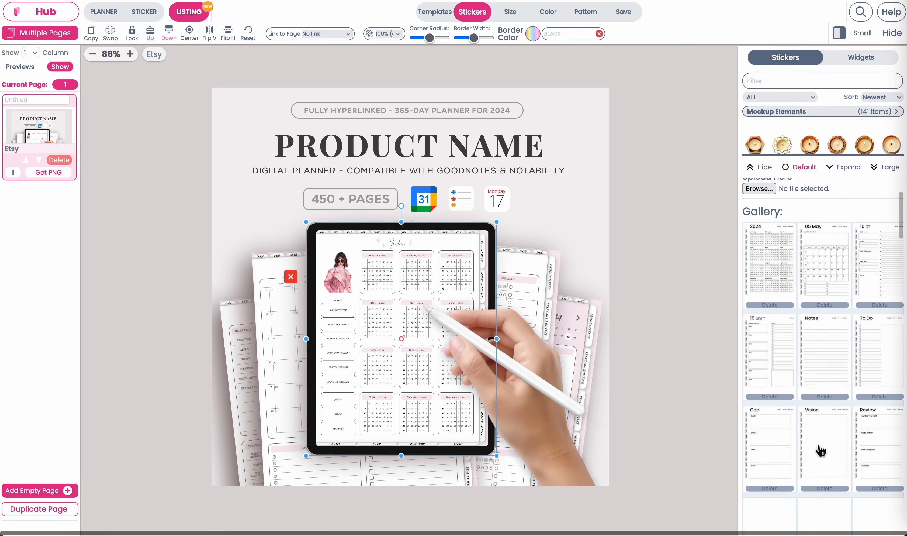
pyautogui.scroll(-10, 822, 450)
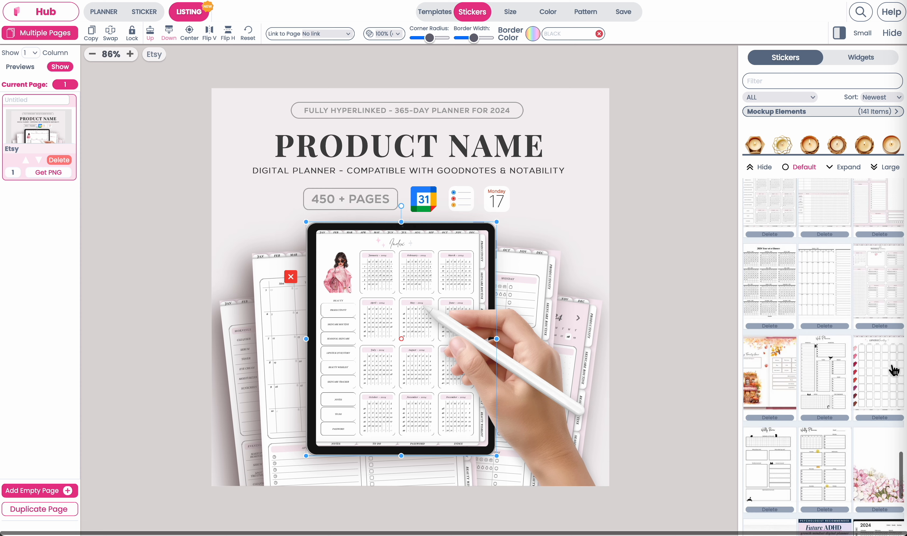
pyautogui.click(882, 388)
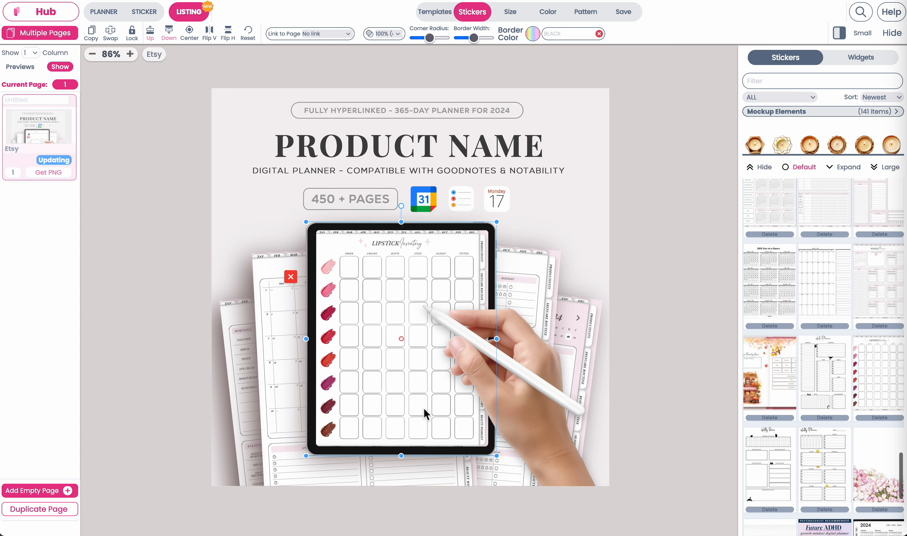
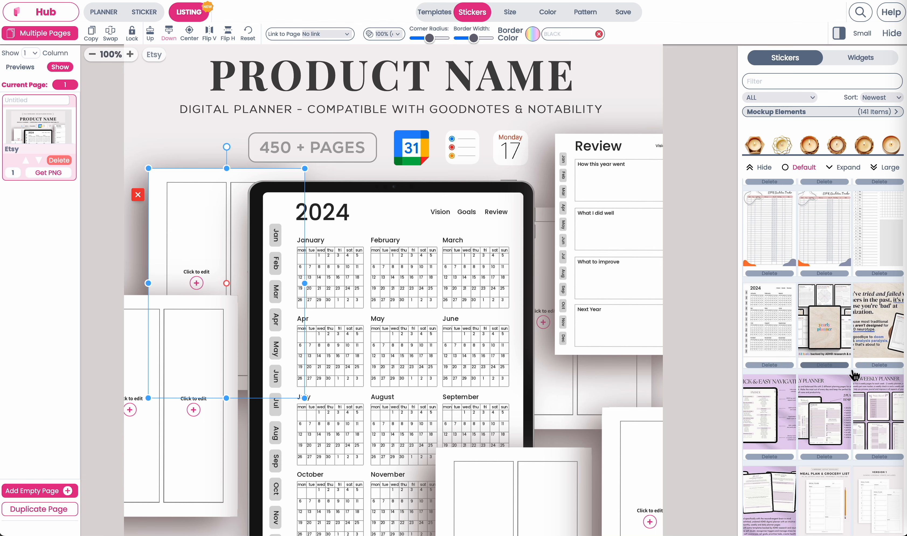
# Fill the empty page mockup behind the tablet with the 2024 monthly calendar image from the gallery.
pyautogui.scroll(-10, 878, 311)
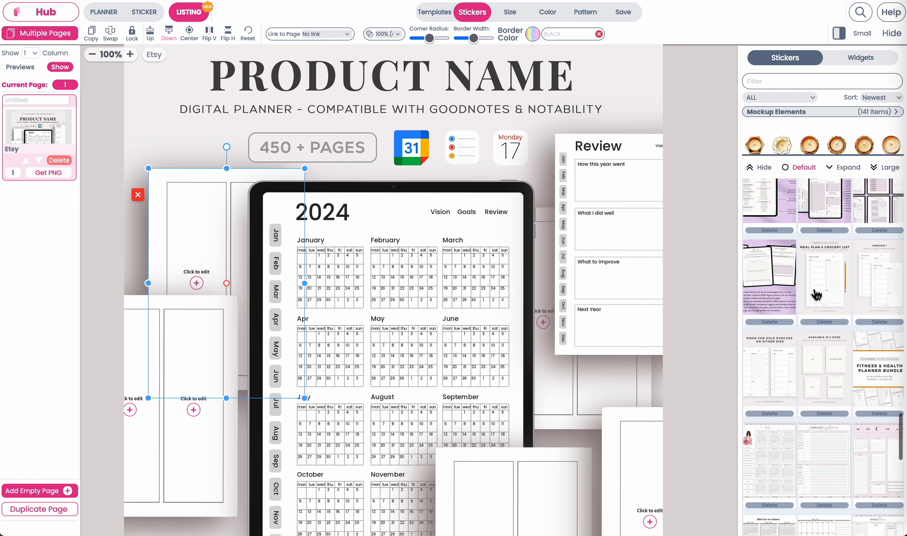
pyautogui.click(829, 232)
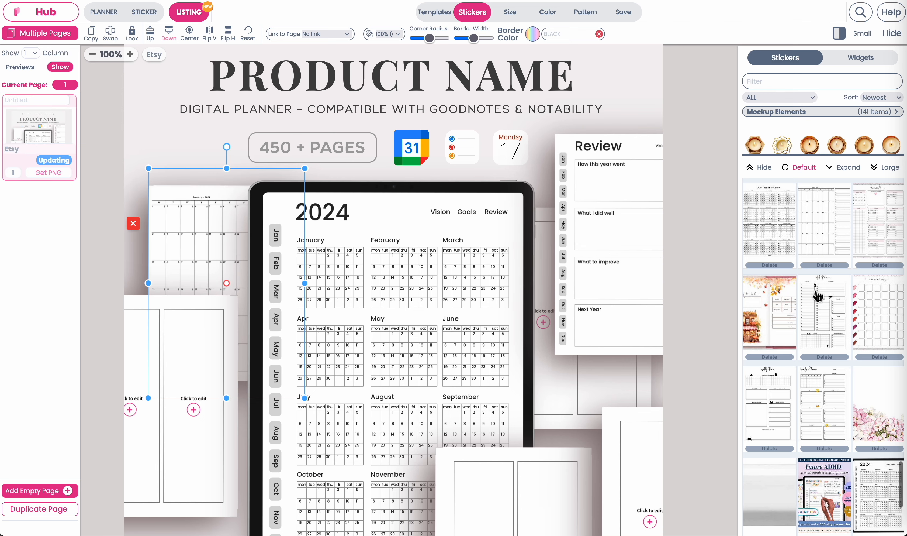
pyautogui.click(765, 236)
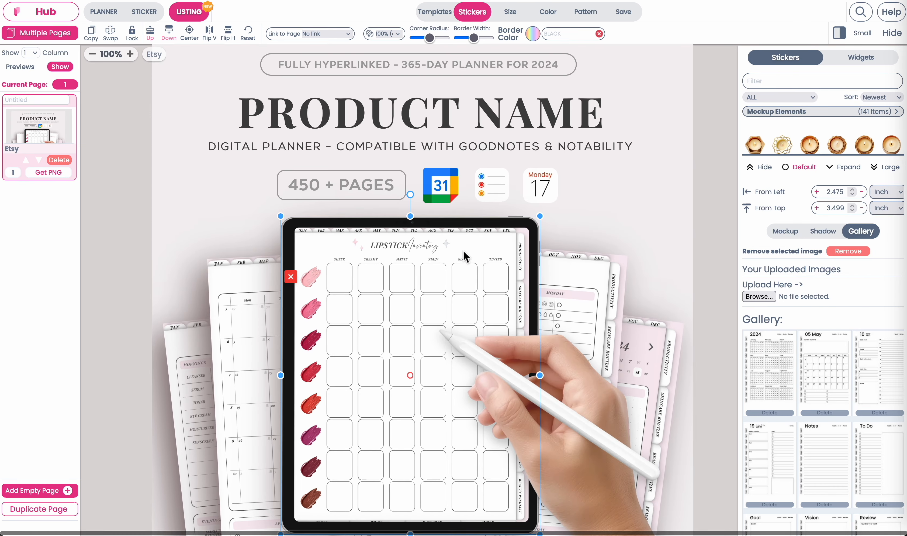
# Duplicate the Lipstick Inventory iPad mockup and place the copy at about 5.14 in from left and 5.32 in from top.
pyautogui.click(632, 240)
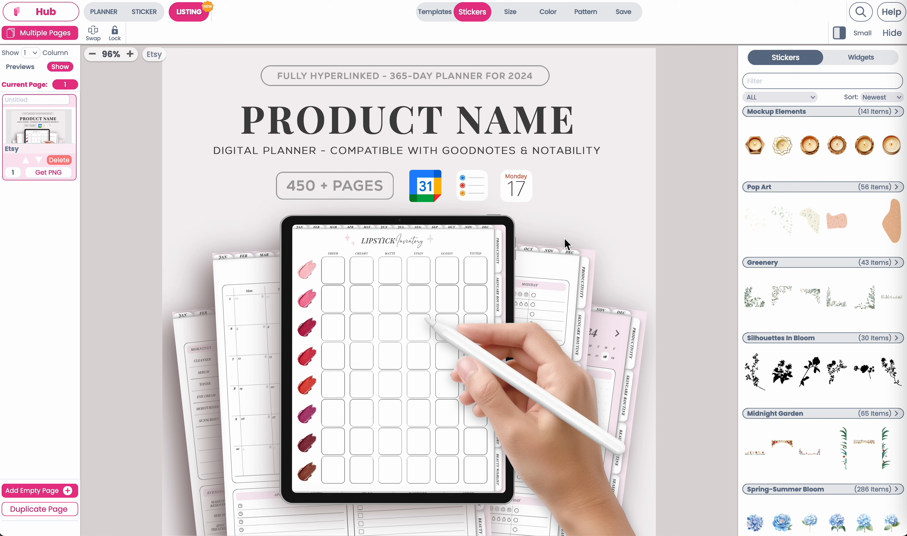
pyautogui.click(367, 290)
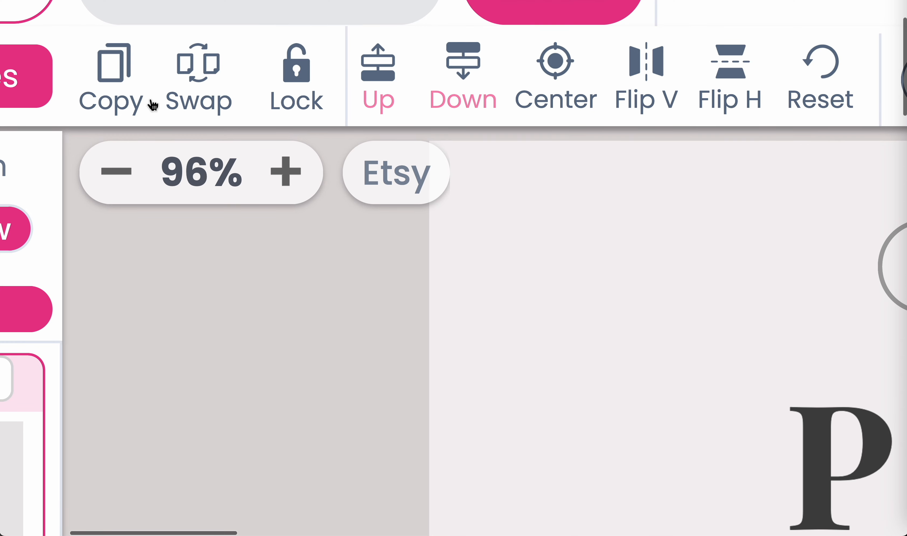
pyautogui.click(96, 36)
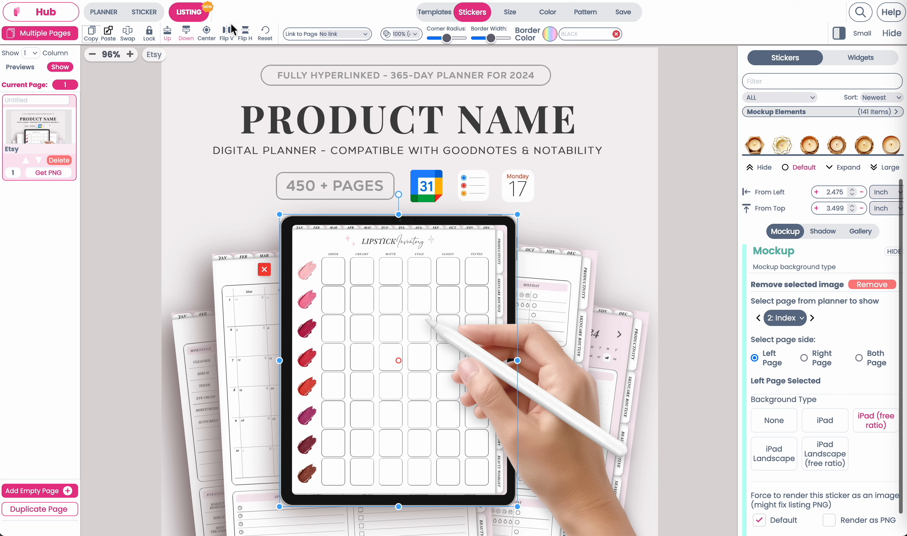
pyautogui.click(202, 80)
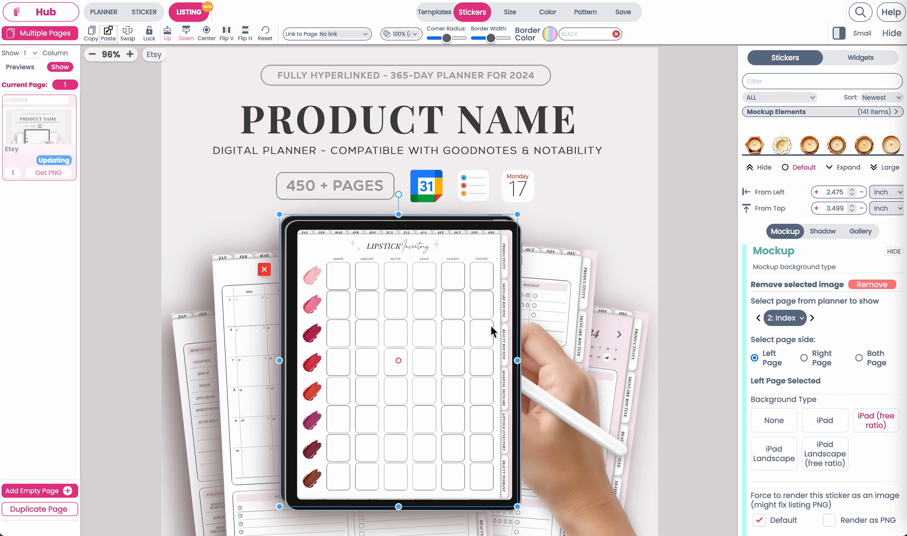
pyautogui.moveTo(427, 308); pyautogui.dragTo(547, 391)
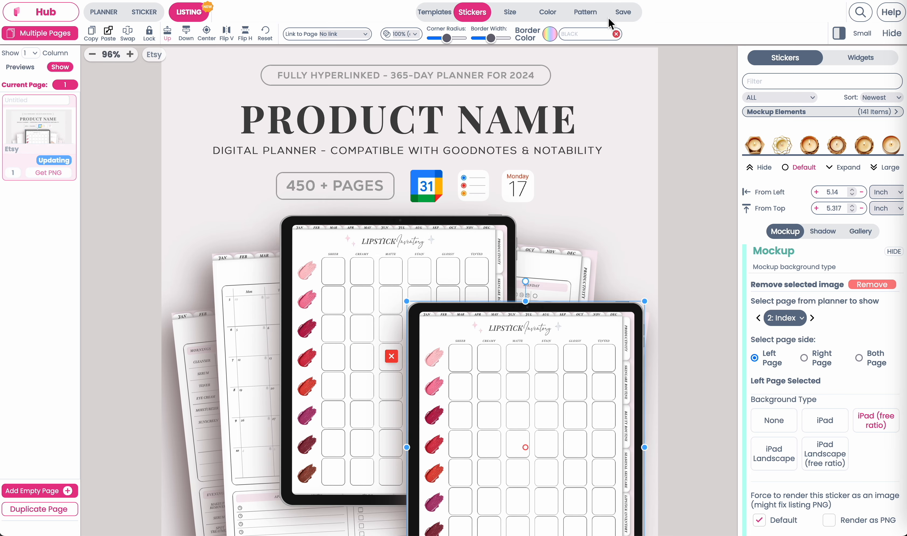
# Add a new Mockup widget to the listing at about 1.44 in from left and 4.68 in from top.
pyautogui.click(861, 57)
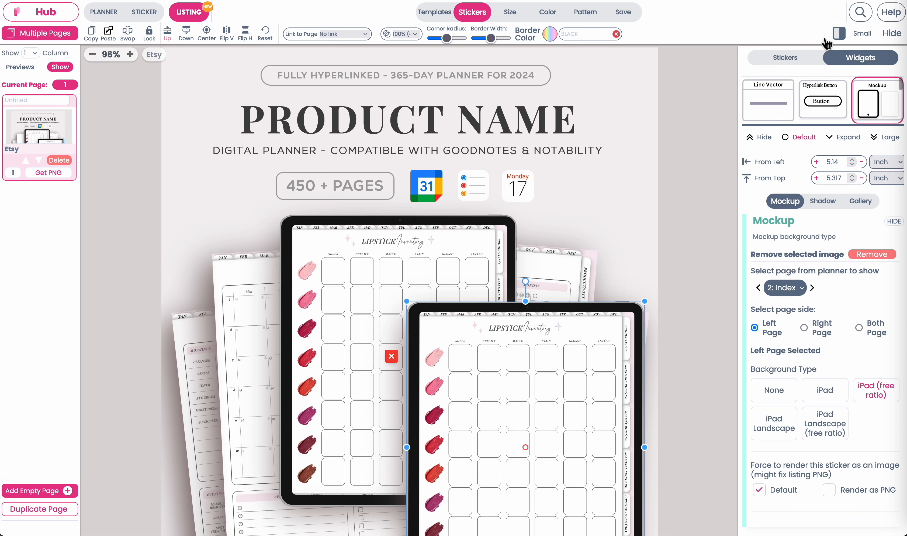
pyautogui.click(882, 137)
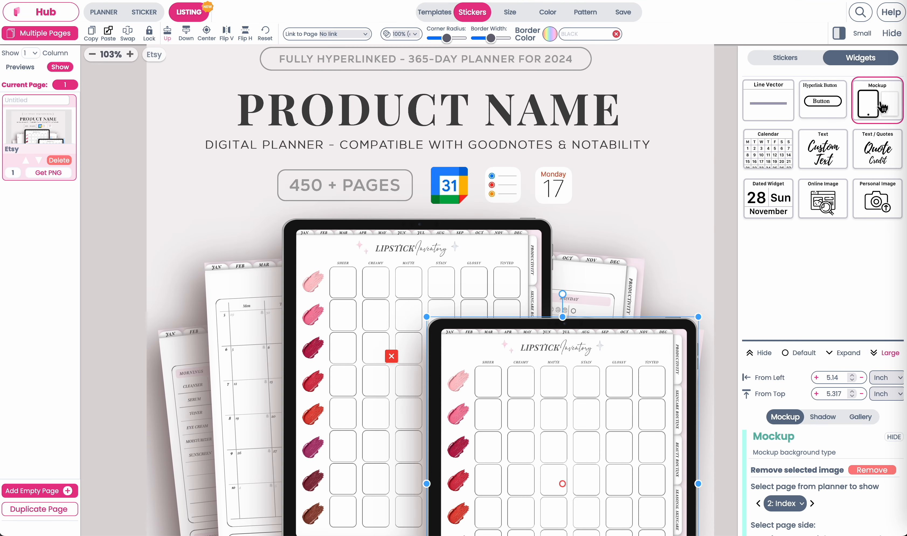
pyautogui.click(882, 107)
pyautogui.moveTo(213, 88); pyautogui.dragTo(341, 373)
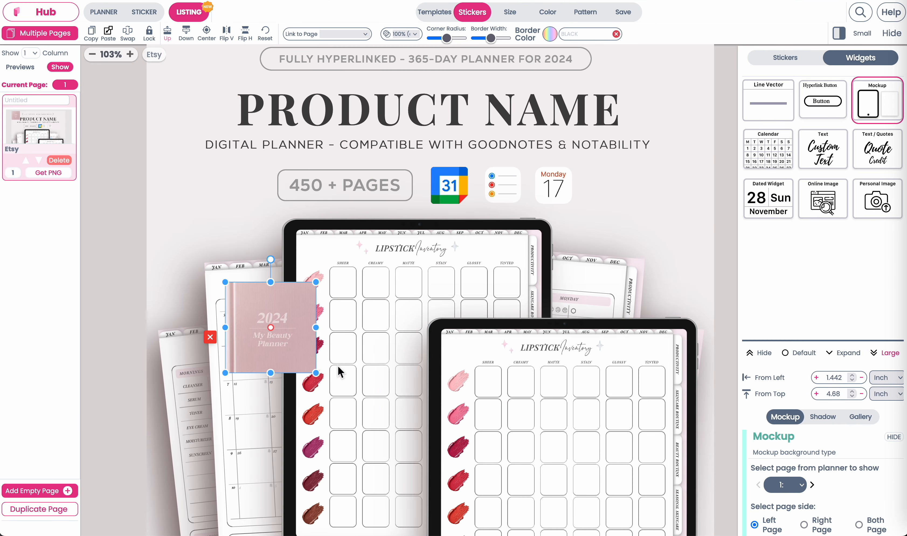
# Show planner page 277, the 16 July daily page, in the new mockup.
pyautogui.click(801, 355)
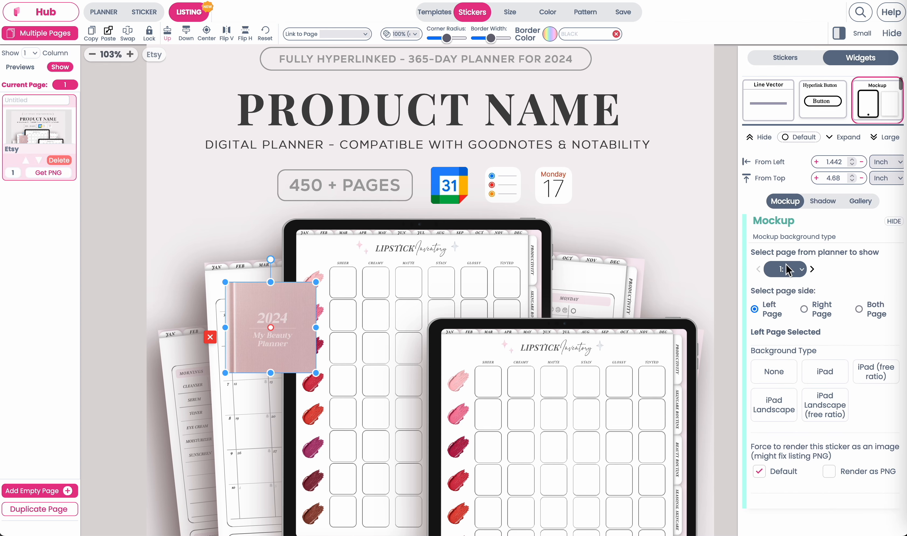
pyautogui.click(785, 269)
pyautogui.scroll(-20, 796, 254)
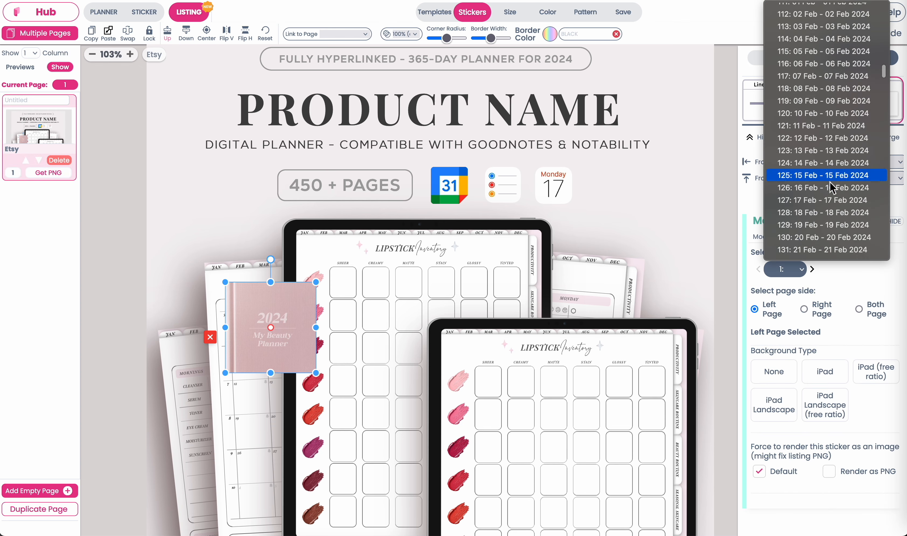
pyautogui.scroll(-20, 833, 210)
pyautogui.click(833, 226)
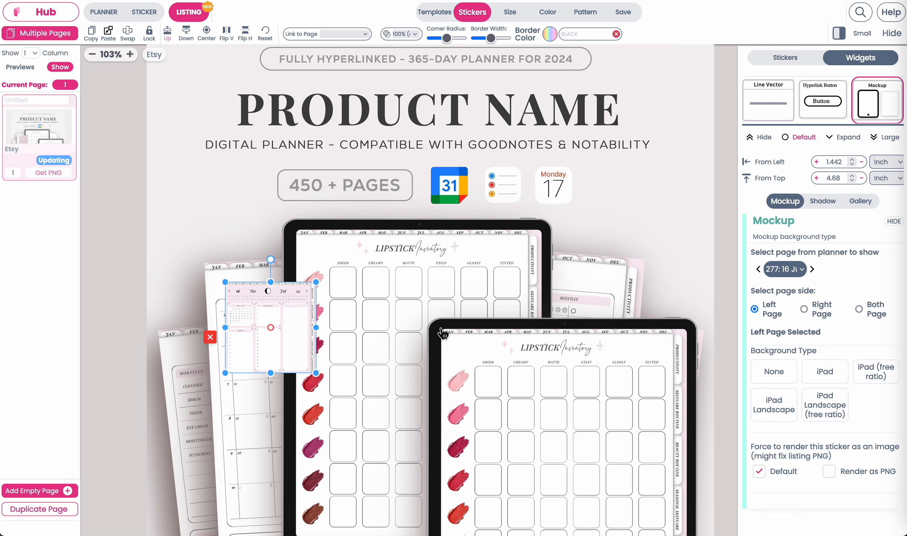
# Enlarge the 16 July mockup, try the iPad background, and set its background type to iPad (free ratio).
pyautogui.moveTo(329, 437); pyautogui.dragTo(412, 512)
pyautogui.moveTo(356, 390); pyautogui.dragTo(348, 276)
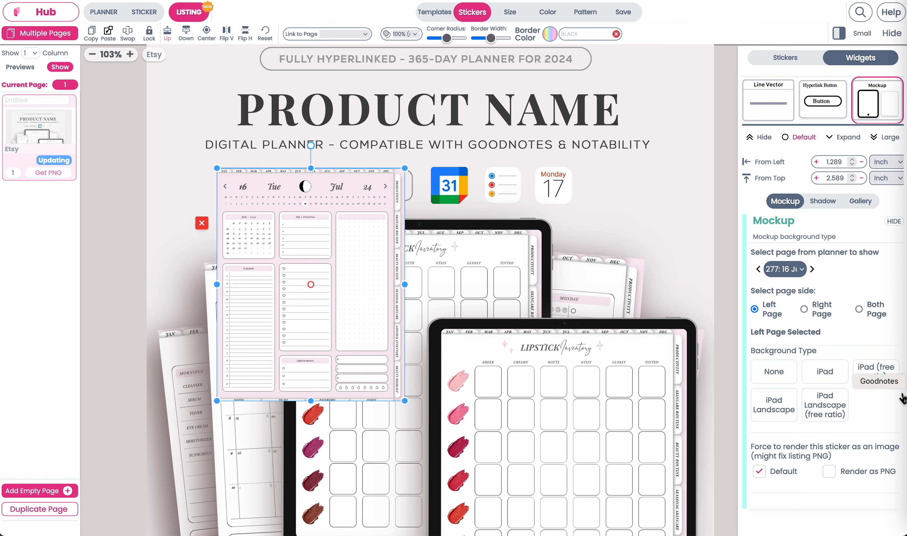
pyautogui.click(827, 374)
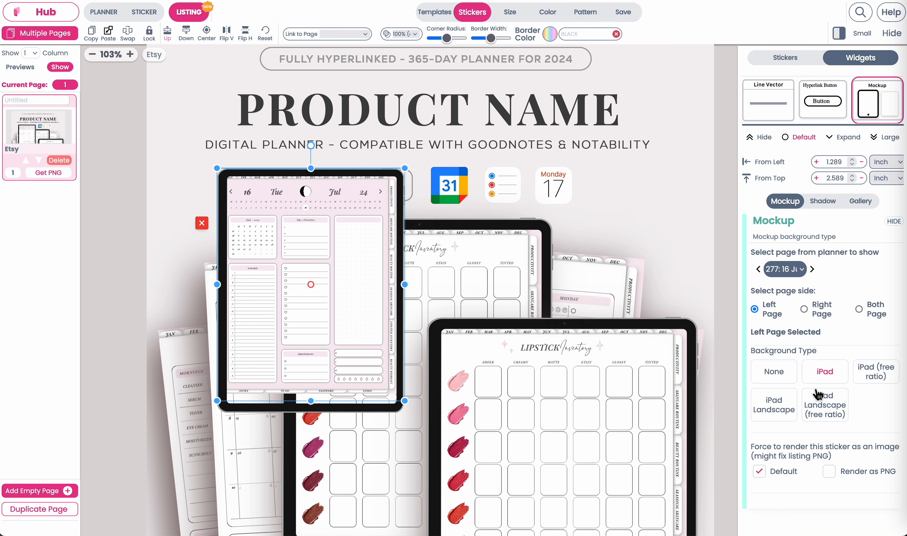
pyautogui.click(871, 378)
pyautogui.moveTo(404, 401); pyautogui.dragTo(467, 475)
# Move the 16 July iPad mockup around the listing to about 6.11 in from left and 0.6 in from top.
pyautogui.moveTo(317, 281); pyautogui.dragTo(288, 406)
pyautogui.scroll(-4, 260, 351)
pyautogui.scroll(-4, 260, 351)
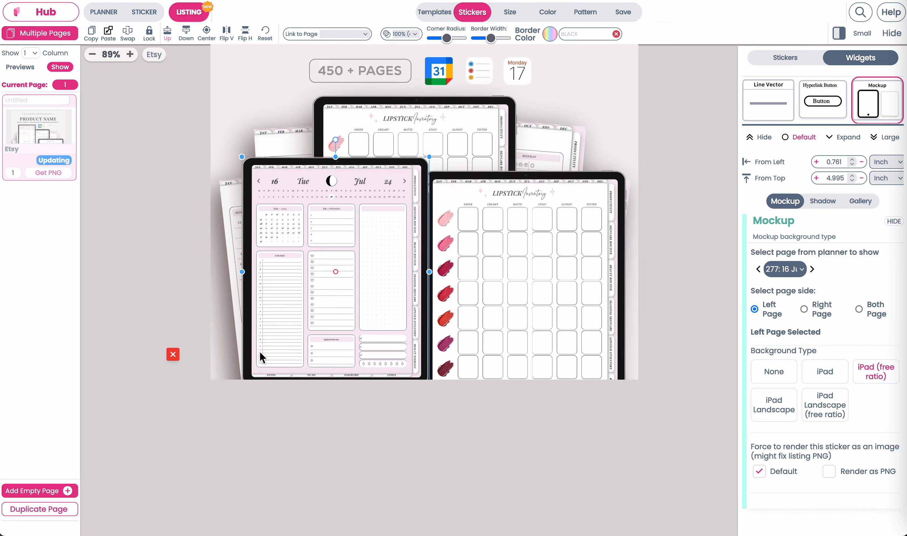
pyautogui.scroll(2, 259, 352)
pyautogui.moveTo(286, 333); pyautogui.dragTo(286, 184)
pyautogui.scroll(3, 286, 186)
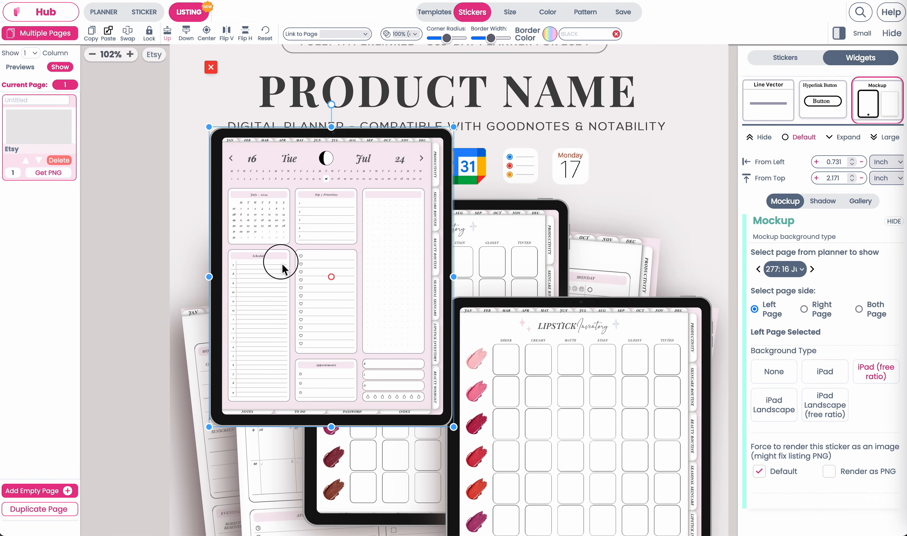
pyautogui.moveTo(281, 265); pyautogui.dragTo(565, 182)
pyautogui.scroll(2, 537, 111)
pyautogui.hscroll(1, 537, 111)
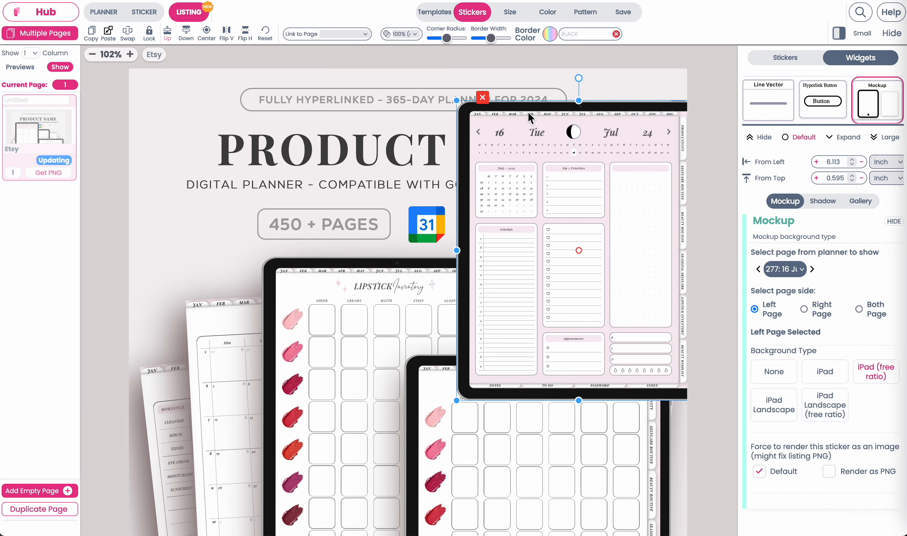
# Shift the February page and the original Lipstick Inventory iPad mockup aside, and delete that iPad mockup.
pyautogui.click(251, 420)
pyautogui.moveTo(221, 345); pyautogui.dragTo(249, 411)
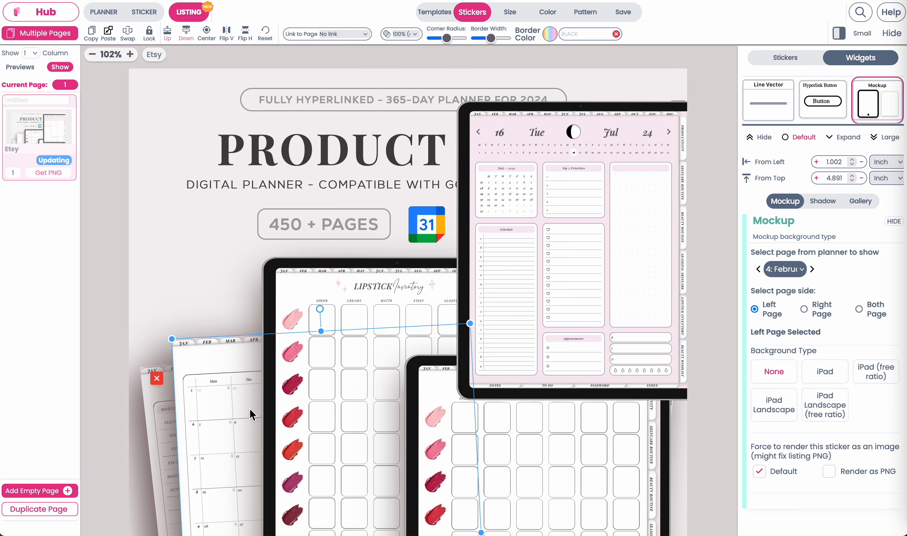
pyautogui.click(331, 440)
pyautogui.moveTo(331, 441); pyautogui.dragTo(260, 287)
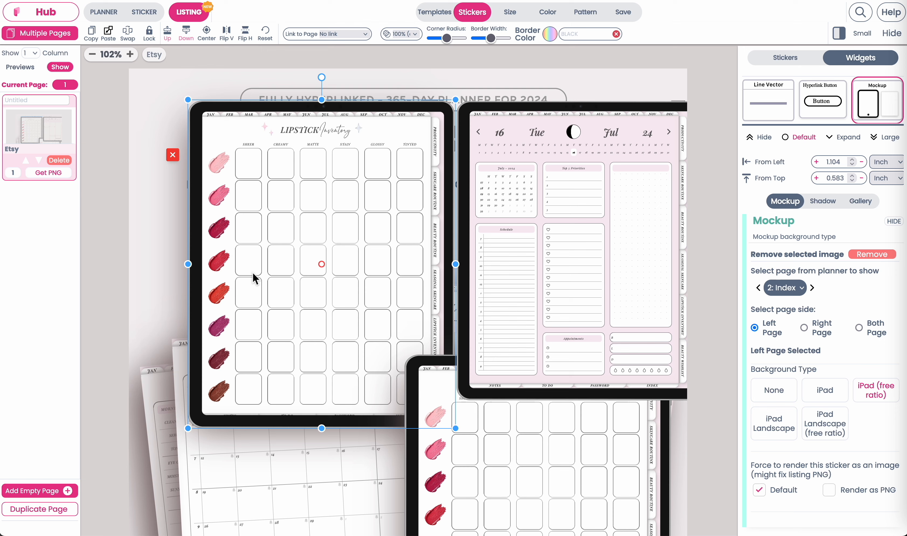
pyautogui.click(175, 157)
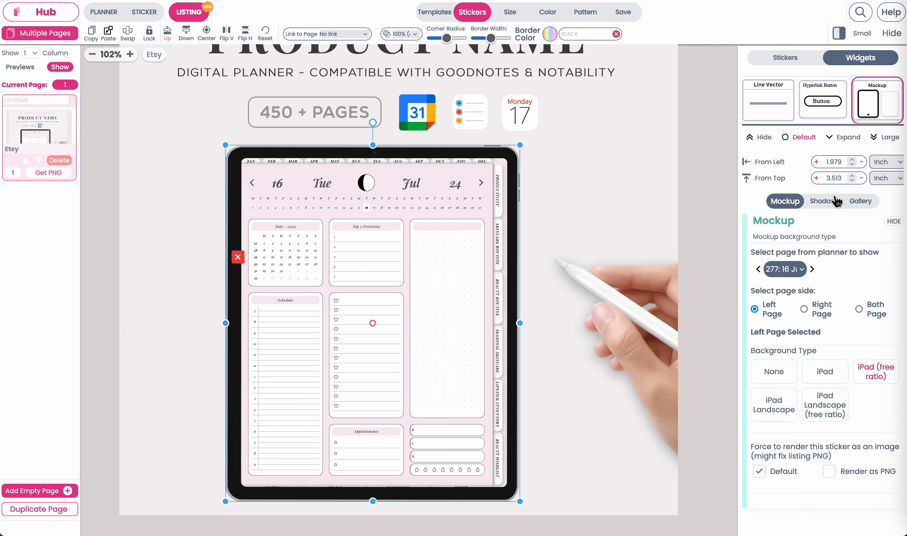
# Try shadow presets on the 16 July iPad mockup, from Soft Light - Elevated through Evening Glow to Direct Overhead - Elevated.
pyautogui.click(833, 209)
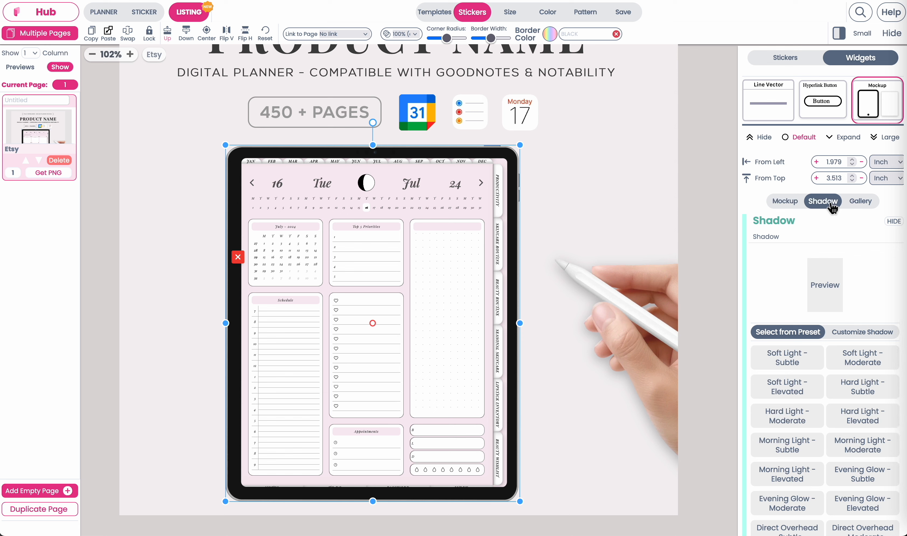
pyautogui.scroll(-3, 806, 471)
pyautogui.scroll(3, 835, 405)
pyautogui.scroll(-2, 842, 310)
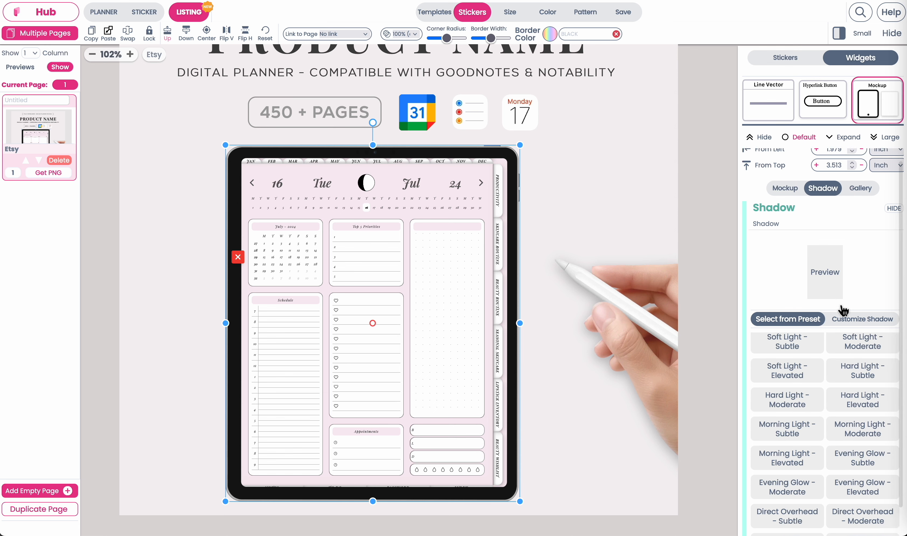
pyautogui.scroll(-1, 843, 310)
pyautogui.click(801, 304)
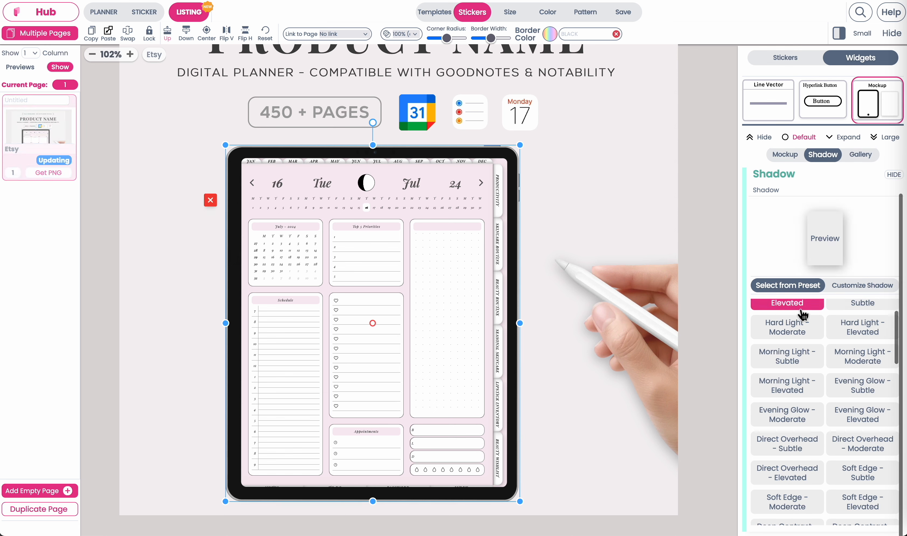
pyautogui.click(790, 354)
pyautogui.click(854, 414)
pyautogui.click(792, 415)
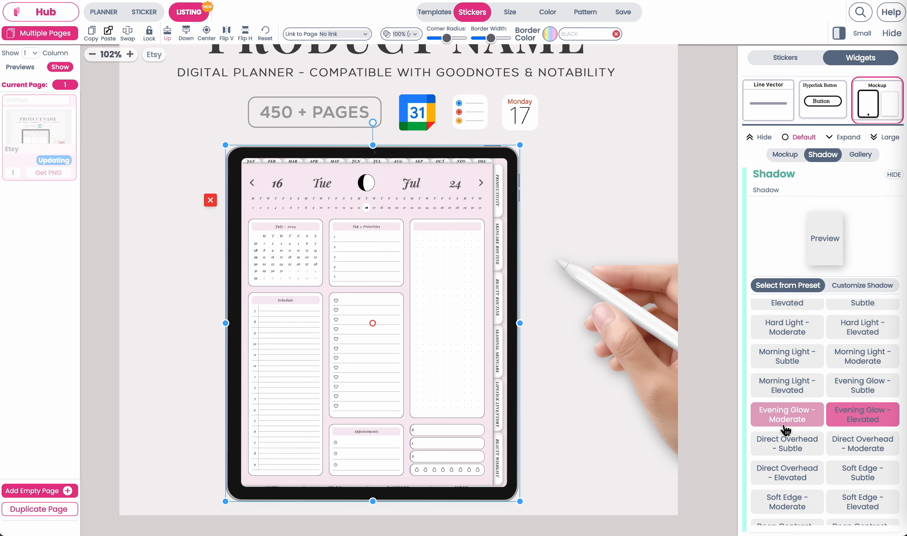
pyautogui.click(809, 451)
pyautogui.click(854, 472)
pyautogui.click(768, 472)
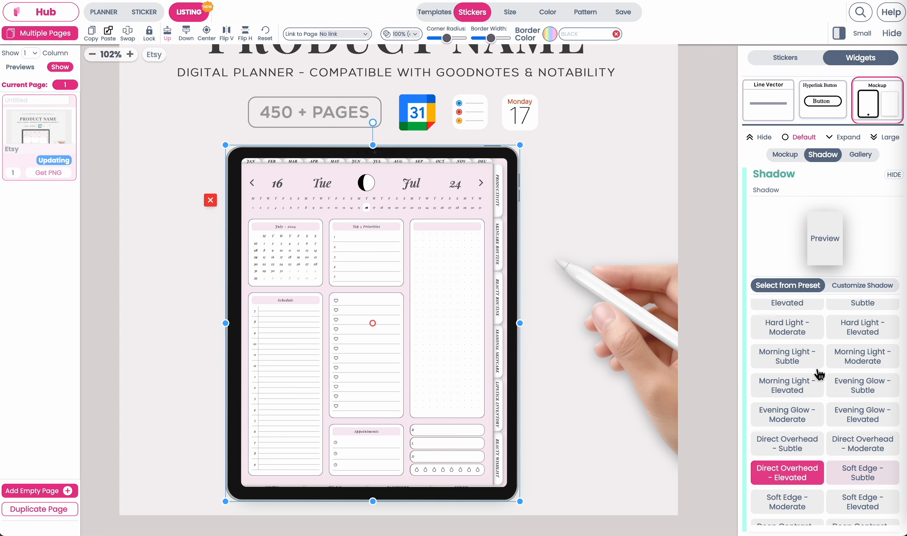
# Try the Subtle Depth and Lateral Light shadow presets, and set the mockup's shadow to Soft Light - Subtle.
pyautogui.scroll(-1, 817, 434)
pyautogui.scroll(-5, 818, 436)
pyautogui.click(791, 417)
pyautogui.click(850, 418)
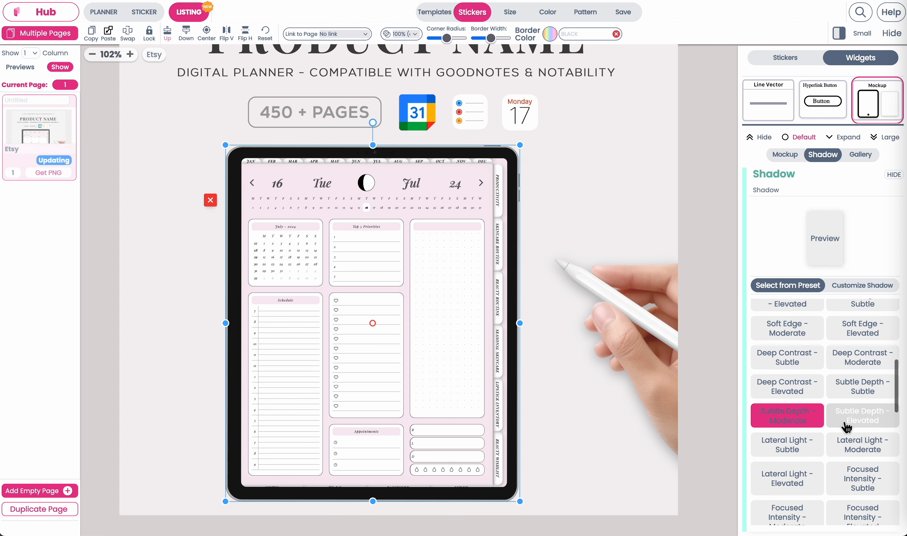
pyautogui.click(846, 455)
pyautogui.scroll(6, 826, 428)
pyautogui.click(787, 309)
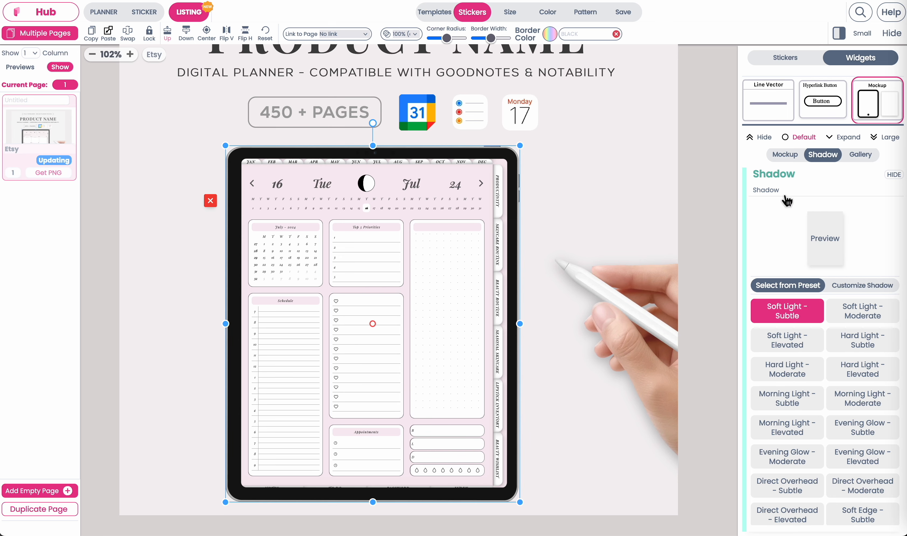
# Set the mockup's background type to None and try the Soft Light and Hard Light shadow presets on the bare page.
pyautogui.click(785, 155)
pyautogui.click(777, 375)
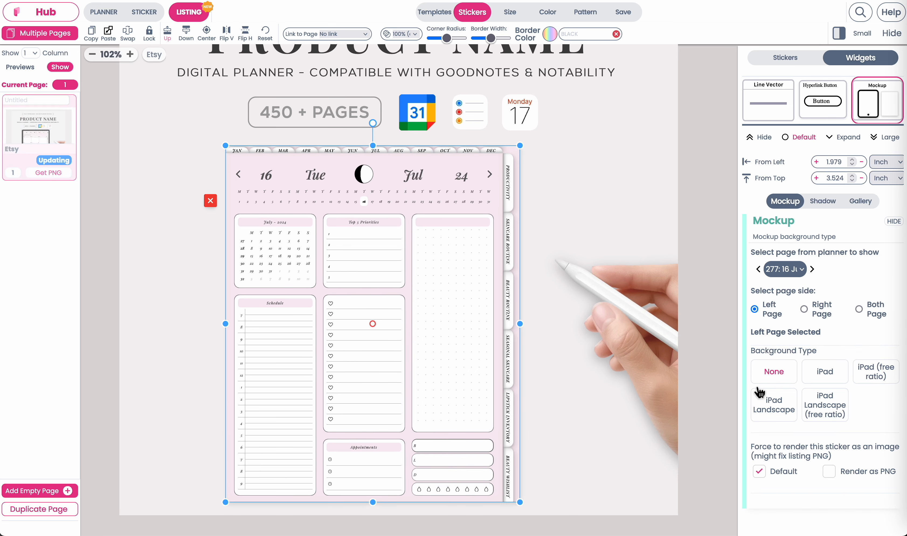
pyautogui.click(824, 203)
pyautogui.click(803, 387)
pyautogui.click(845, 397)
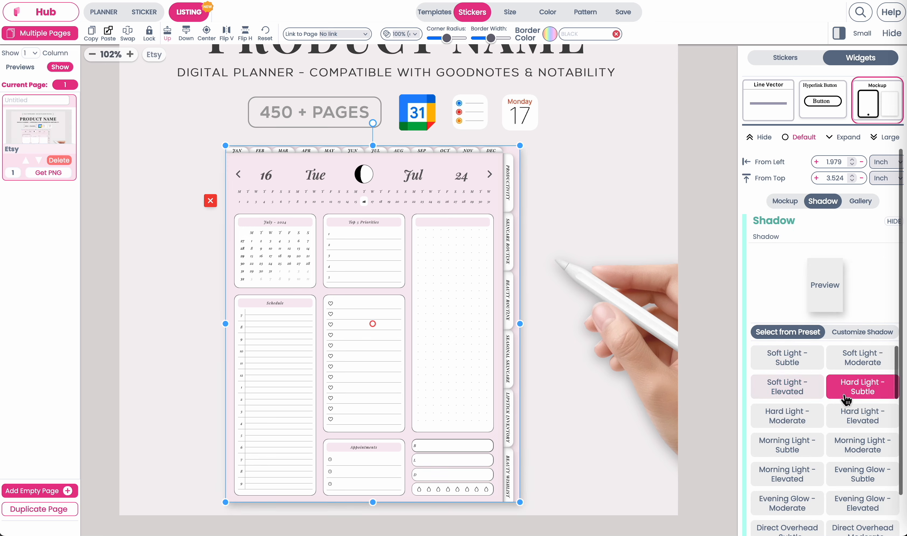
pyautogui.click(854, 359)
pyautogui.click(788, 359)
pyautogui.click(788, 416)
pyautogui.click(874, 424)
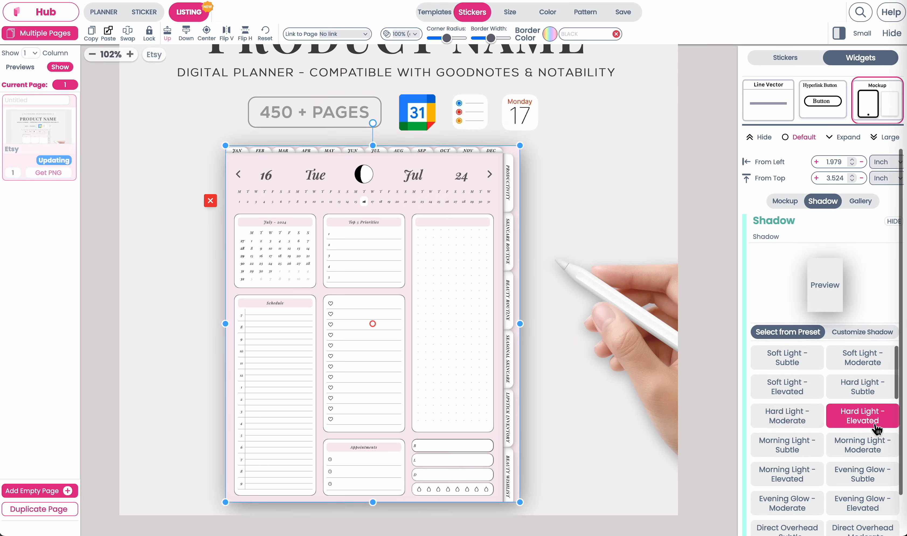
# Compare the Evening Glow, Morning Light and Hard Light shadow presets on the bare 16 July page.
pyautogui.click(874, 472)
pyautogui.click(804, 475)
pyautogui.click(802, 423)
pyautogui.click(851, 425)
pyautogui.click(865, 453)
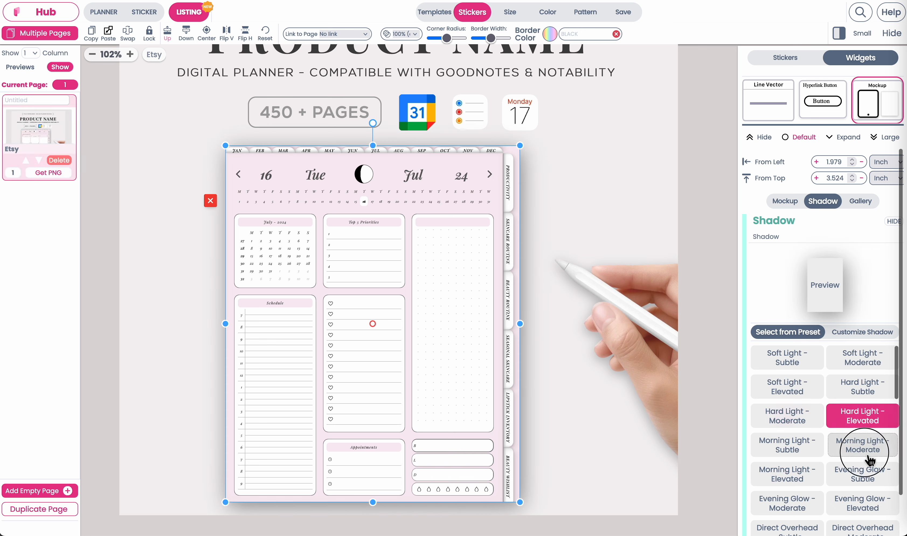
# Set the mockup's background type to iPad (free ratio) and apply the Soft Light - Elevated shadow preset.
pyautogui.click(788, 202)
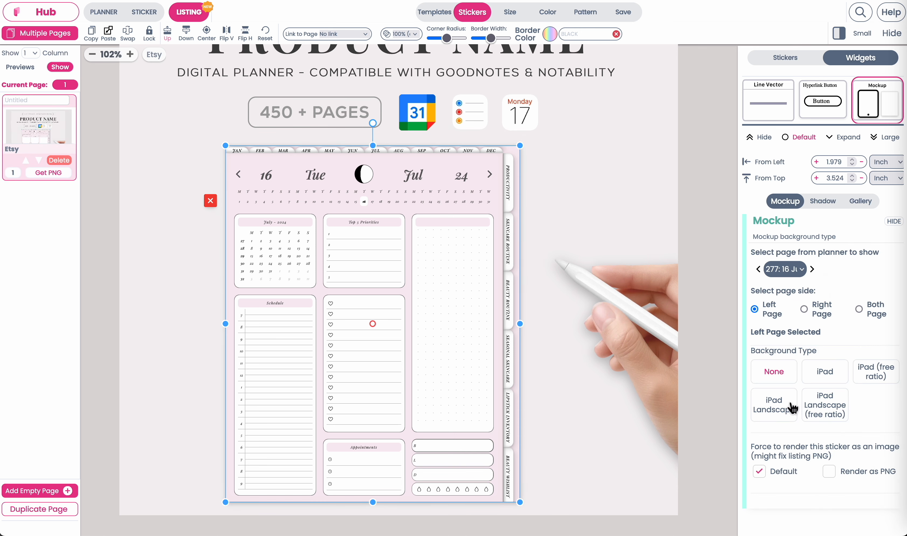
pyautogui.click(876, 379)
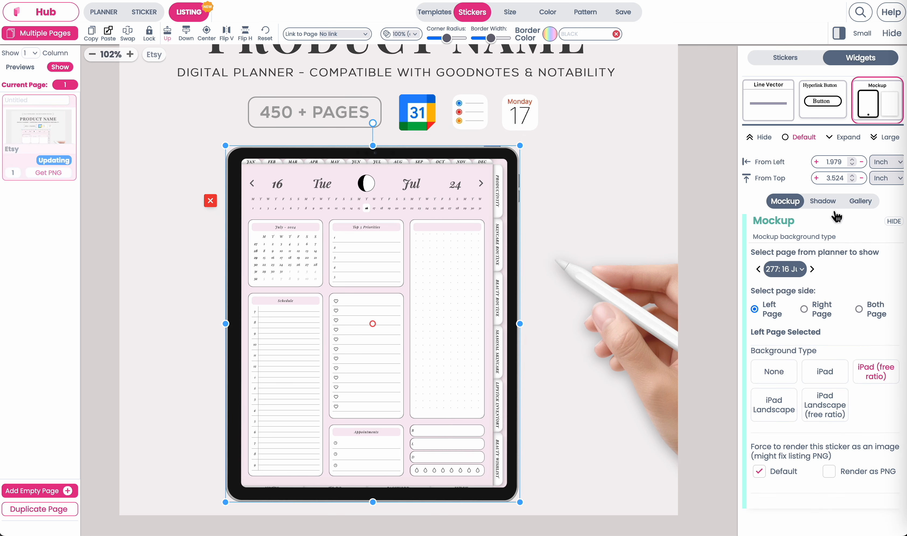
pyautogui.click(826, 202)
pyautogui.click(802, 387)
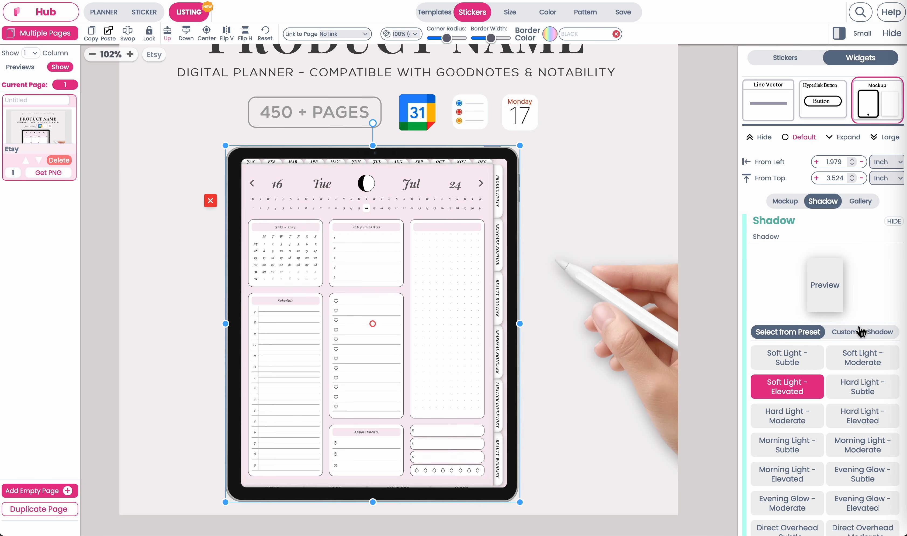
# Customise the iPad mockup's first shadow layer with Offset X -50 px, Offset Y 5 px and Blur Radius 13 px.
pyautogui.click(862, 331)
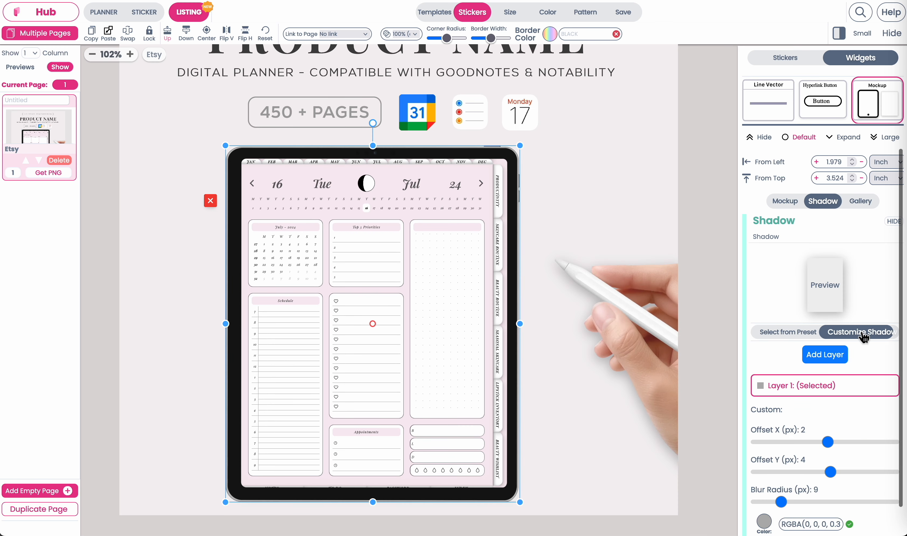
pyautogui.scroll(-1, 829, 514)
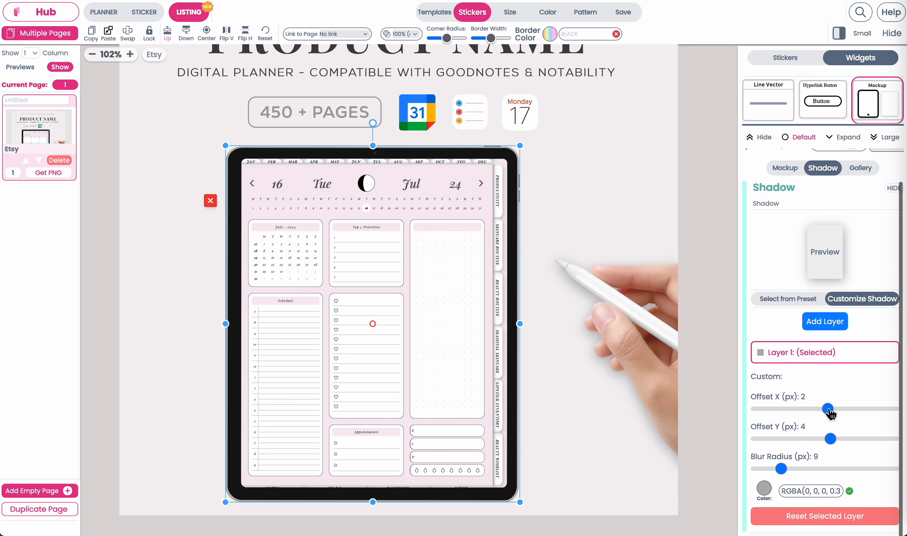
pyautogui.moveTo(826, 418); pyautogui.dragTo(712, 386)
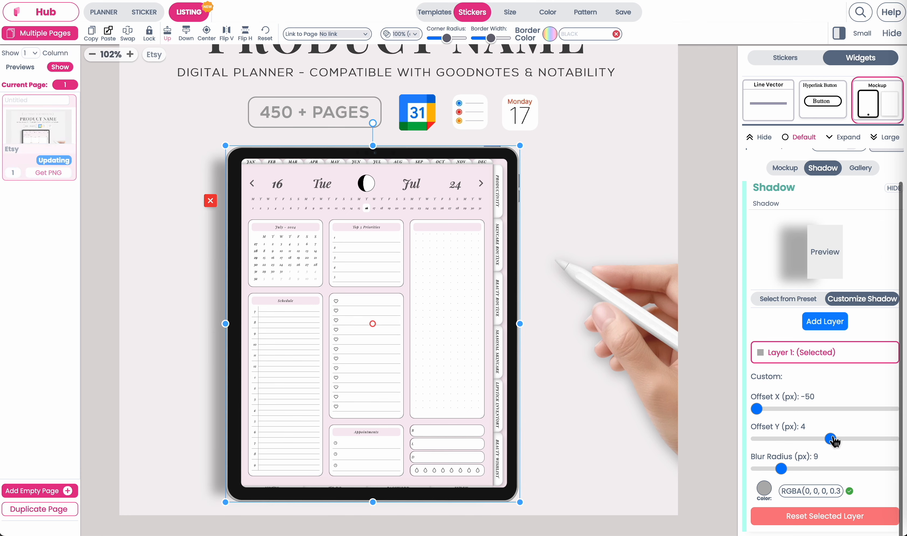
pyautogui.moveTo(835, 441)
pyautogui.mouseDown()
pyautogui.moveTo(759, 439)
pyautogui.moveTo(873, 447)
pyautogui.moveTo(835, 440)
pyautogui.mouseUp()
pyautogui.moveTo(784, 473)
pyautogui.mouseDown()
pyautogui.moveTo(777, 471)
pyautogui.moveTo(840, 471)
pyautogui.moveTo(794, 462)
pyautogui.mouseUp()
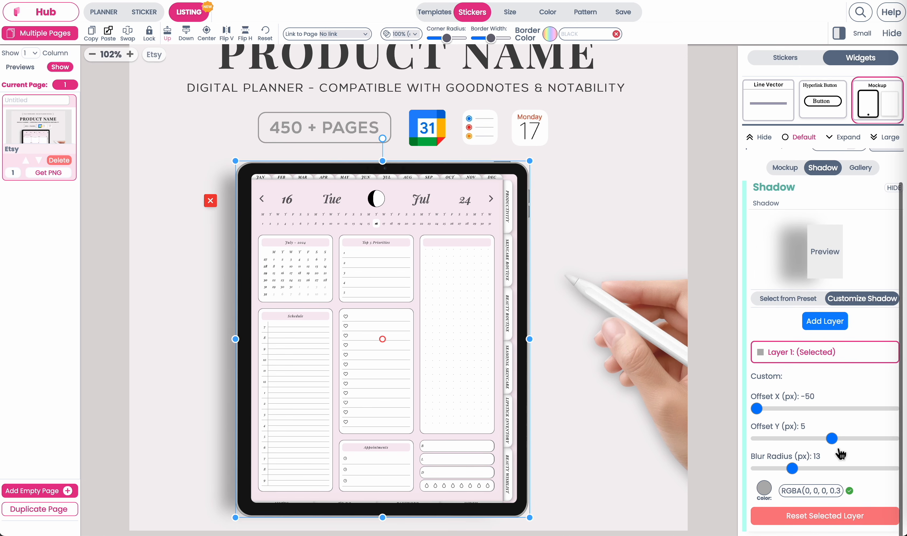
# Add a second shadow layer to the mockup with Offset X -42 px, Offset Y -31 px and Blur Radius 32 px.
pyautogui.click(826, 323)
pyautogui.click(805, 382)
pyautogui.scroll(-1, 876, 411)
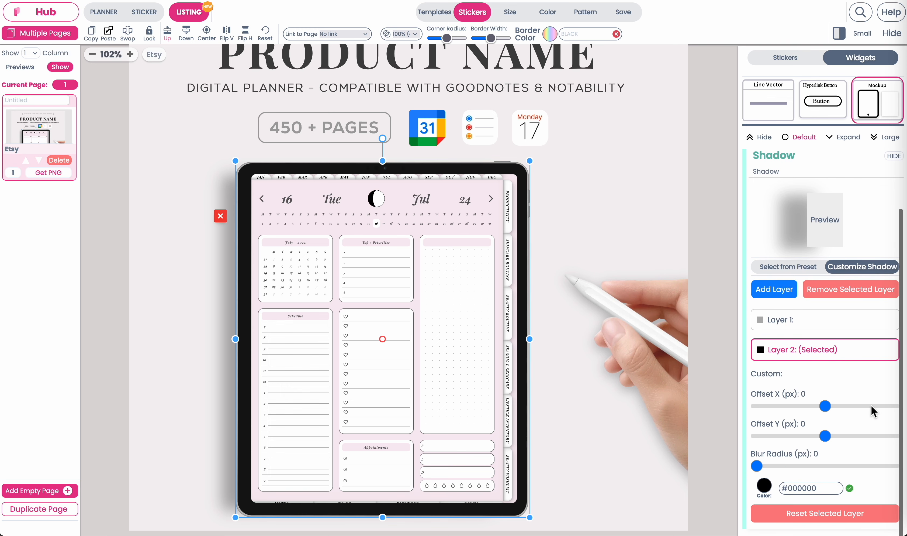
pyautogui.moveTo(825, 439); pyautogui.dragTo(785, 440)
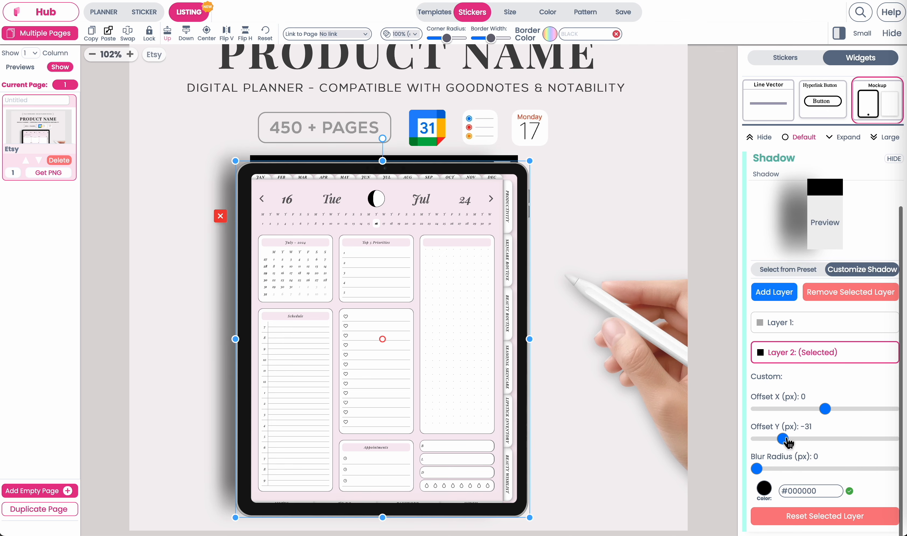
pyautogui.moveTo(825, 408); pyautogui.dragTo(771, 415)
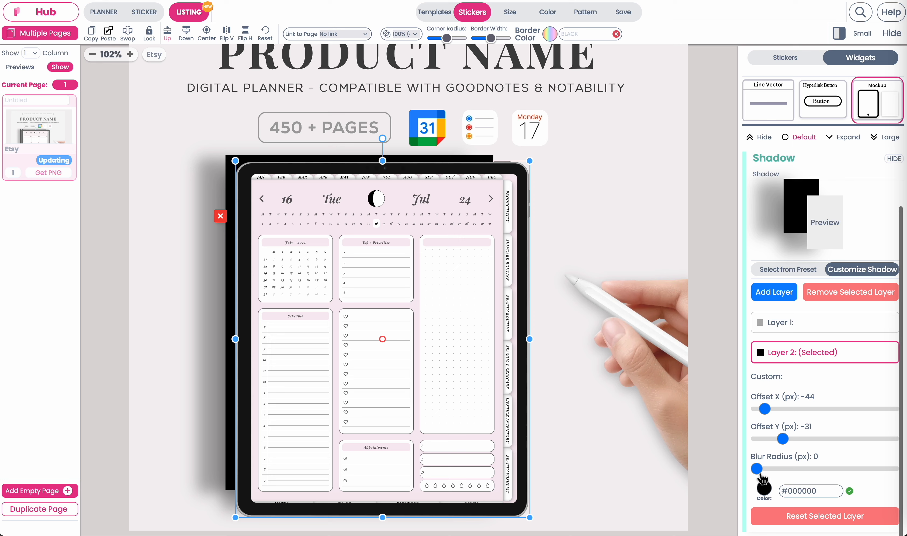
pyautogui.moveTo(757, 468); pyautogui.dragTo(844, 471)
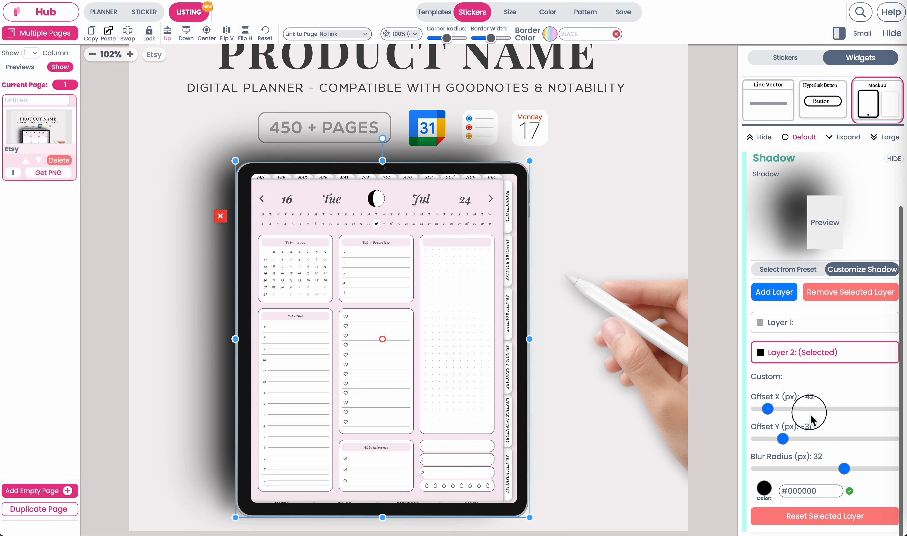
# Adjust the second shadow layer to Offset X -21 px, Offset Y 16 px and Blur Radius 30 px, and deselect the mockup.
pyautogui.moveTo(768, 409); pyautogui.dragTo(803, 414)
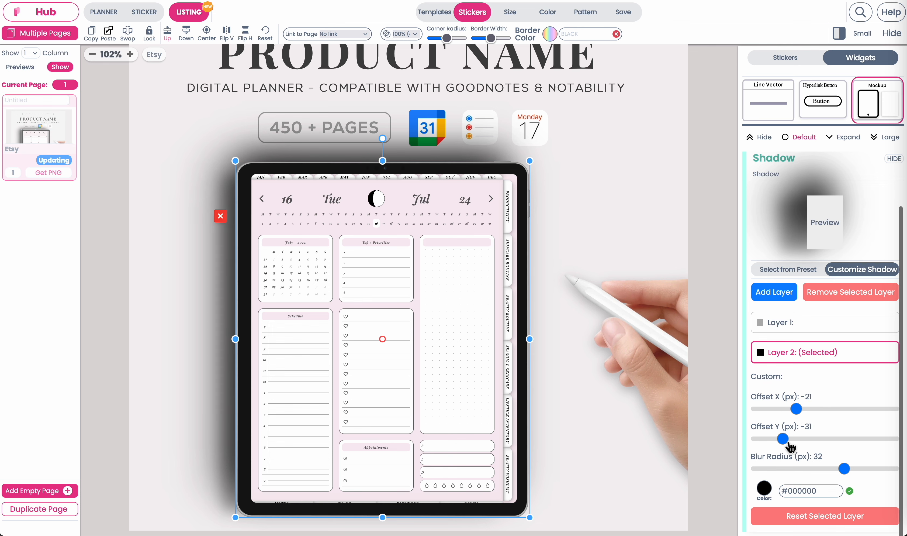
pyautogui.moveTo(780, 446); pyautogui.dragTo(841, 469)
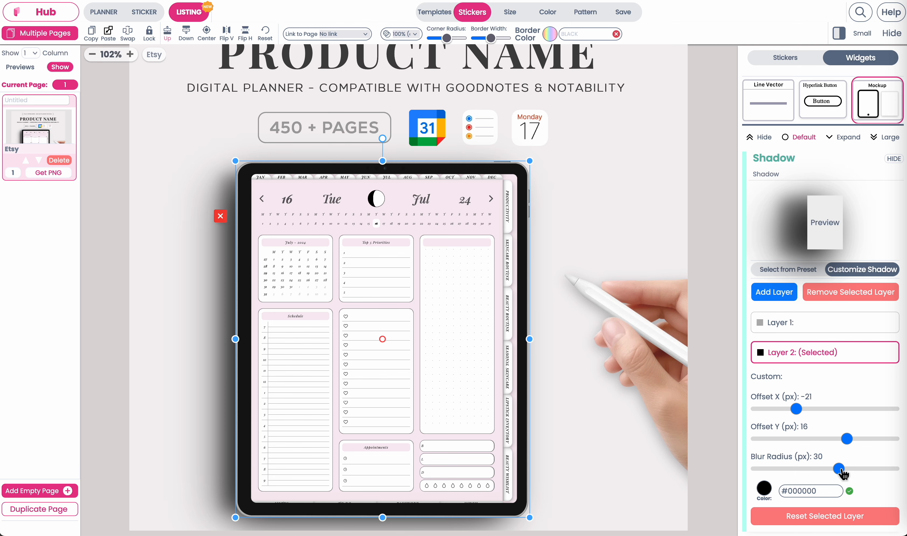
pyautogui.click(584, 204)
pyautogui.scroll(2, 579, 193)
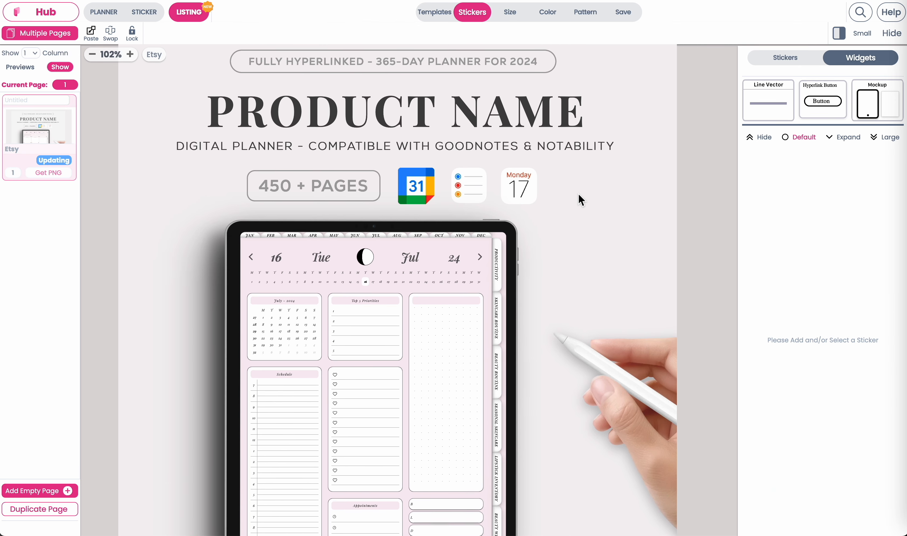
pyautogui.hscroll(-1, 579, 193)
pyautogui.scroll(1, 578, 193)
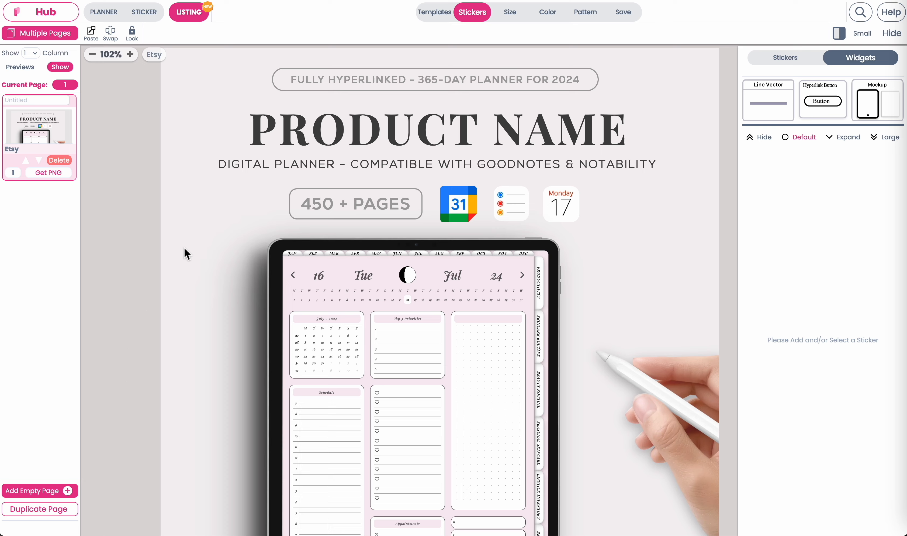
# Recolour the listing with the pink rose photo's first generated palette: outline #969669, header #EBE5E0, line #D65C68.
pyautogui.click(586, 11)
pyautogui.click(548, 12)
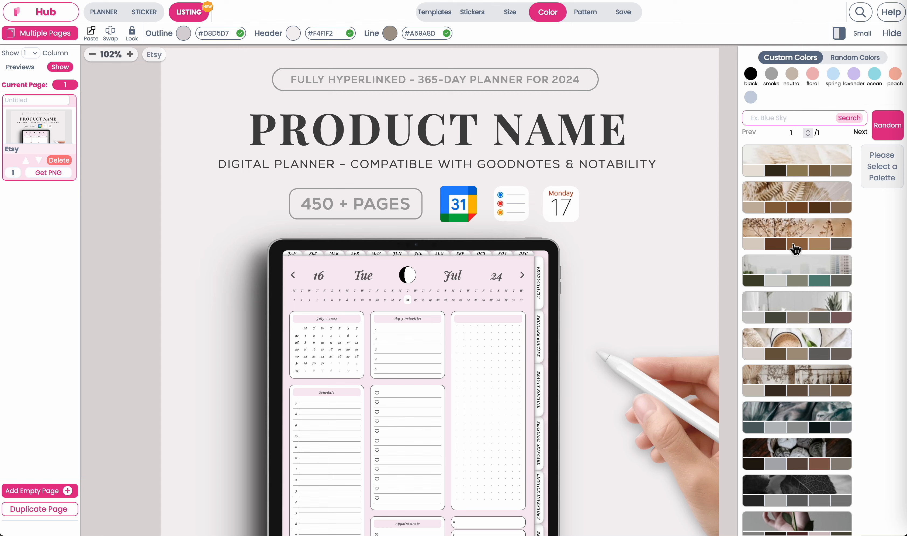
pyautogui.scroll(-6, 795, 304)
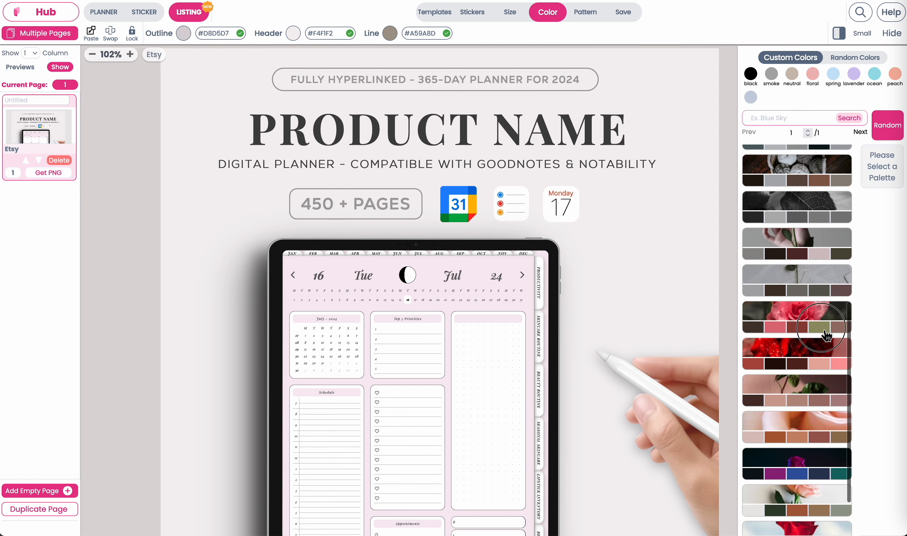
pyautogui.click(825, 335)
pyautogui.click(883, 200)
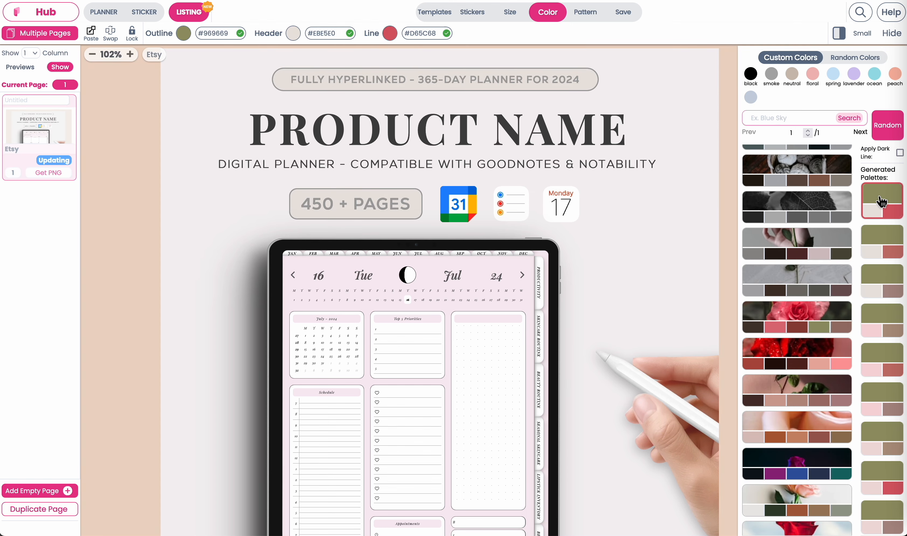
# Set the listing's line colour to #E3E8CD, the first swatch of the Spring Awakening palette.
pyautogui.click(390, 34)
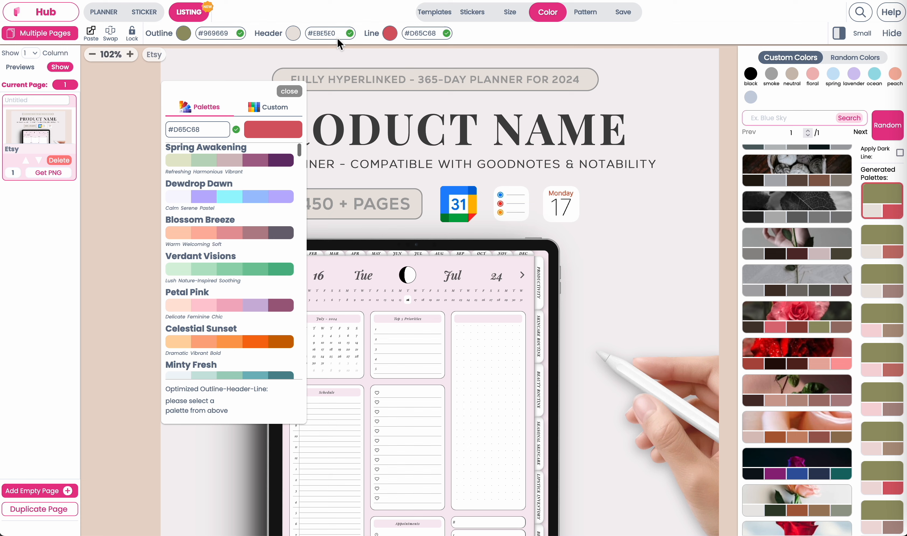
pyautogui.click(196, 162)
pyautogui.click(289, 91)
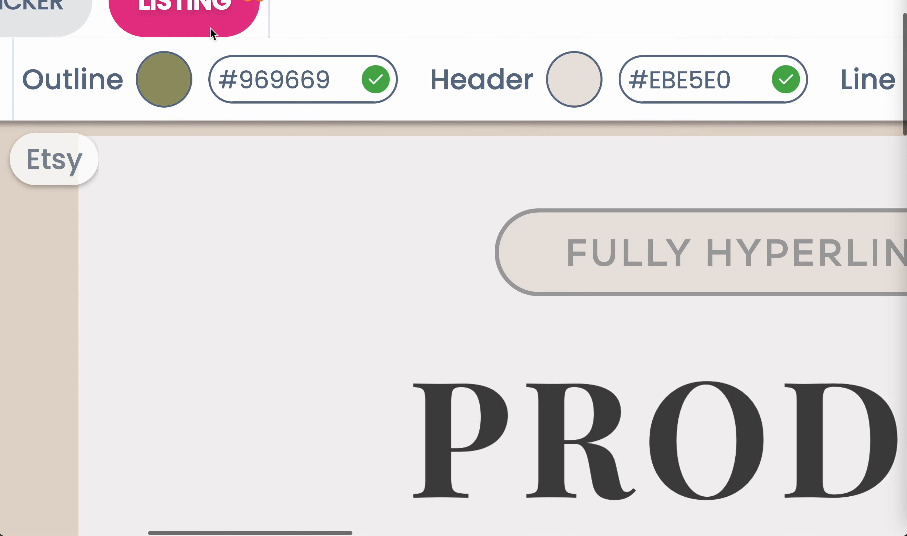
pyautogui.hscroll(5, 222, 75)
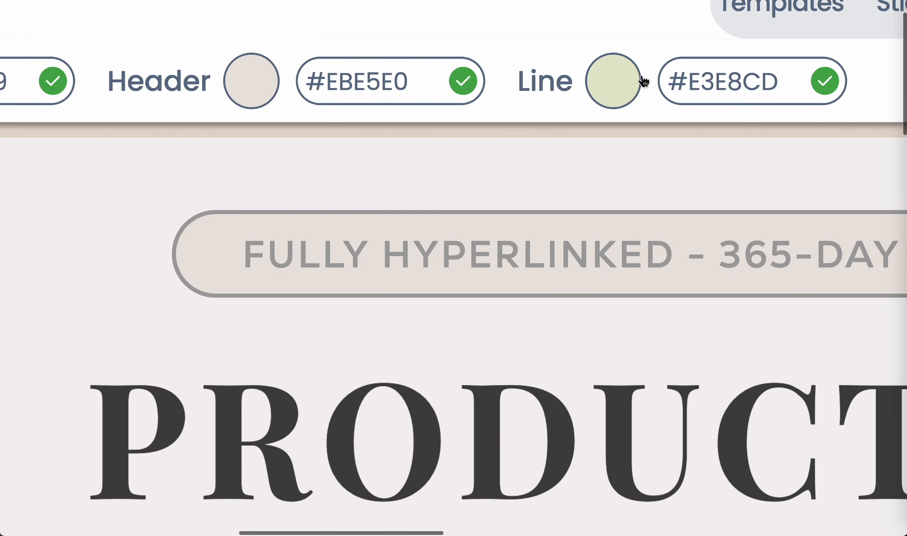
pyautogui.scroll(-10, 644, 81)
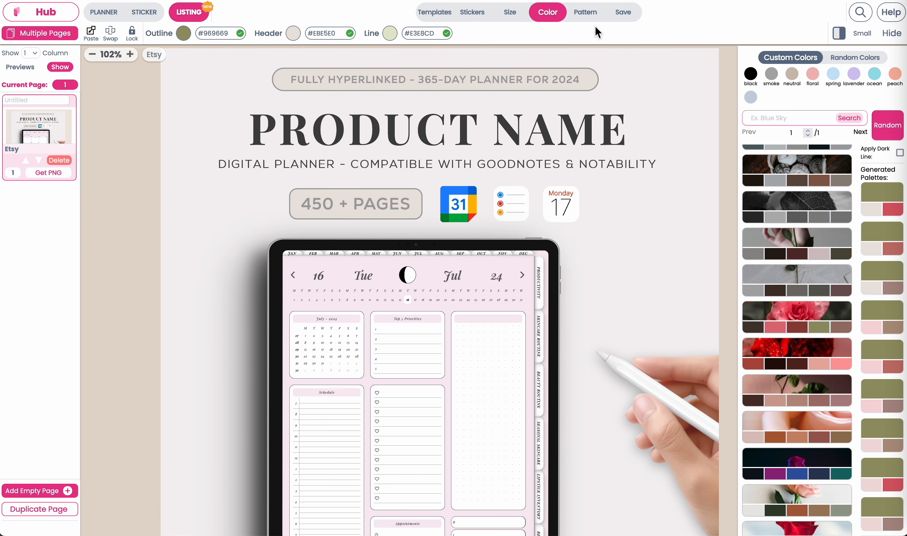
# Try gradient patterns as the full listing background and apply GRADIENT 2.
pyautogui.click(586, 17)
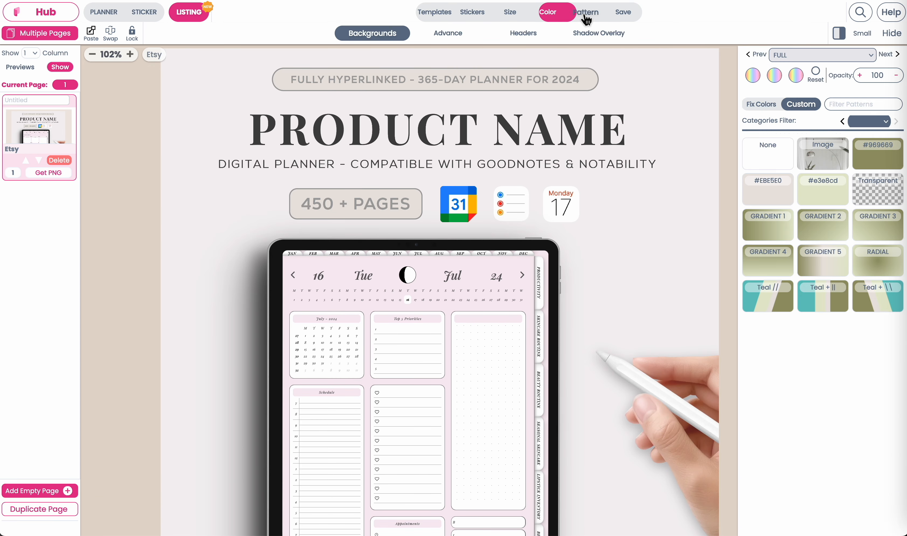
pyautogui.click(782, 243)
pyautogui.click(833, 229)
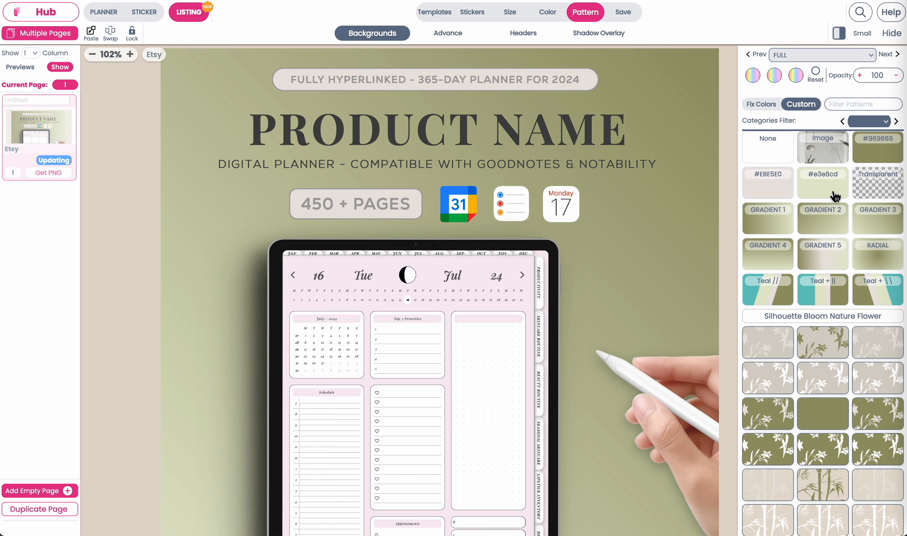
# Try other gradients as the full listing background, including GRADIENT 4 and RADIAL, and apply GRADIENT 2.
pyautogui.click(785, 262)
pyautogui.click(878, 263)
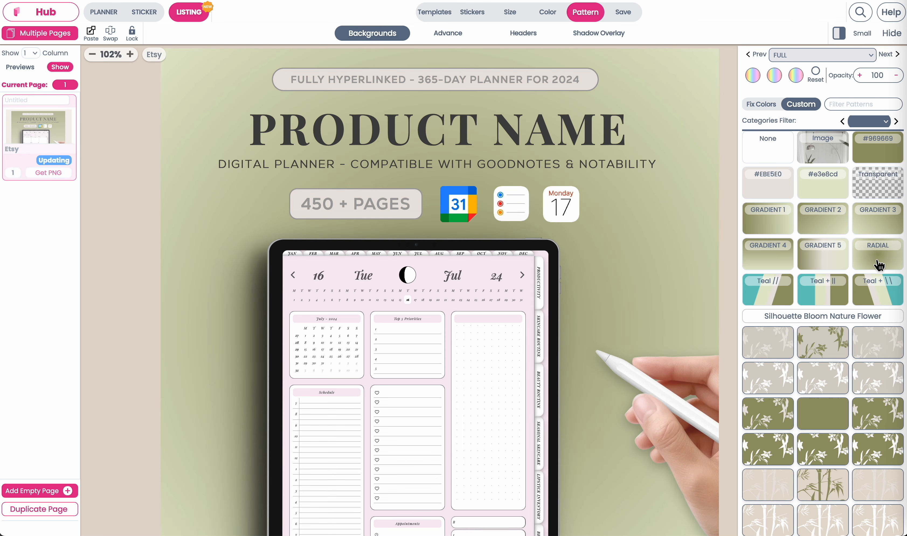
pyautogui.click(816, 220)
pyautogui.scroll(-5, 492, 239)
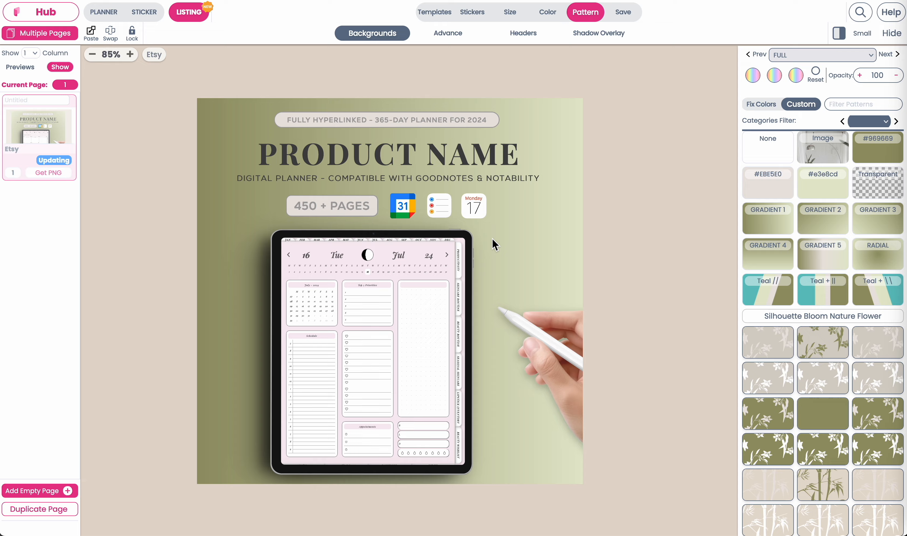
# Move the iPad mockup slightly up and right, to about 2.185 inches from left and 3.429 inches from top, and deselect it.
pyautogui.moveTo(397, 375); pyautogui.dragTo(415, 359)
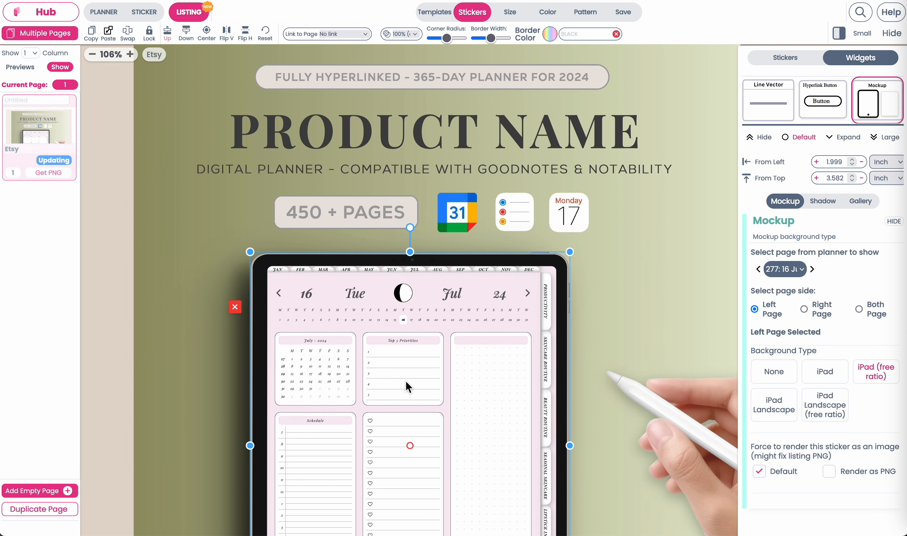
pyautogui.scroll(-3, 405, 380)
pyautogui.scroll(-2, 406, 381)
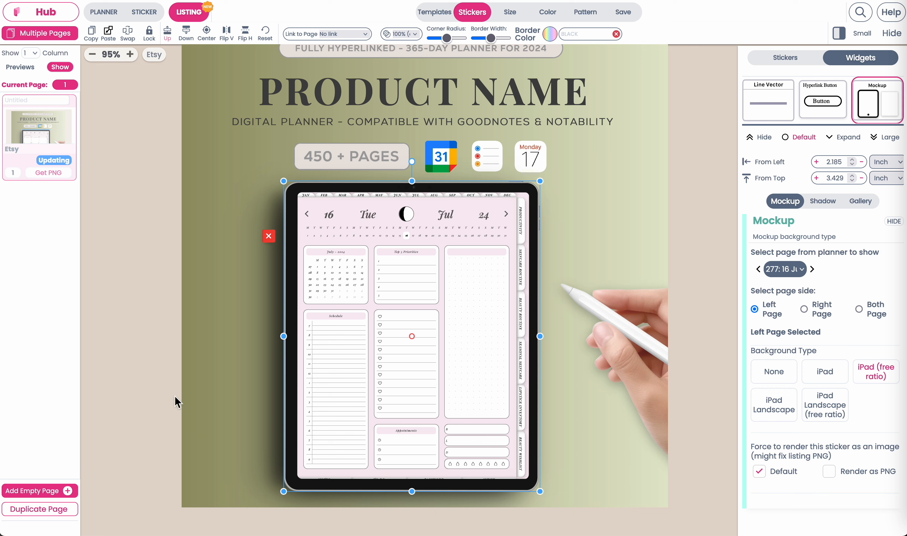
pyautogui.click(223, 398)
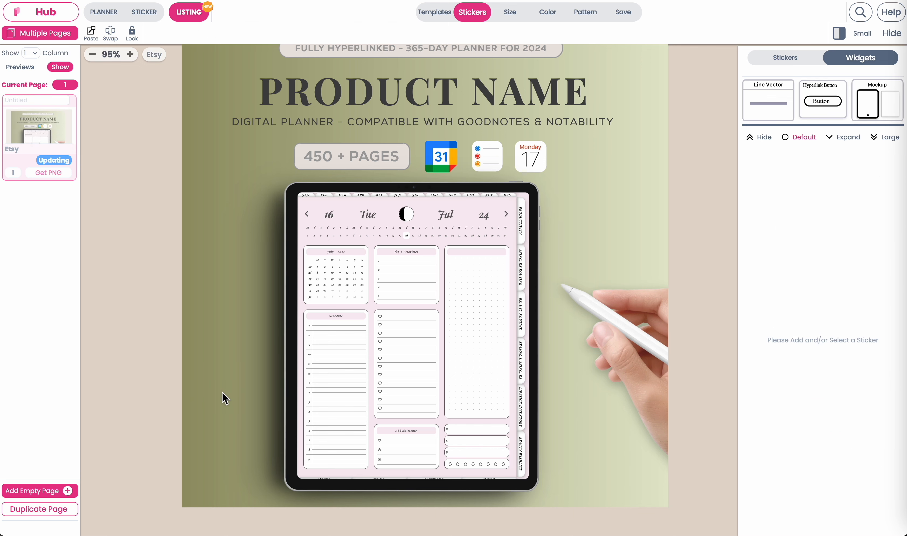
# Remove the first of the iPad mockup's two custom shadow layers.
pyautogui.click(336, 410)
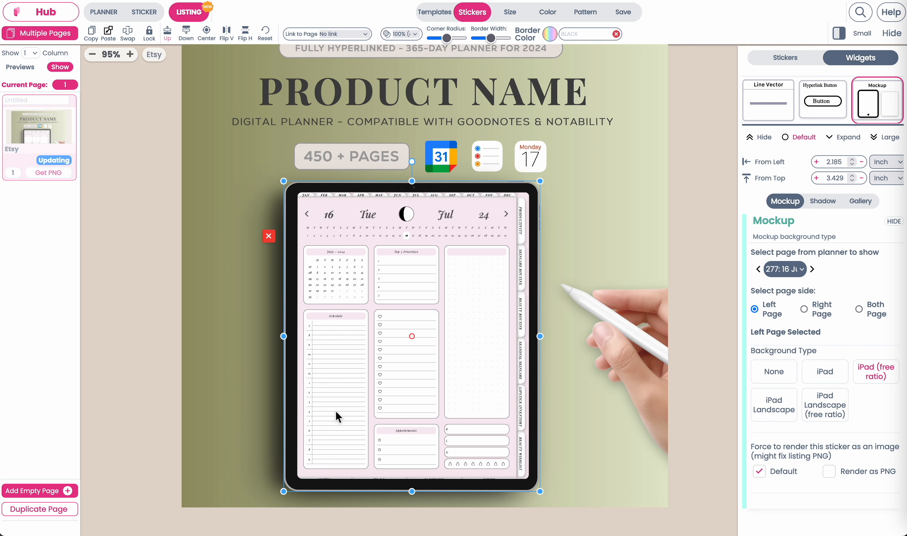
pyautogui.click(861, 202)
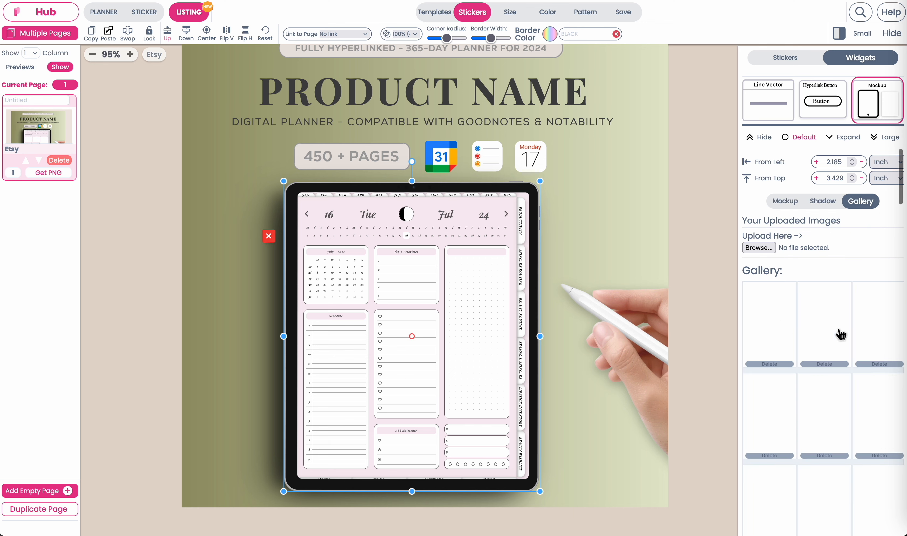
pyautogui.click(823, 201)
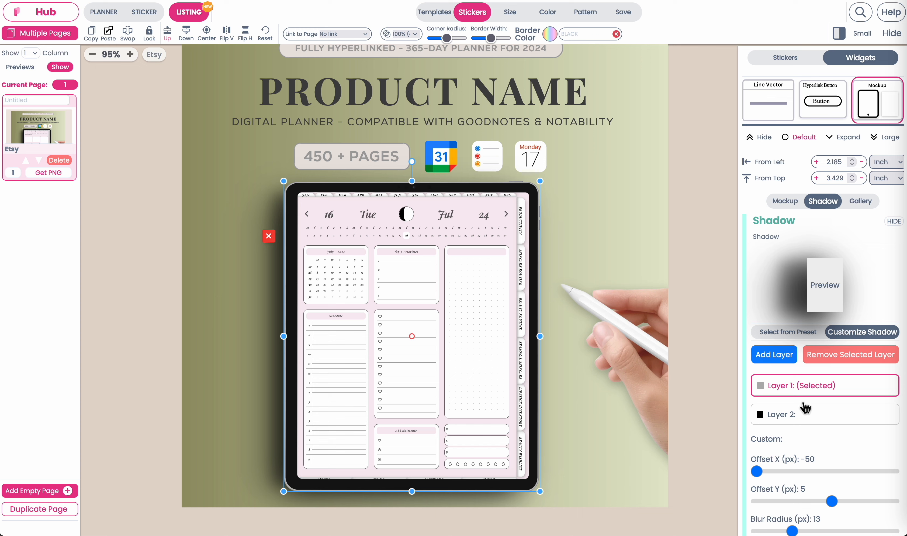
pyautogui.click(808, 355)
pyautogui.scroll(-1, 810, 405)
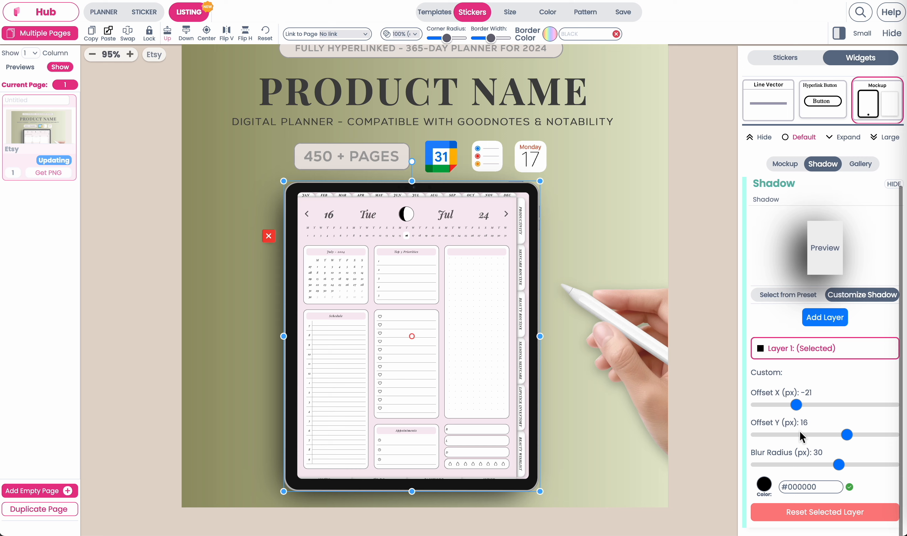
# Try several custom green shades as the remaining shadow layer's colour, ending on the muted green #78856C.
pyautogui.click(767, 498)
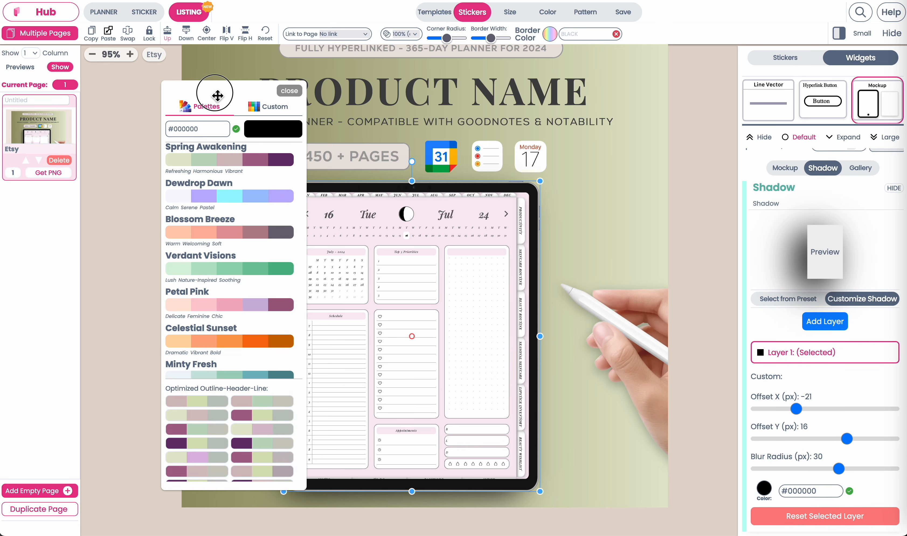
pyautogui.moveTo(213, 96); pyautogui.dragTo(391, 98)
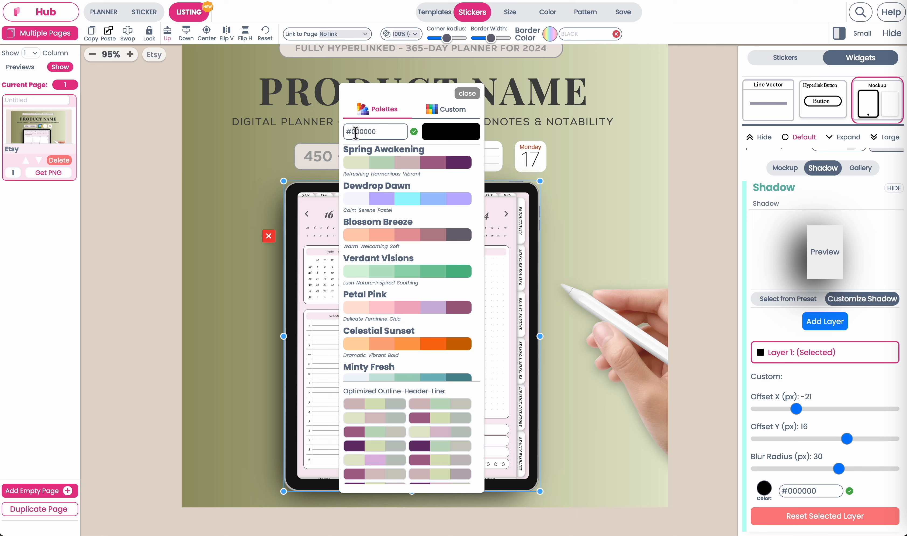
pyautogui.click(451, 111)
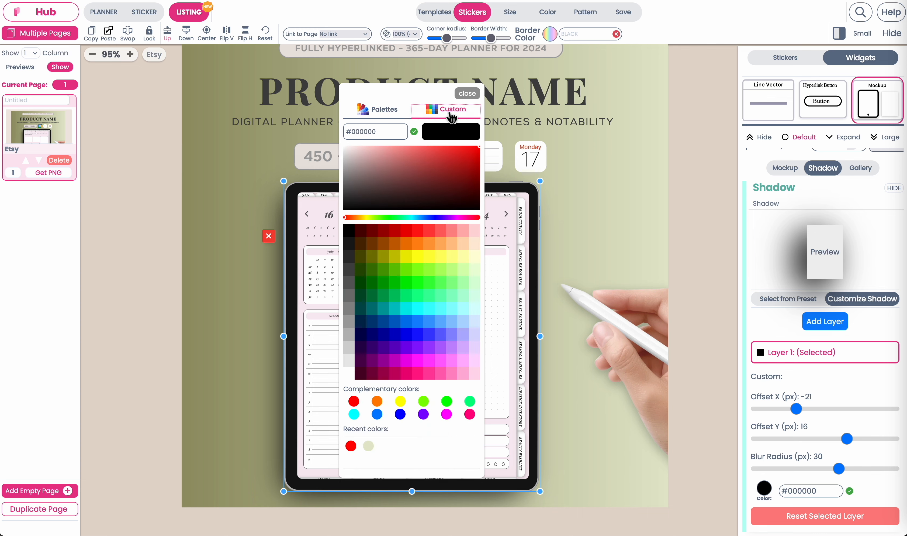
pyautogui.click(385, 309)
pyautogui.click(383, 295)
pyautogui.click(383, 282)
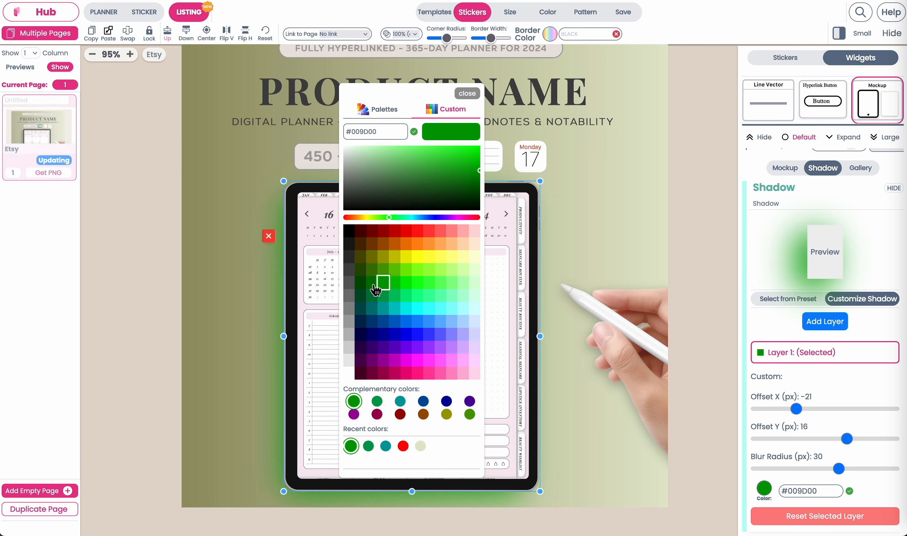
pyautogui.click(373, 283)
pyautogui.click(372, 271)
pyautogui.moveTo(431, 164); pyautogui.dragTo(382, 184)
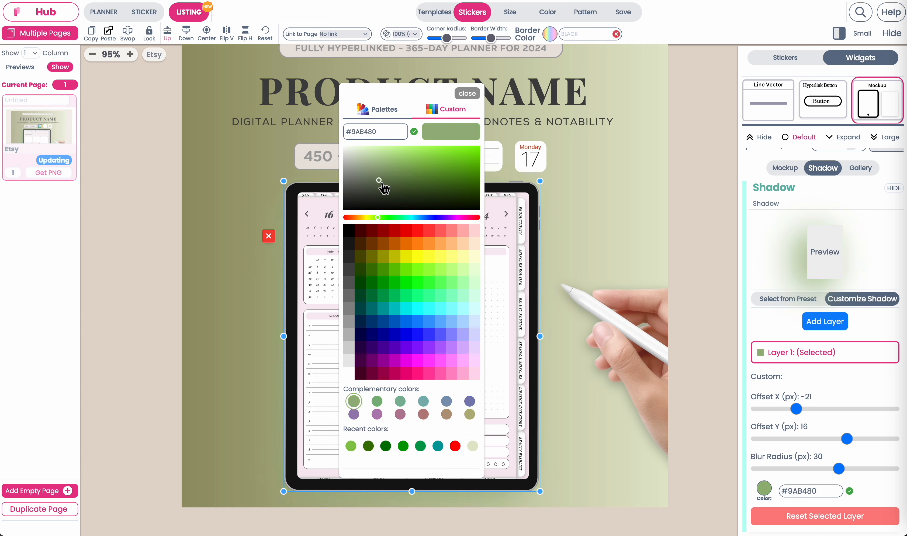
pyautogui.click(376, 189)
pyautogui.click(384, 197)
pyautogui.click(369, 199)
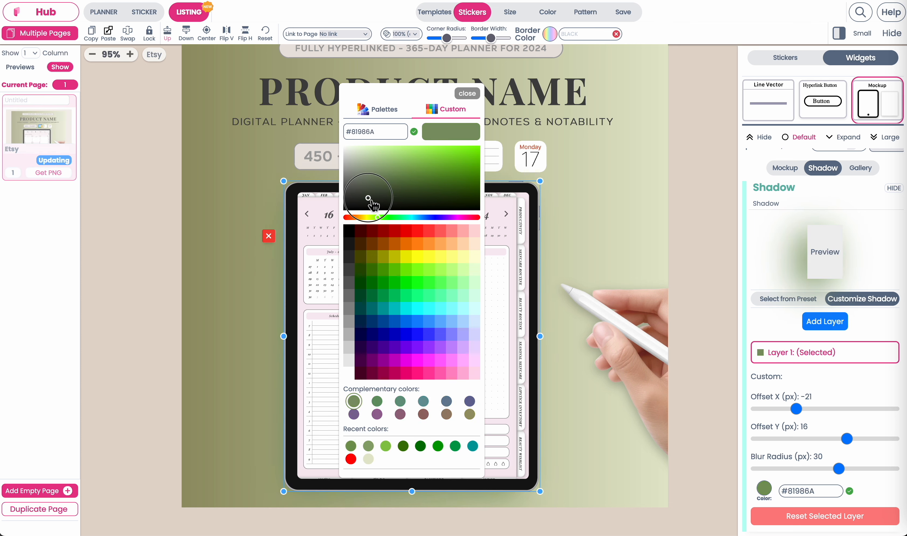
pyautogui.click(358, 206)
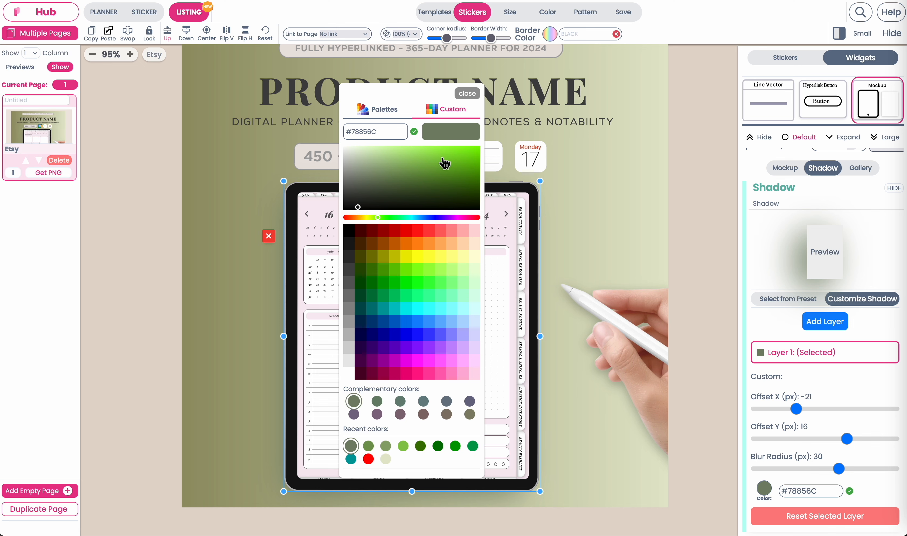
# Sample the olive tone from the listing background as the shadow colour, #999A72.
pyautogui.click(445, 134)
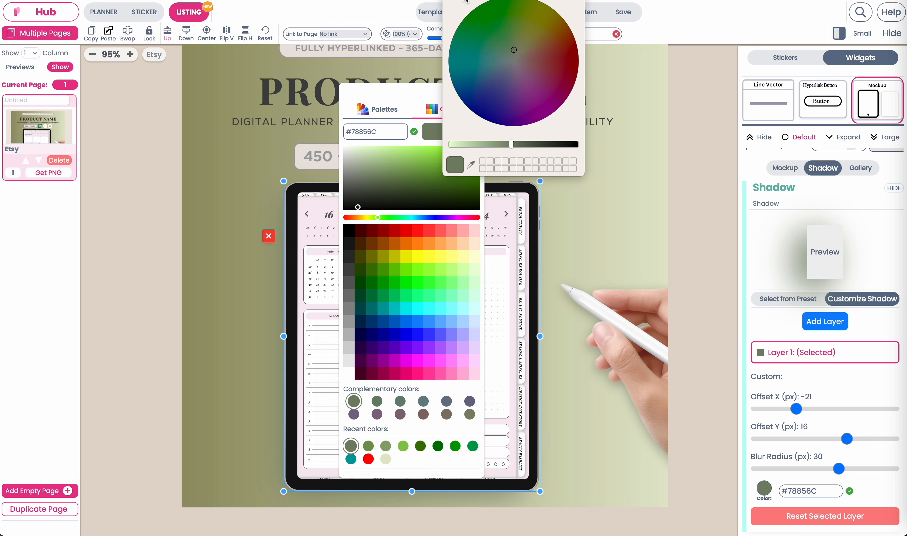
pyautogui.moveTo(473, 0); pyautogui.dragTo(548, 114)
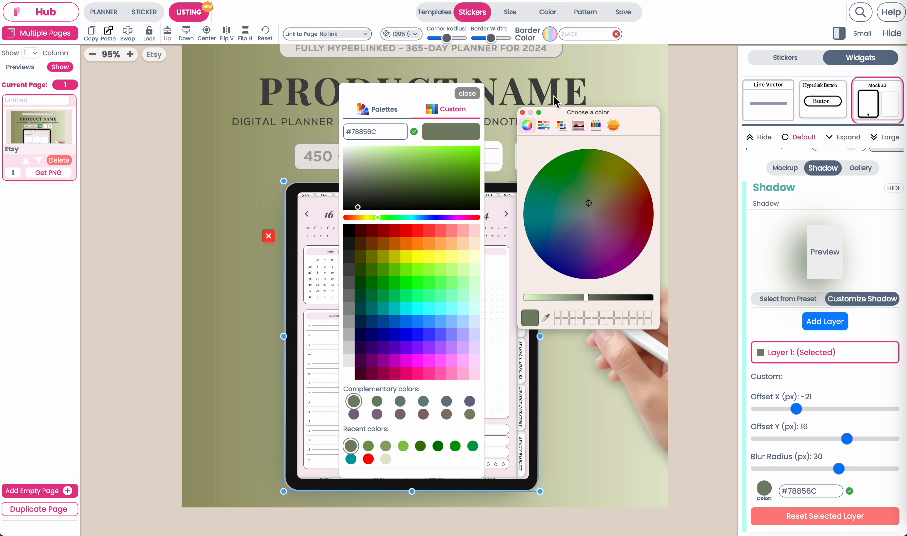
pyautogui.click(523, 112)
pyautogui.click(459, 132)
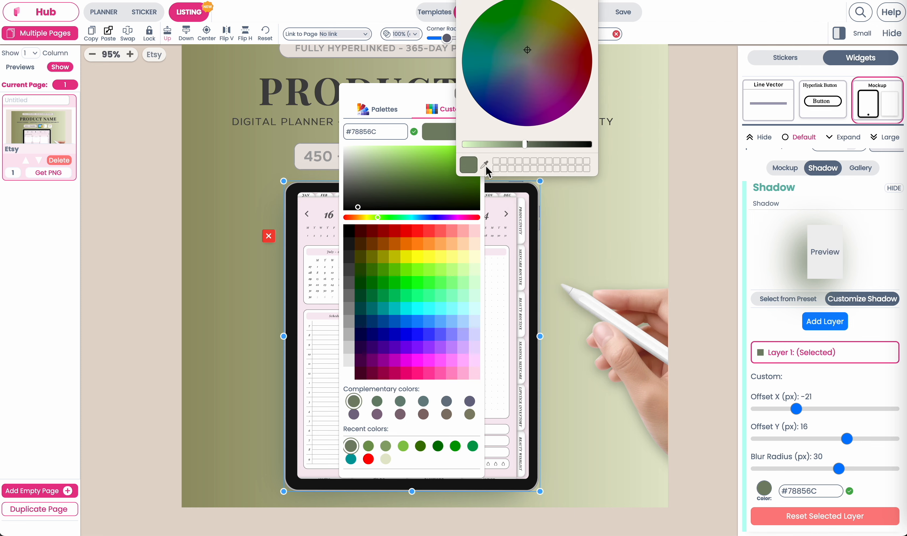
pyautogui.click(485, 165)
pyautogui.click(203, 183)
pyautogui.moveTo(492, 0); pyautogui.dragTo(422, 126)
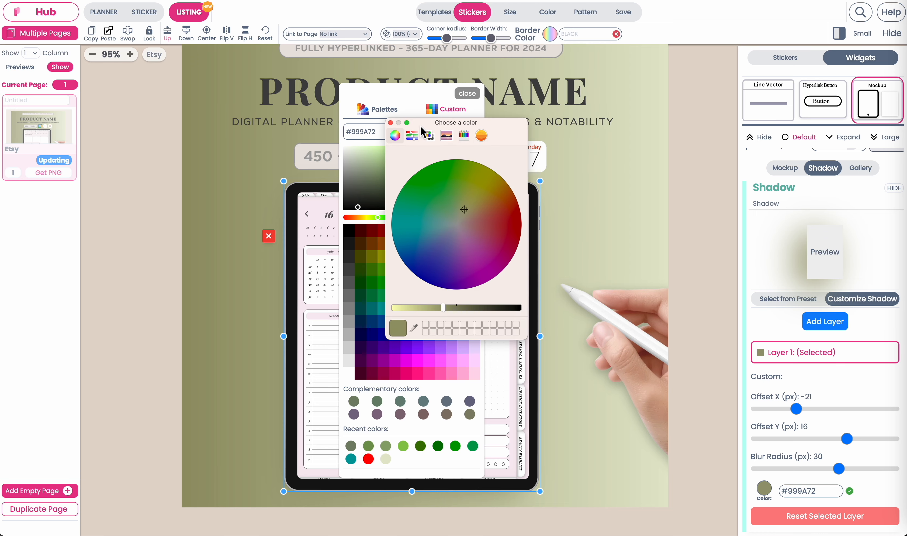
# Darken the sampled shadow colour and shift it towards green, to #3E4A22, and finish the colour selection.
pyautogui.click(484, 308)
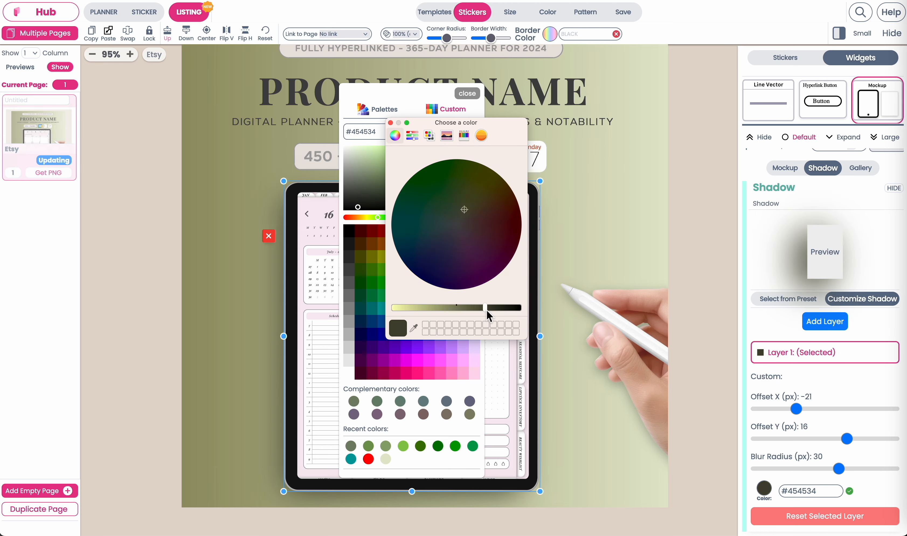
pyautogui.moveTo(463, 214); pyautogui.dragTo(463, 202)
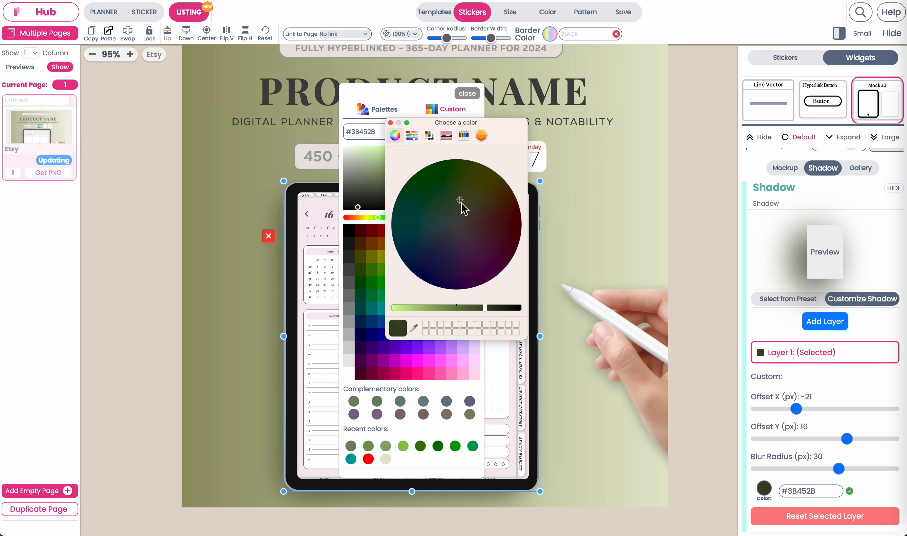
pyautogui.click(471, 308)
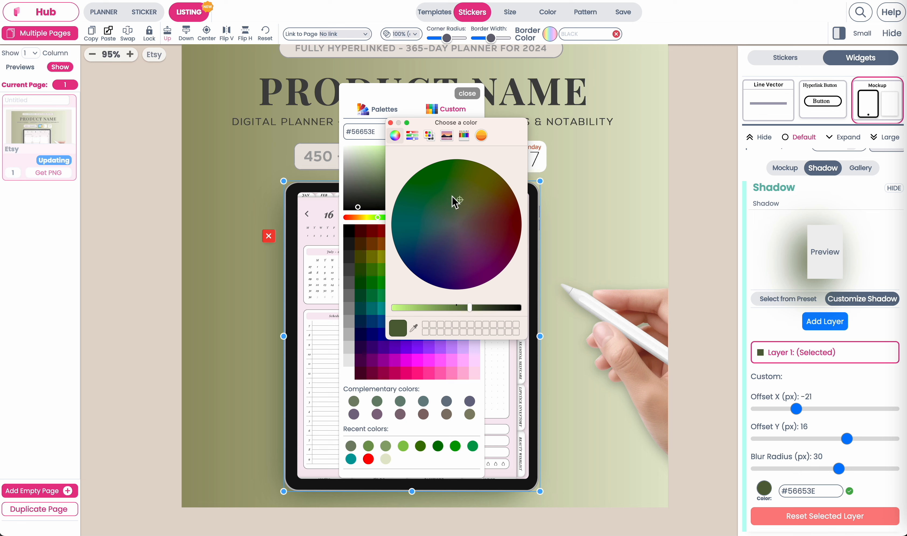
pyautogui.click(465, 192)
pyautogui.click(463, 190)
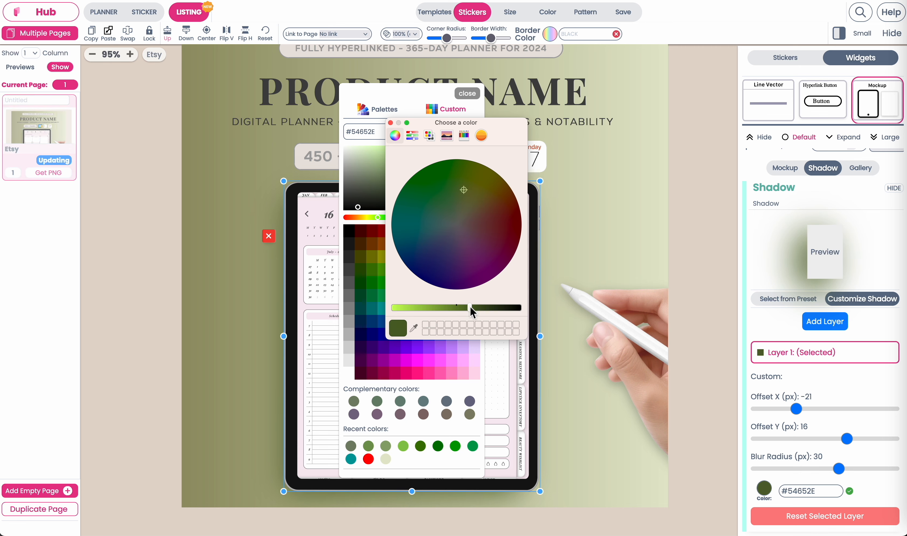
pyautogui.moveTo(471, 307); pyautogui.dragTo(484, 309)
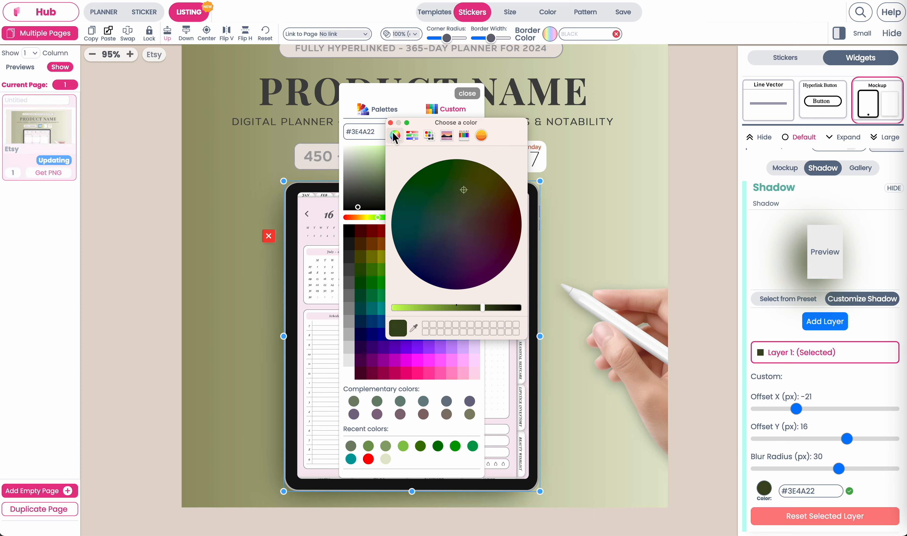
pyautogui.click(391, 122)
pyautogui.click(467, 94)
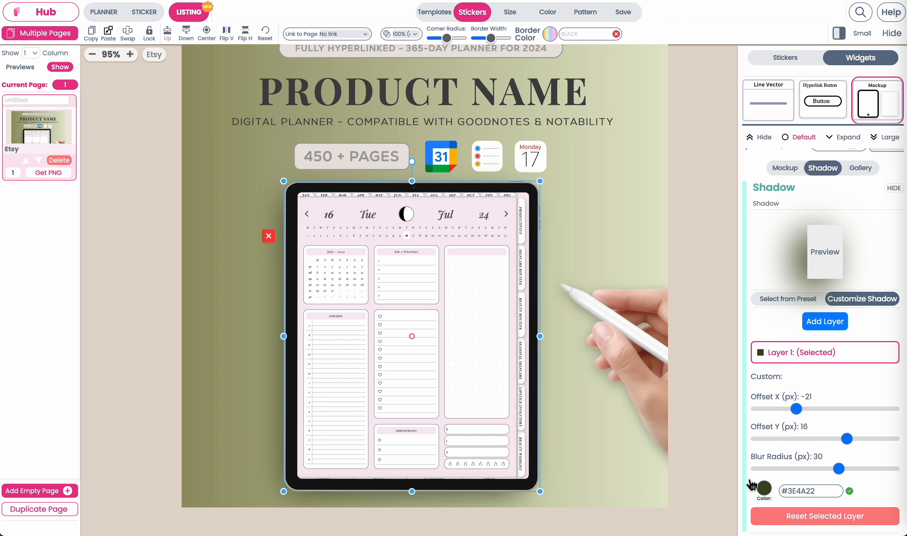
# Set the shadow layer's Offset X to -38 px and Offset Y to -3 px, and fine-tune its colour to #3D4927.
pyautogui.moveTo(854, 446); pyautogui.dragTo(825, 441)
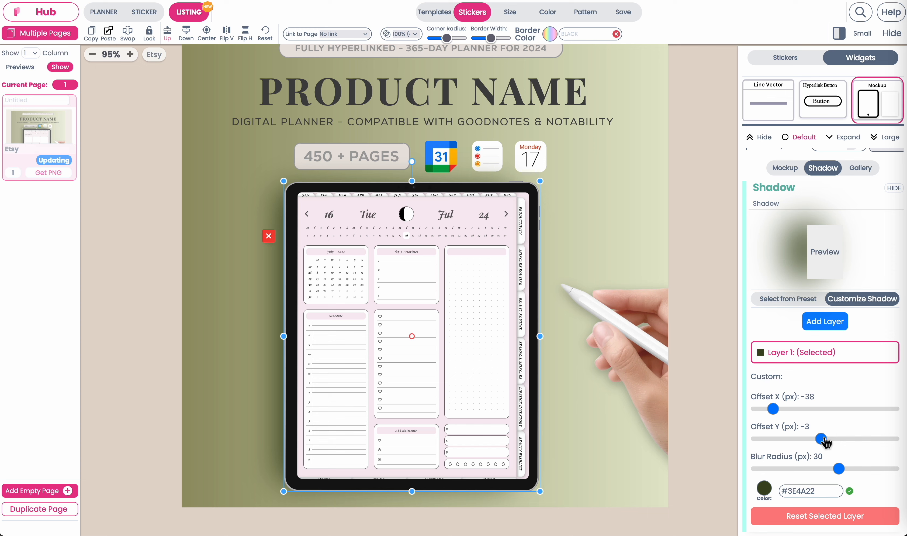
pyautogui.click(769, 495)
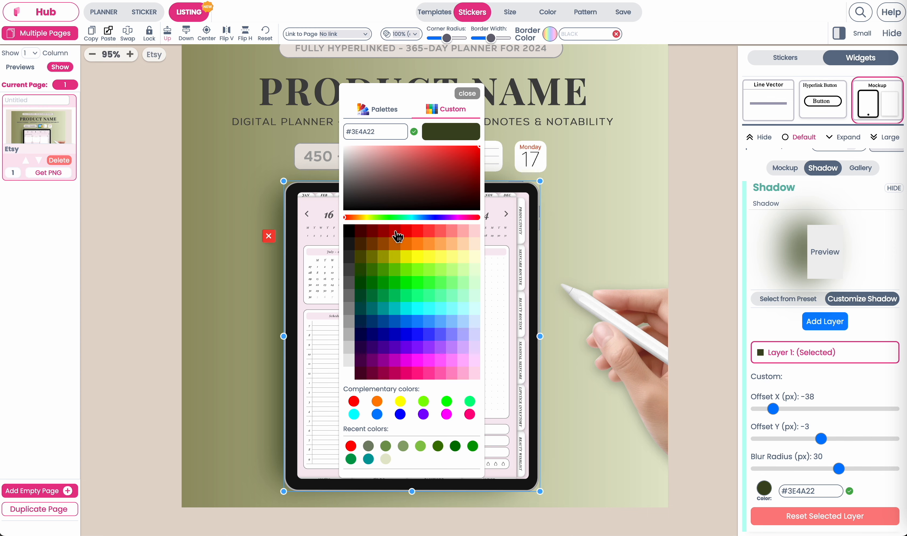
pyautogui.click(447, 137)
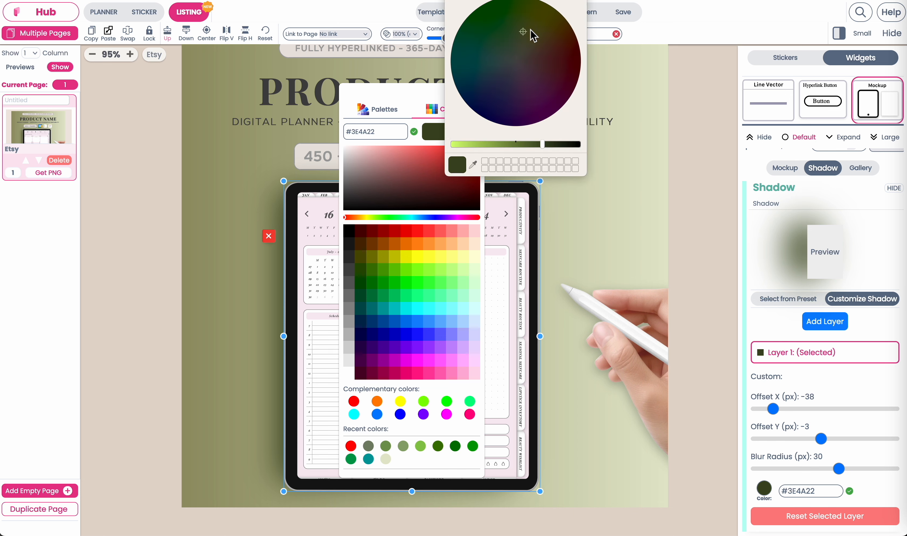
pyautogui.click(525, 39)
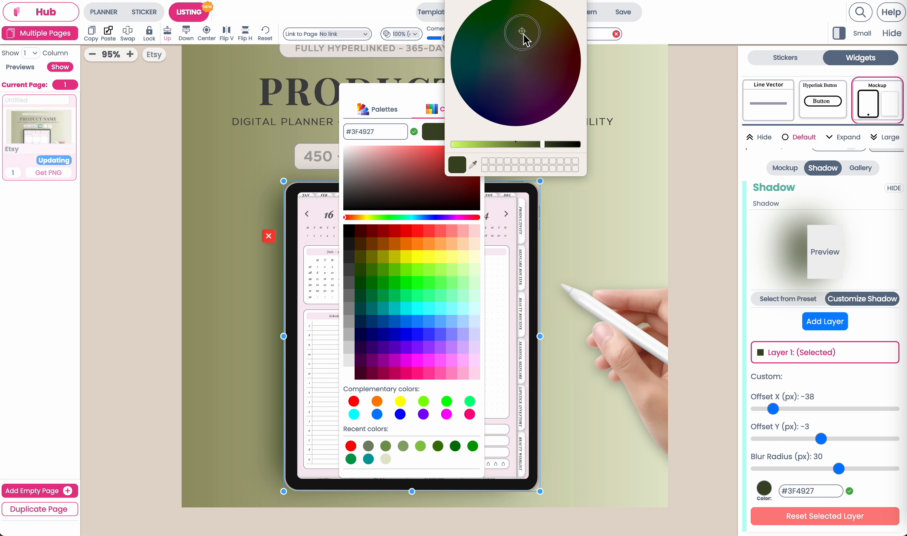
pyautogui.moveTo(524, 34); pyautogui.dragTo(523, 34)
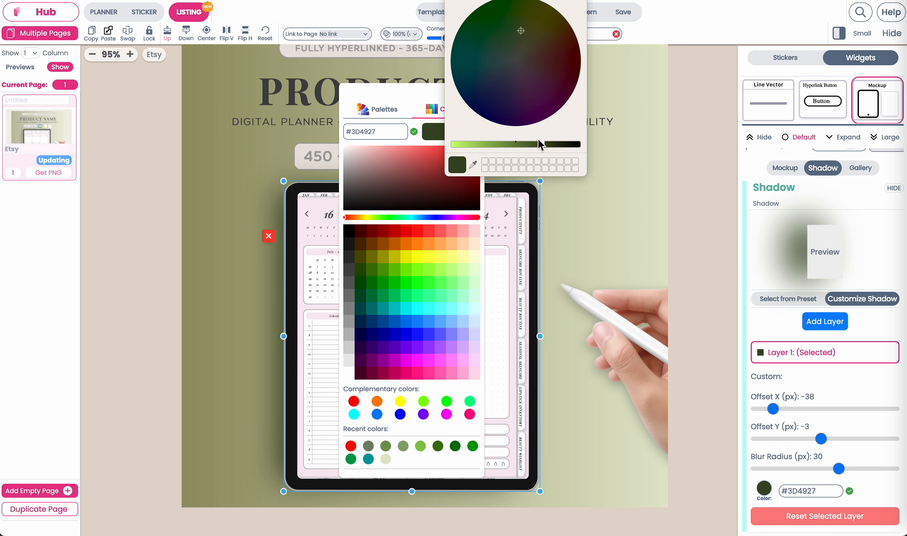
pyautogui.click(433, 97)
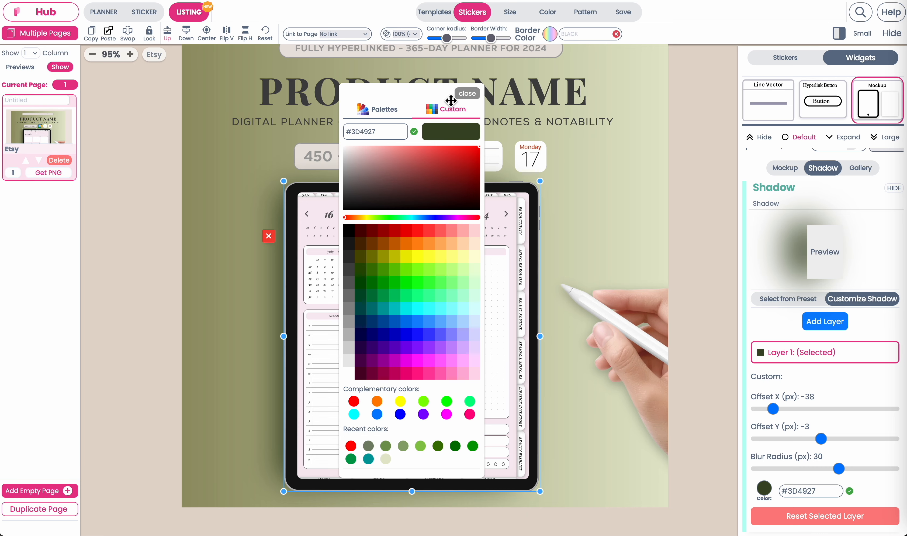
pyautogui.click(467, 94)
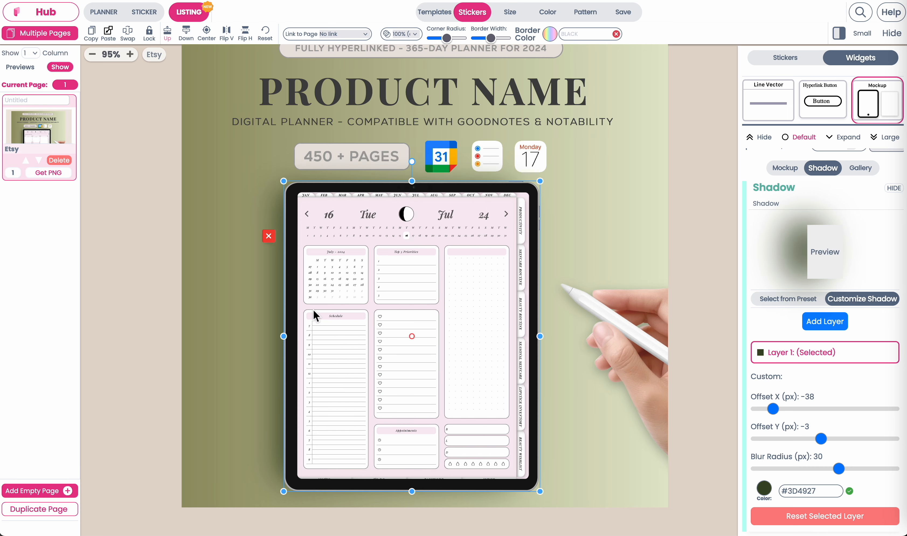
# Add a second shadow layer to the mockup and sample the background's olive tone, #9A9A73, as its colour.
pyautogui.click(827, 324)
pyautogui.scroll(-1, 802, 463)
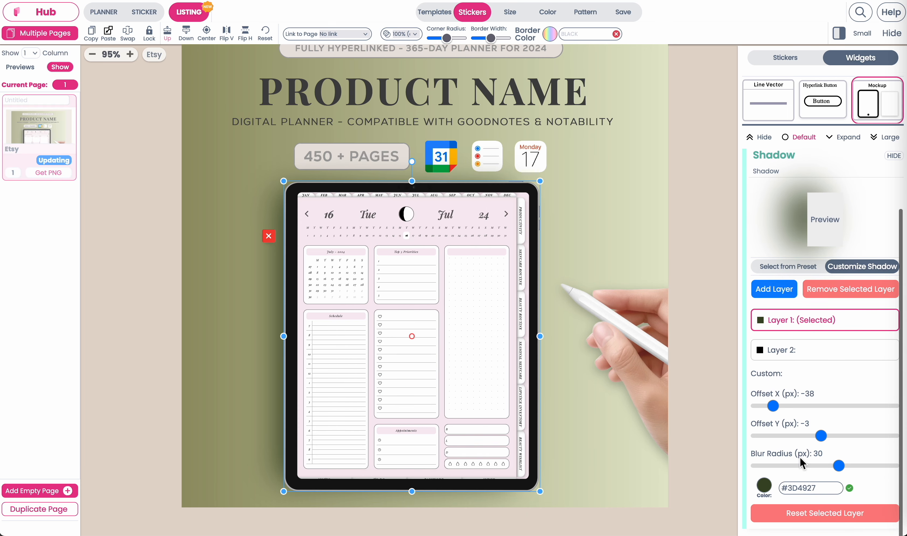
pyautogui.click(801, 352)
pyautogui.click(764, 489)
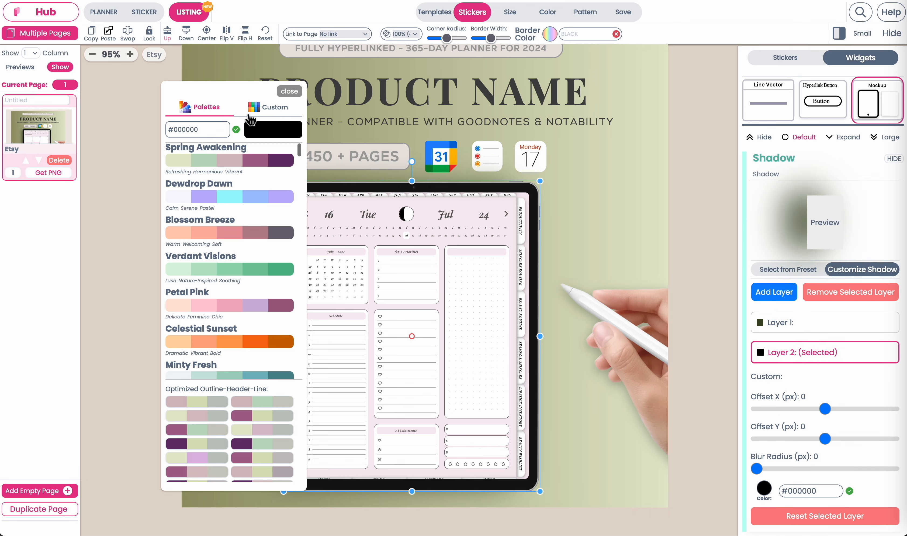
pyautogui.moveTo(227, 91); pyautogui.dragTo(356, 106)
pyautogui.click(398, 145)
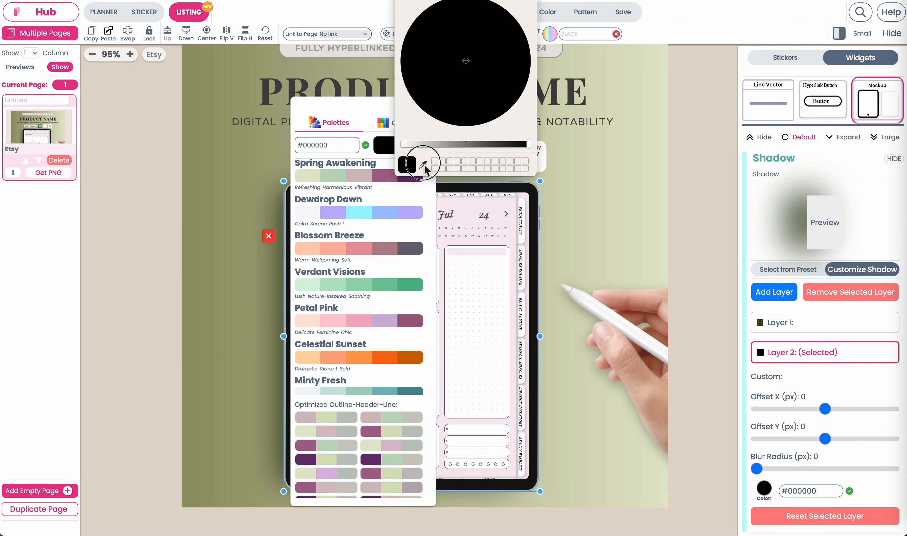
pyautogui.click(206, 211)
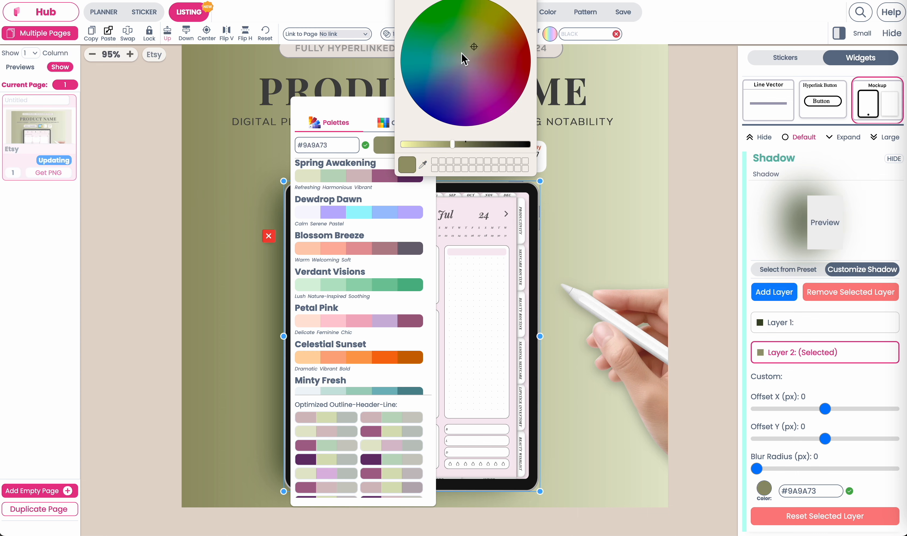
# Darken the second shadow layer's colour to #68684E and finish the colour selection.
pyautogui.moveTo(445, 147); pyautogui.dragTo(478, 148)
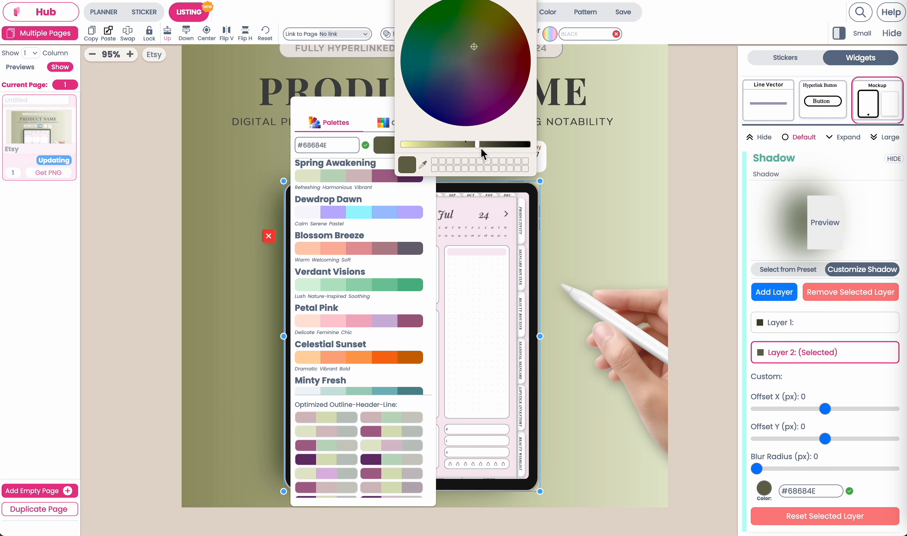
pyautogui.click(400, 1)
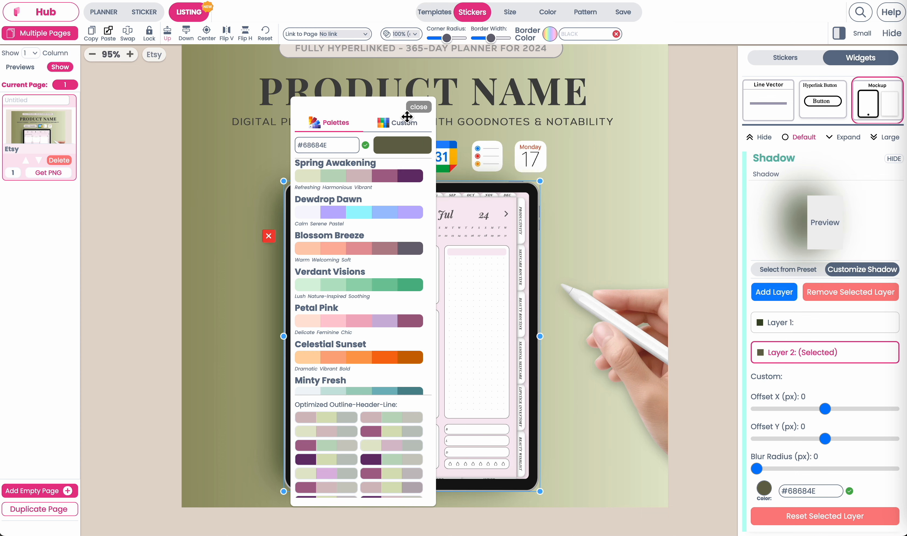
pyautogui.click(412, 108)
# Set the second shadow layer's Offset Y to 34 px, Offset X to -50 px and Blur Radius to 13 px.
pyautogui.moveTo(828, 444); pyautogui.dragTo(872, 438)
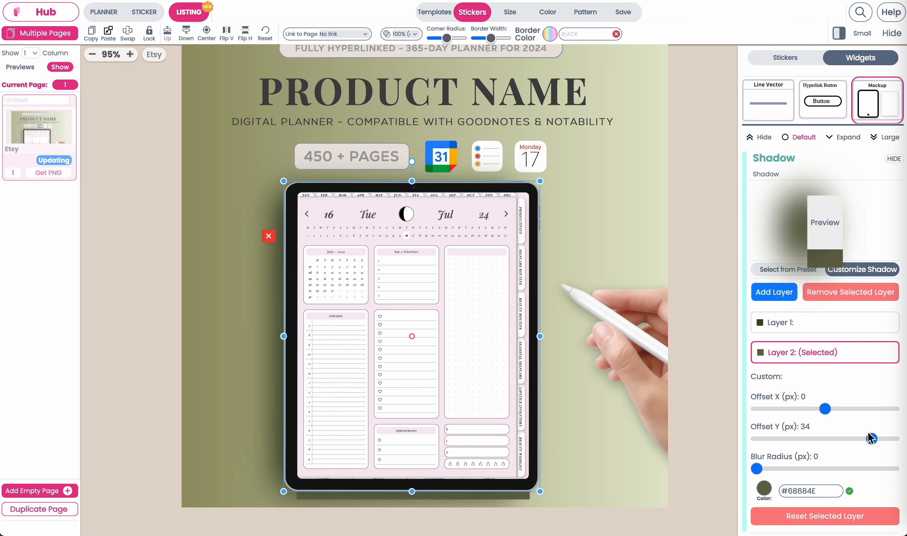
pyautogui.moveTo(827, 409); pyautogui.dragTo(714, 417)
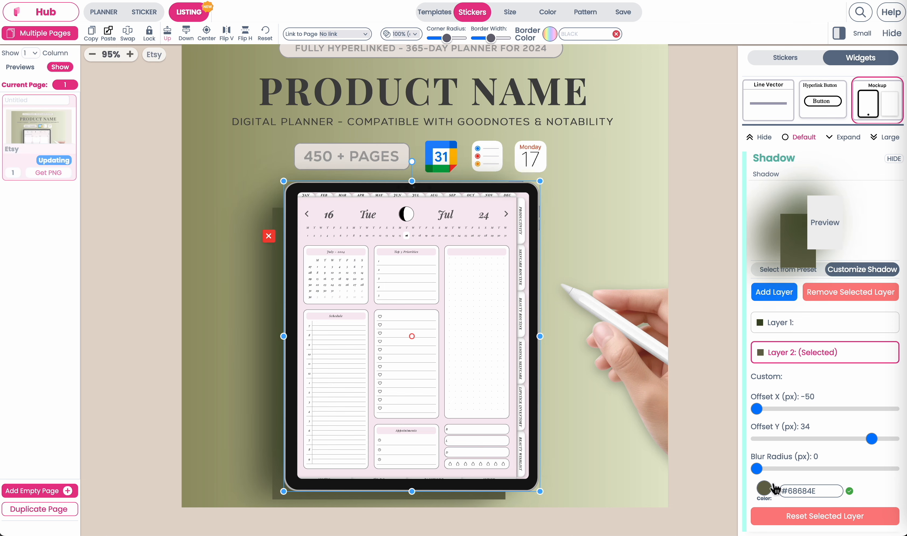
pyautogui.moveTo(761, 472); pyautogui.dragTo(795, 475)
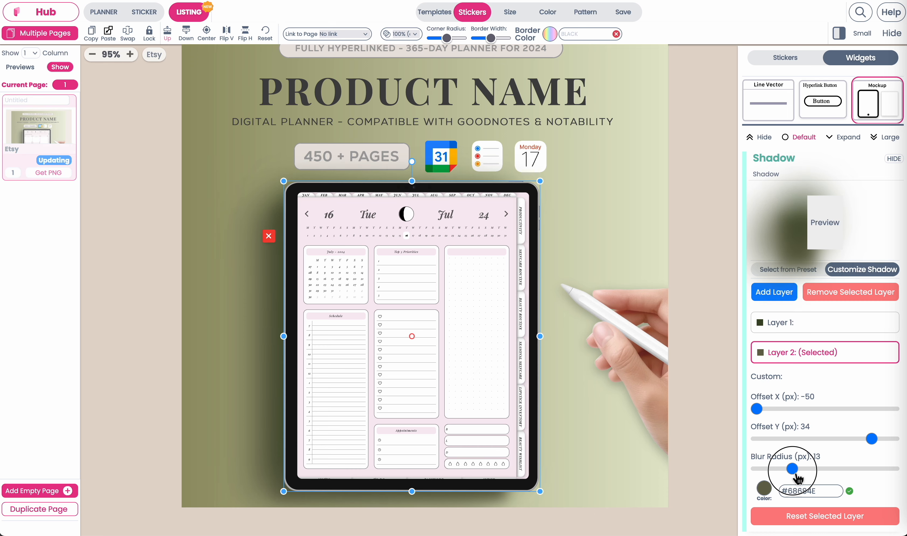
pyautogui.click(618, 473)
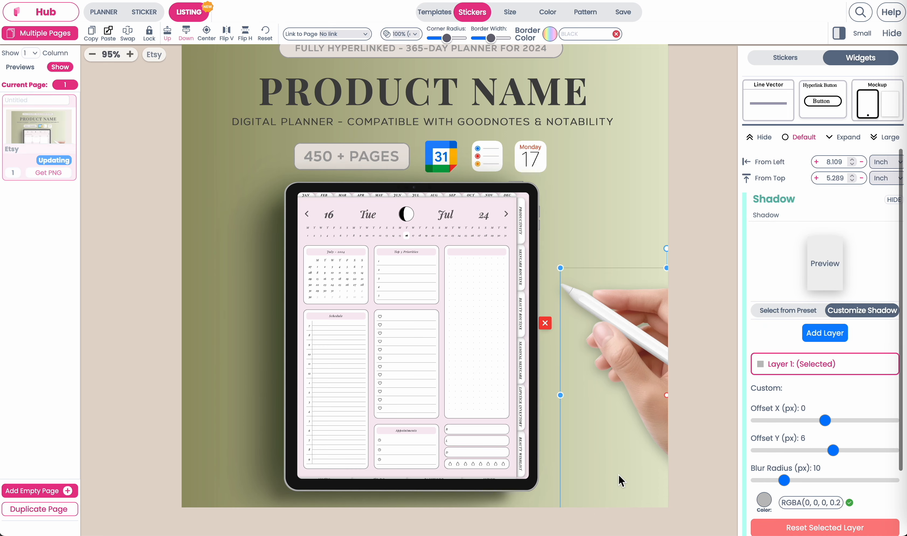
pyautogui.click(667, 179)
# Move the tablet mockup towards the left edge of the listing and paste a duplicate overlapping its right part.
pyautogui.scroll(-1, 470, 382)
pyautogui.hscroll(-1, 470, 382)
pyautogui.click(470, 381)
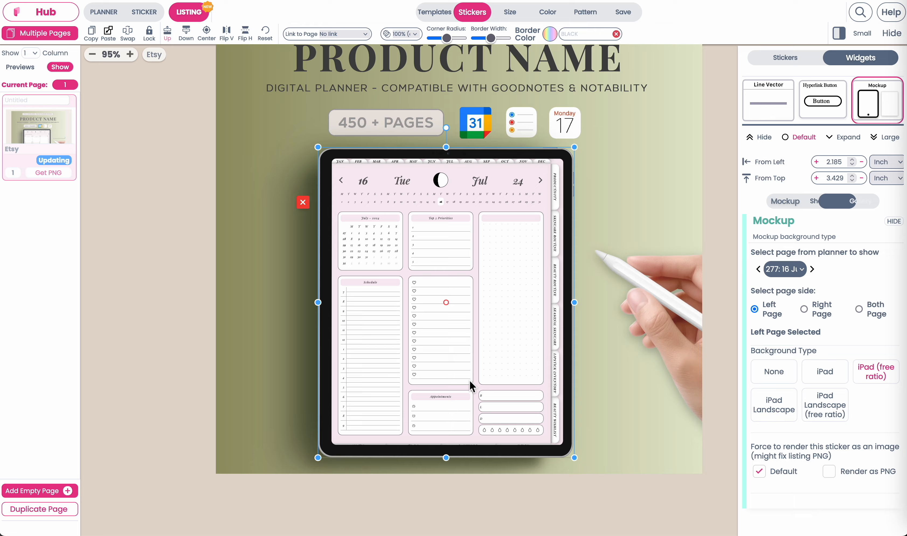
pyautogui.moveTo(470, 381); pyautogui.dragTo(384, 366)
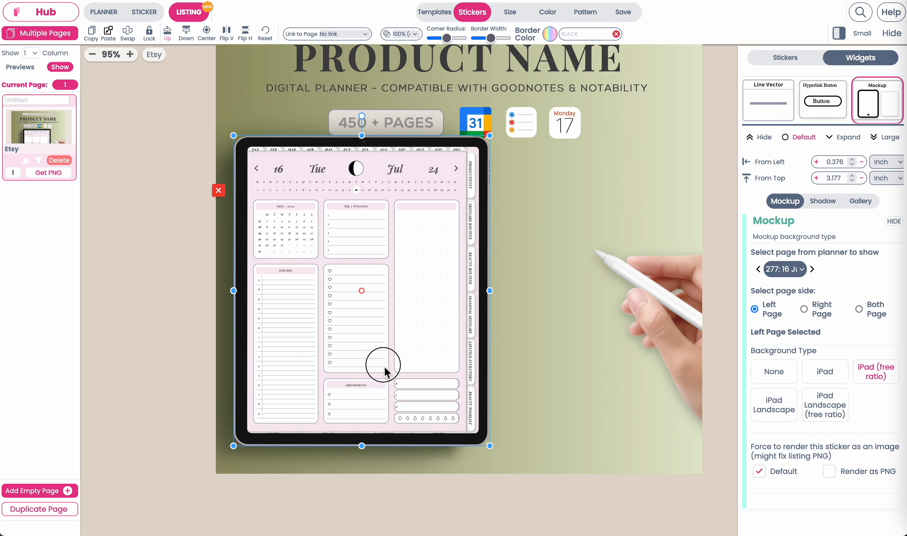
pyautogui.click(115, 40)
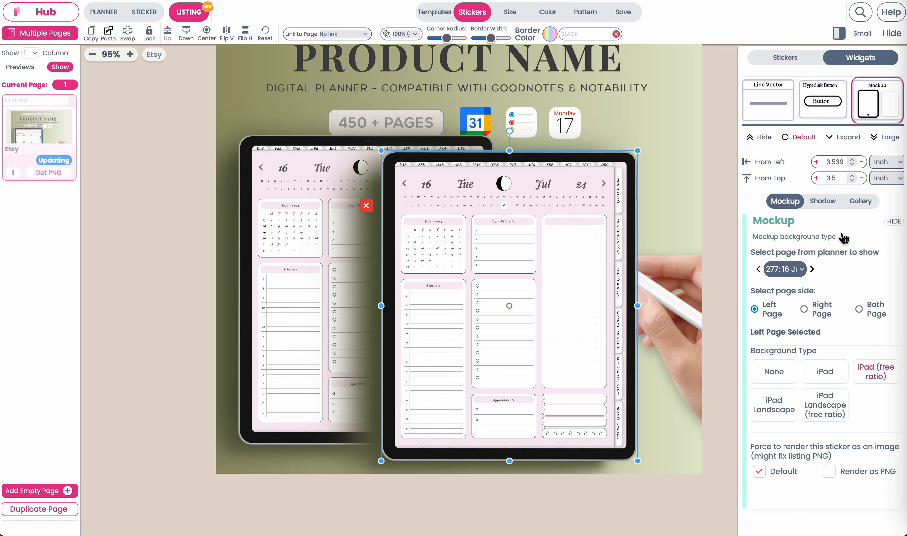
# Remove the duplicate mockup's custom shadow layers and try preset shadows, from Hard Light - Moderate to Soft Light - Elevated.
pyautogui.click(861, 201)
pyautogui.click(824, 201)
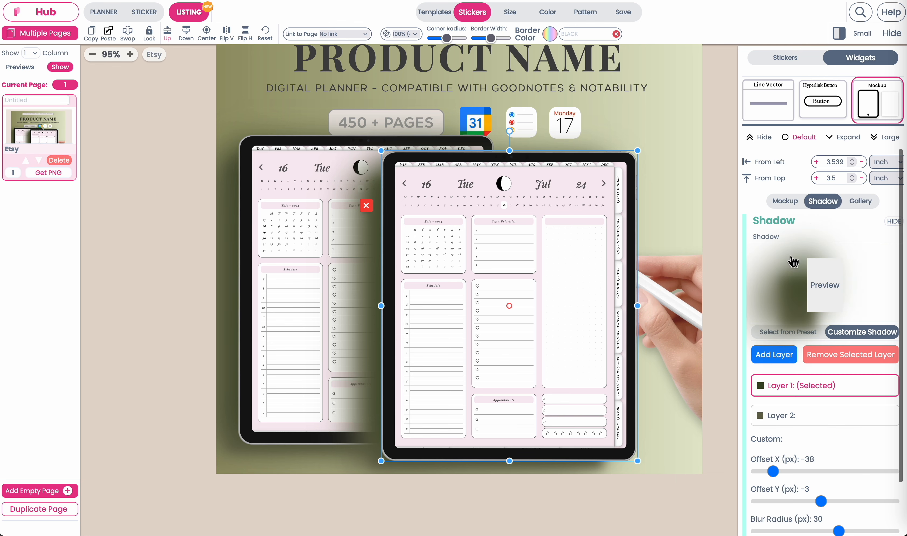
pyautogui.click(834, 363)
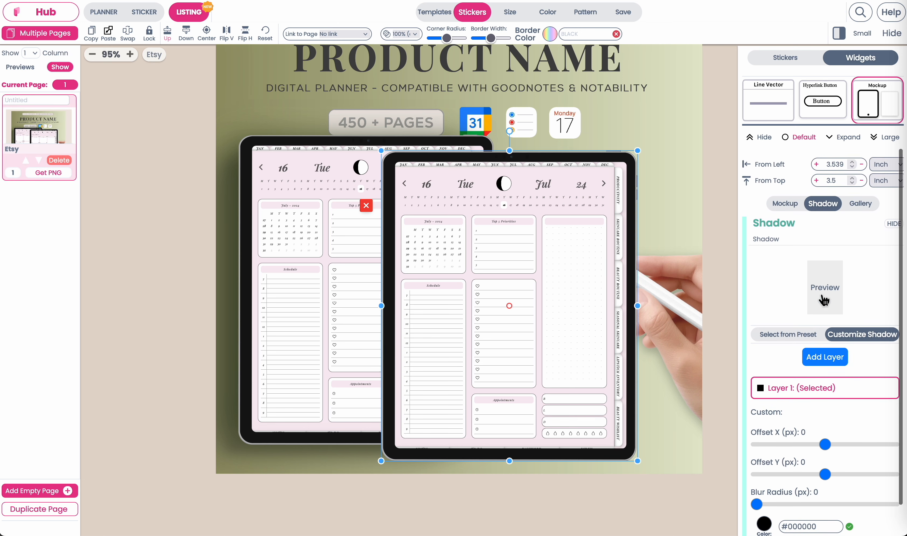
pyautogui.click(780, 335)
pyautogui.click(791, 412)
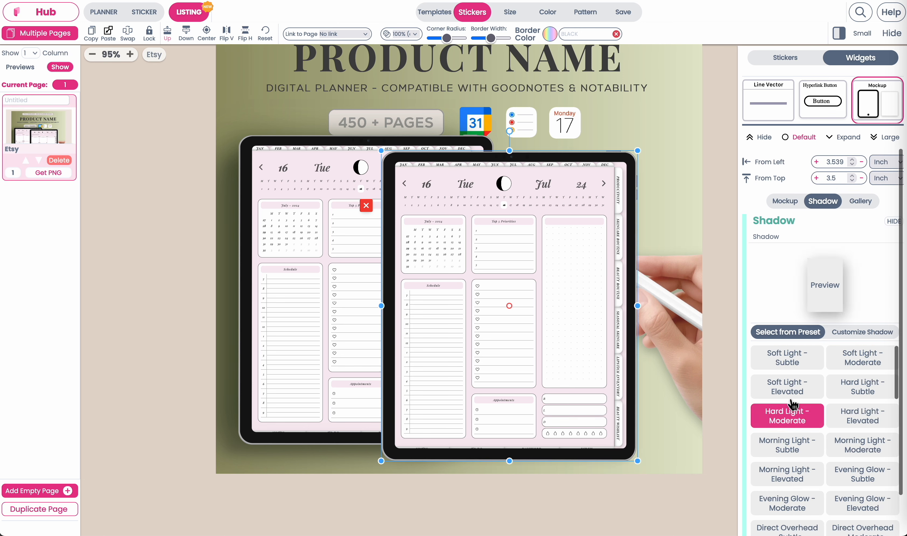
pyautogui.click(792, 387)
# Customise the duplicate mockup's preset shadow with Offset X -50 px and Blur Radius 15 px.
pyautogui.click(868, 335)
pyautogui.scroll(-2, 831, 446)
pyautogui.moveTo(831, 438); pyautogui.dragTo(757, 409)
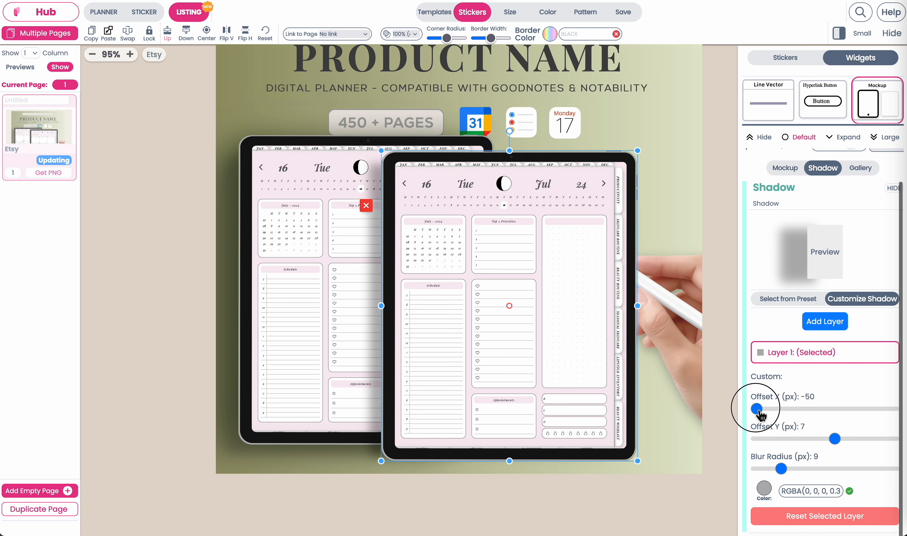
pyautogui.moveTo(781, 469); pyautogui.dragTo(797, 468)
# Try the semi-transparent dark grey #5D5D5D80 as the front mockup's shadow colour and shift that mockup slightly left.
pyautogui.click(764, 490)
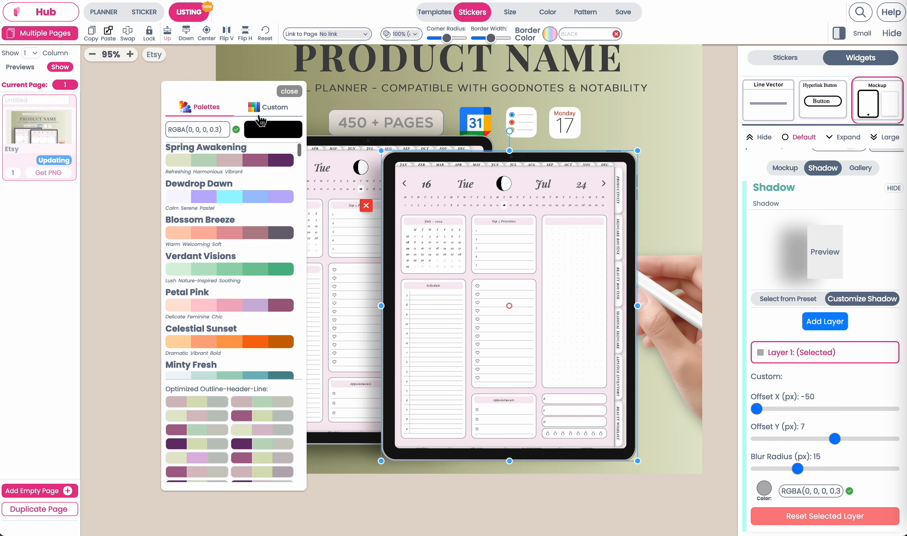
pyautogui.click(268, 107)
pyautogui.click(171, 282)
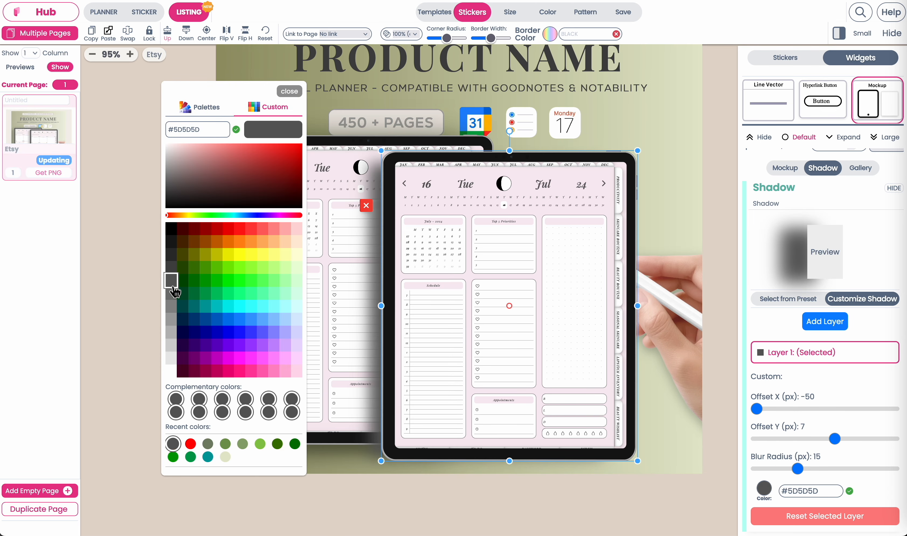
pyautogui.click(289, 90)
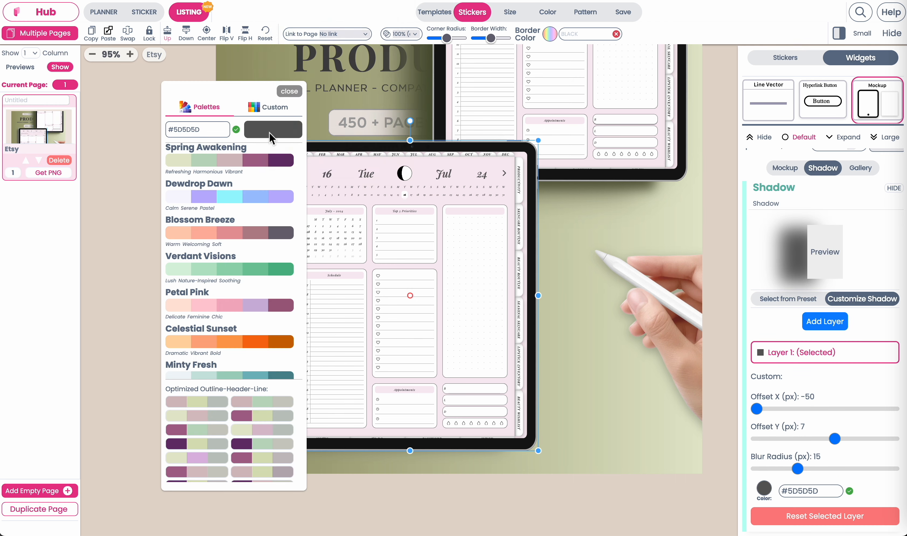
pyautogui.click(289, 92)
pyautogui.moveTo(352, 276); pyautogui.dragTo(332, 276)
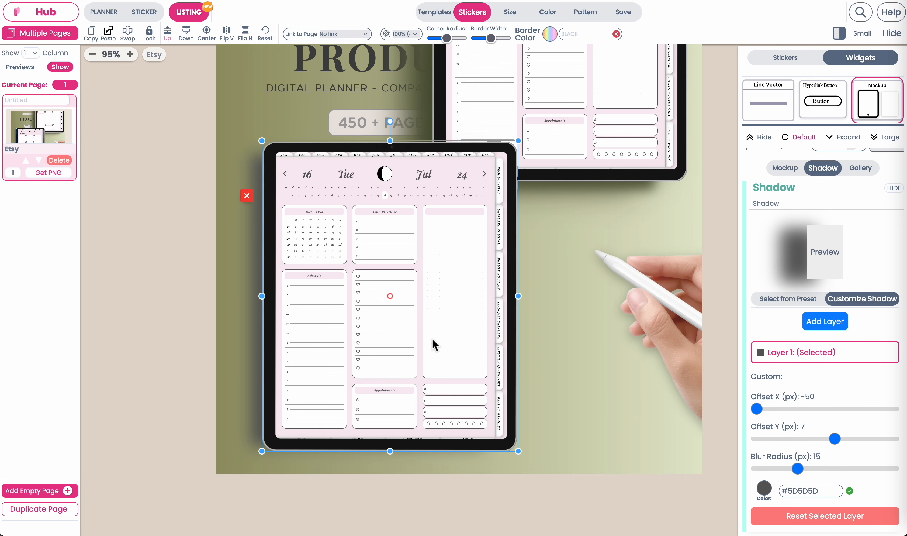
pyautogui.click(831, 491)
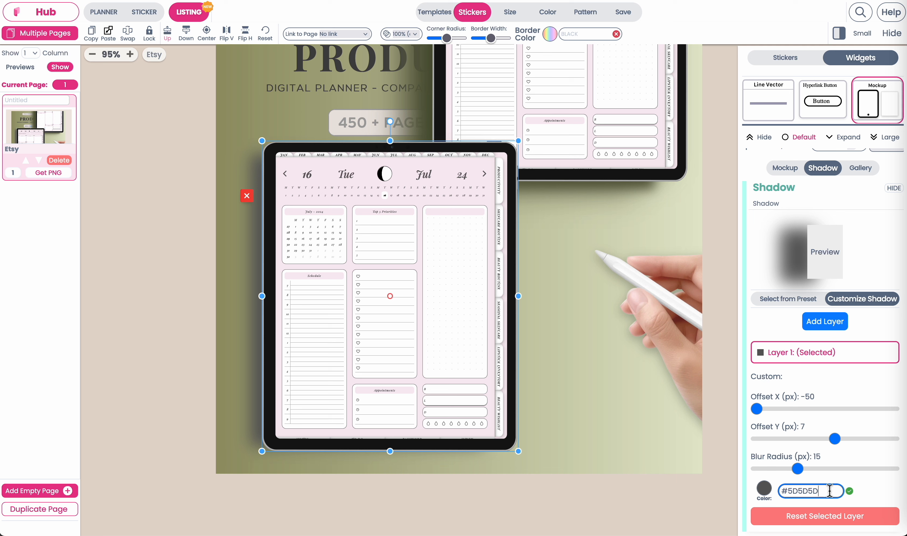
pyautogui.write('80')
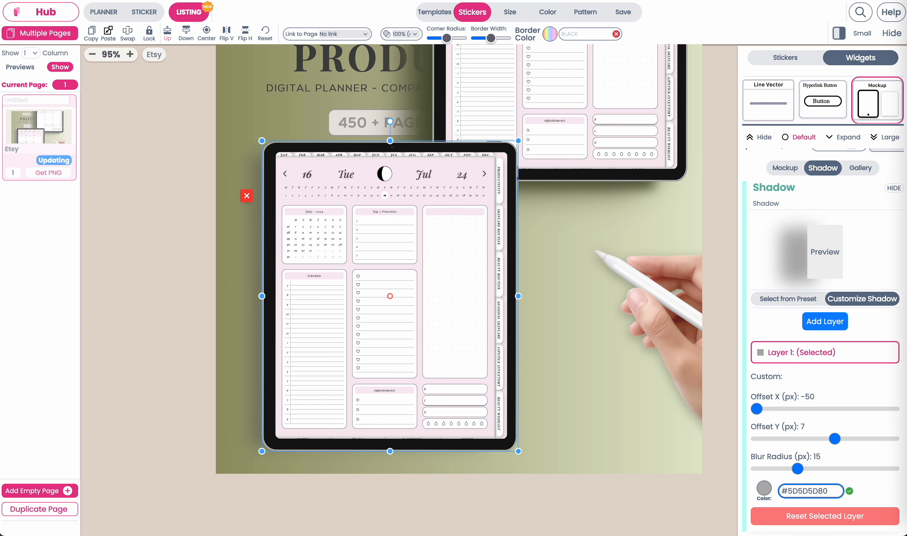
# Change the front mockup's shadow to near-black #171717 and append 70 for transparency, making it #17171770.
pyautogui.click(764, 488)
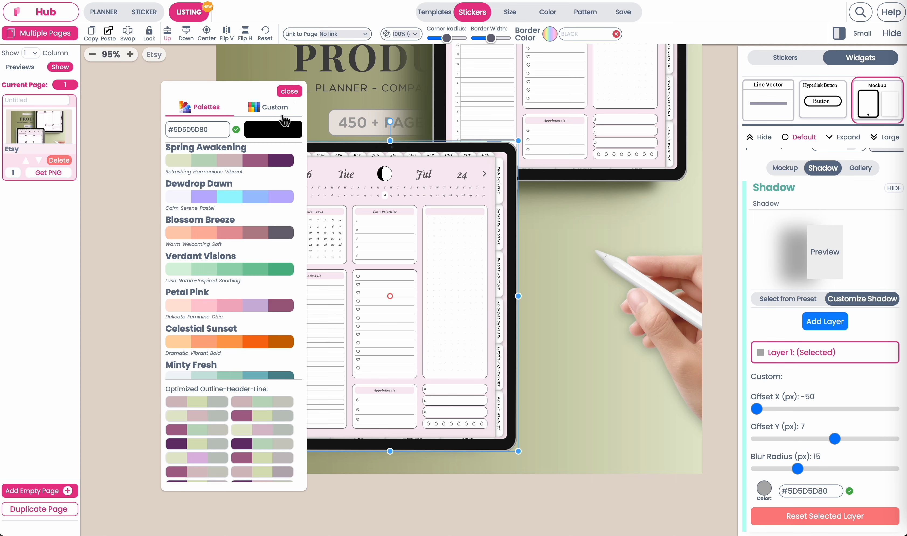
pyautogui.click(268, 108)
pyautogui.click(171, 242)
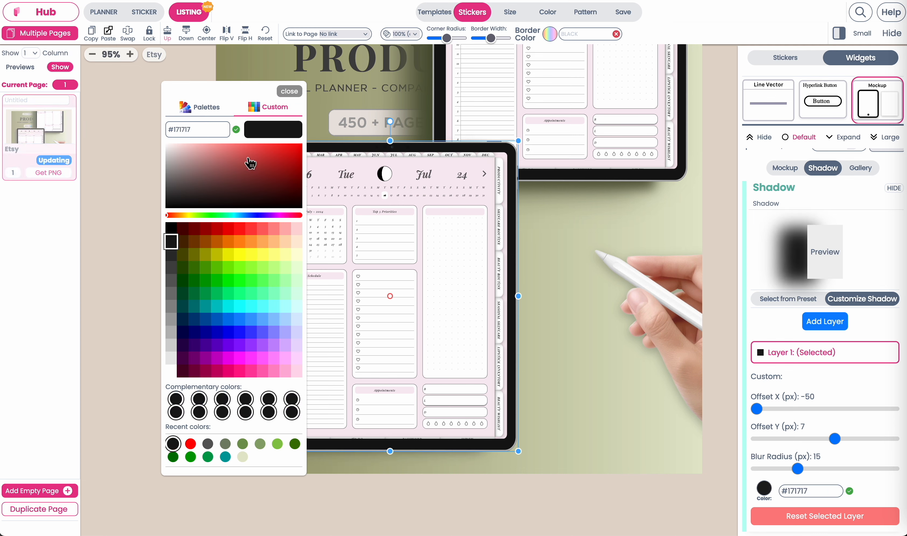
pyautogui.click(289, 93)
pyautogui.click(814, 494)
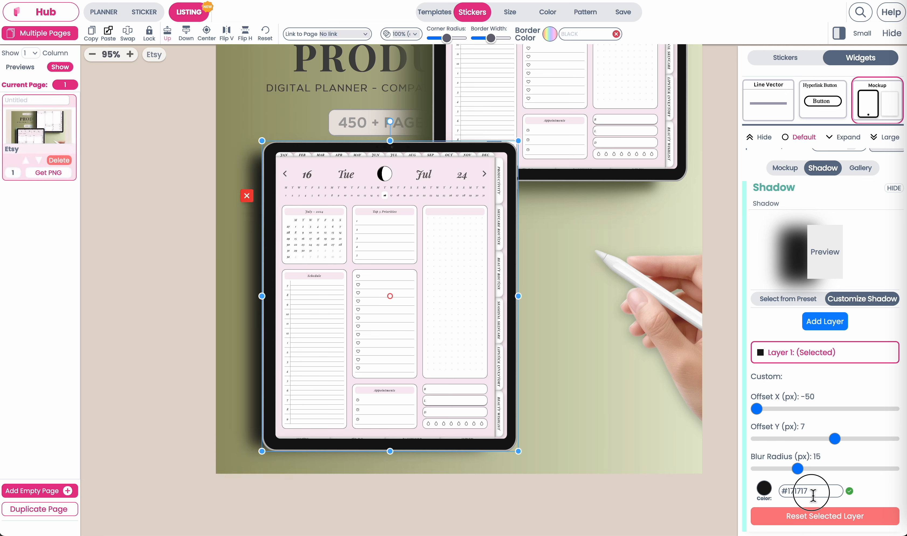
pyautogui.write('70')
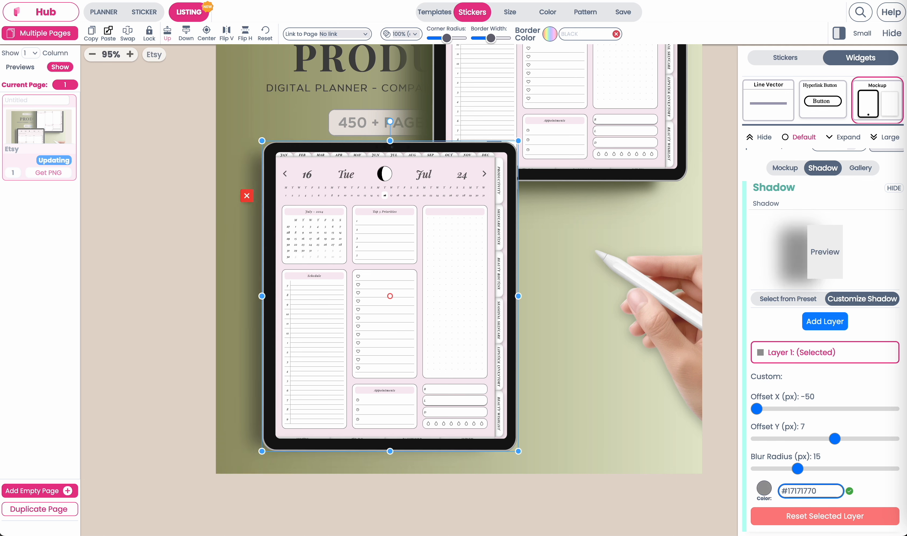
pyautogui.click(605, 421)
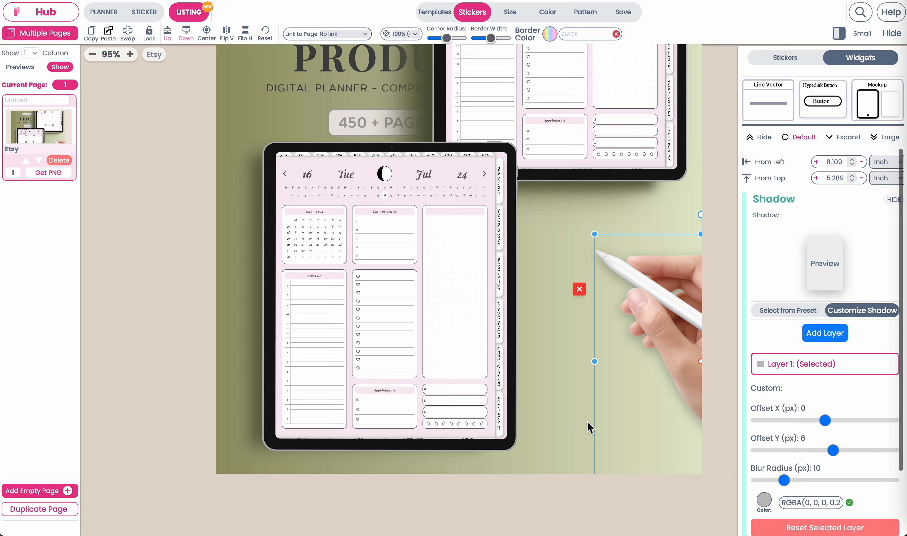
# Centre the front mockup beneath the page-count badge and app icons, and move the green-shadow mockup to the listing's upper-right corner.
pyautogui.click(342, 324)
pyautogui.moveTo(360, 290); pyautogui.dragTo(380, 296)
pyautogui.click(562, 303)
pyautogui.scroll(2, 562, 303)
pyautogui.hscroll(-1, 561, 304)
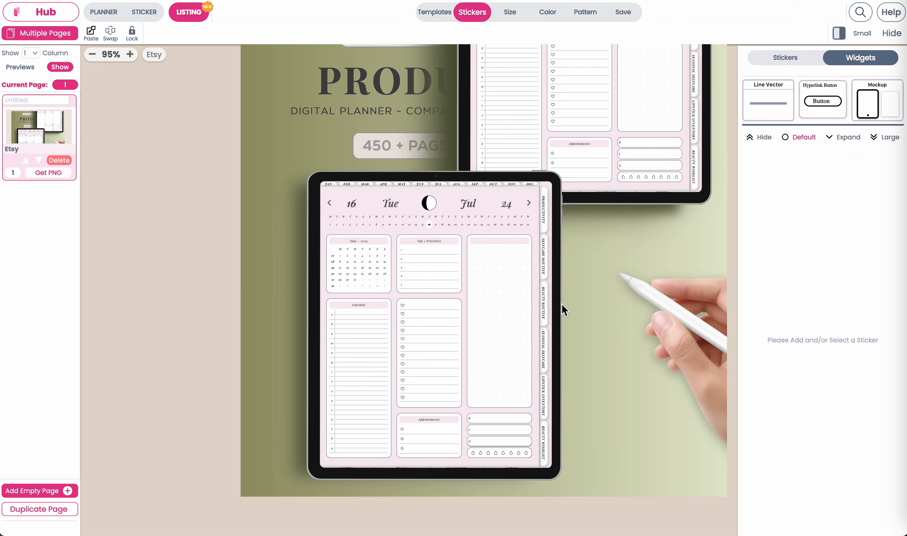
pyautogui.click(529, 198)
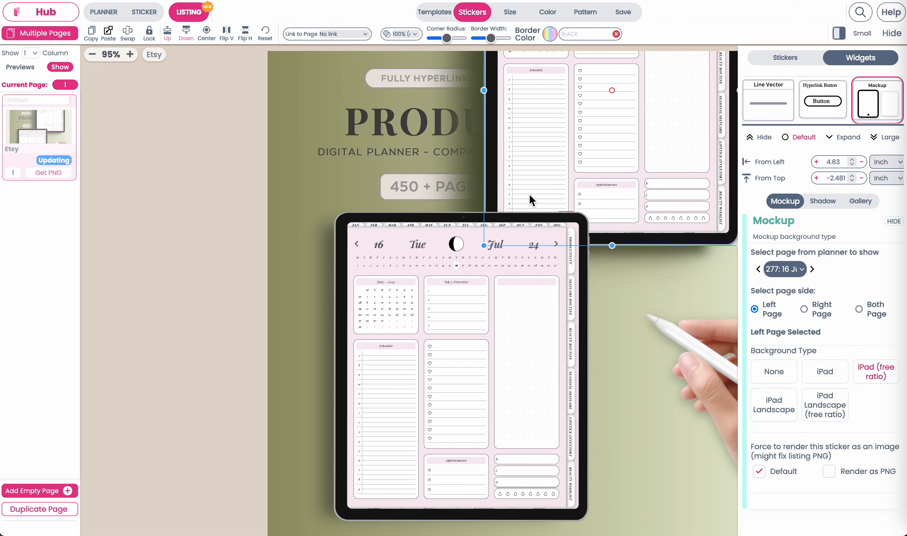
pyautogui.moveTo(528, 194); pyautogui.dragTo(697, 91)
pyautogui.moveTo(492, 313); pyautogui.dragTo(527, 314)
pyautogui.scroll(-1, 526, 314)
pyautogui.hscroll(1, 527, 314)
pyautogui.click(629, 427)
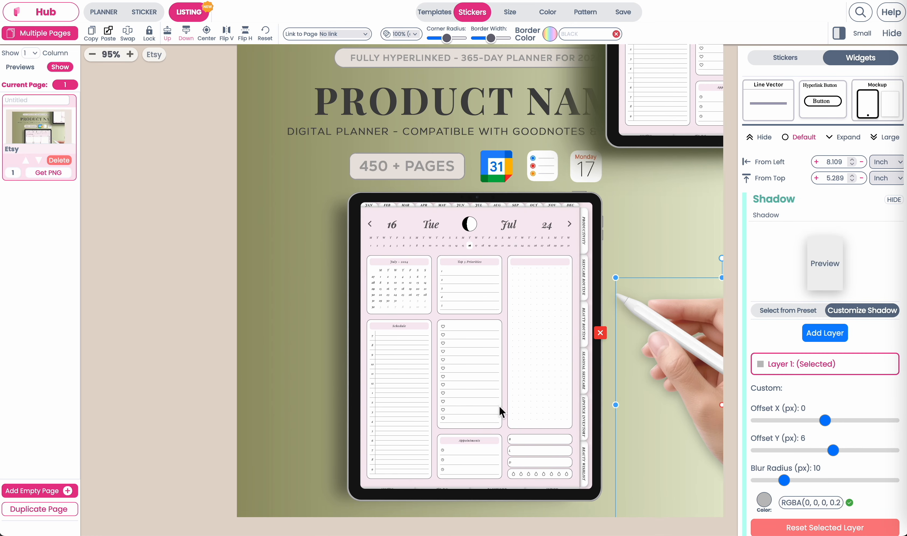
# Swap the two mockups to compare shadows, with the green-shadow one in the centre and the other in the upper-left corner.
pyautogui.click(498, 344)
pyautogui.moveTo(546, 401); pyautogui.dragTo(429, 1)
pyautogui.moveTo(675, 72); pyautogui.dragTo(408, 447)
pyautogui.click(635, 491)
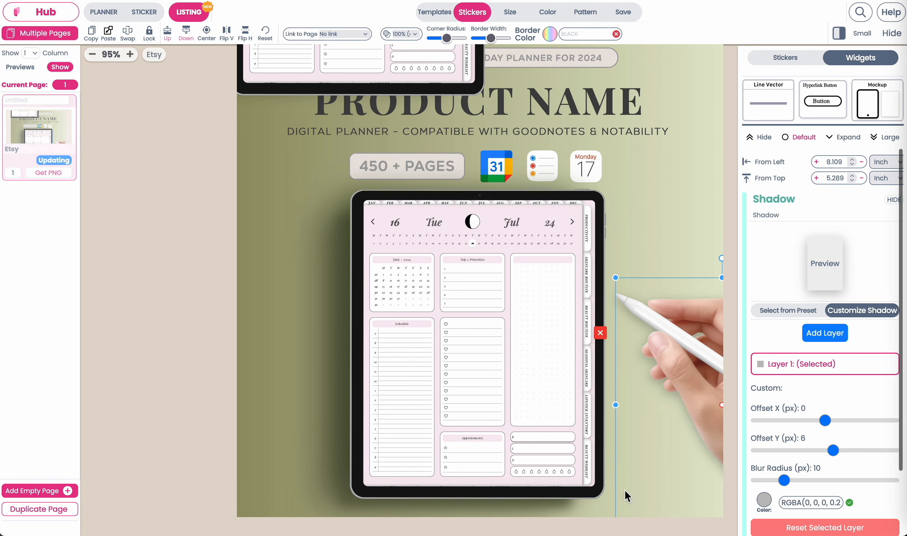
pyautogui.hscroll(1, 626, 495)
pyautogui.scroll(-1, 627, 495)
pyautogui.click(652, 115)
pyautogui.scroll(-2, 500, 267)
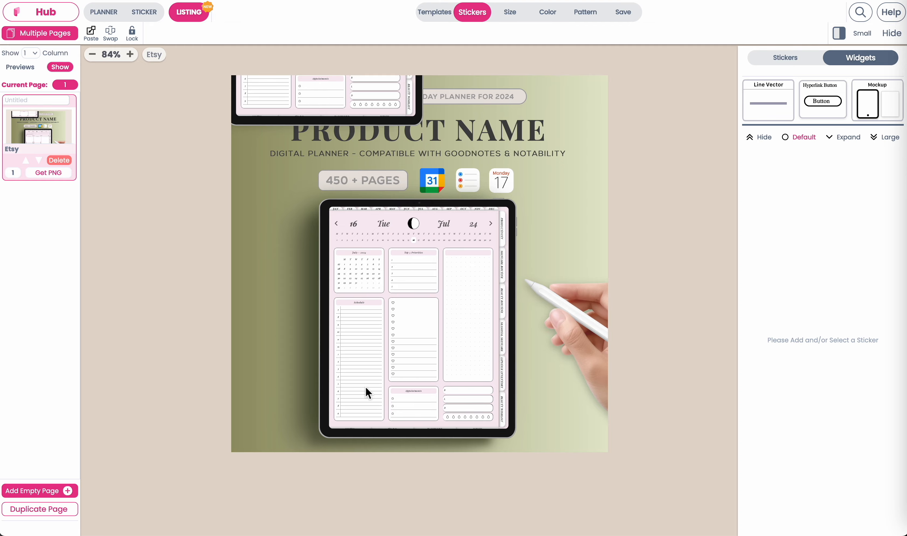
# Return the black-shadow mockup to the listing's centre and place the green-shadow mockup partly behind it on the right.
pyautogui.moveTo(448, 301); pyautogui.dragTo(652, 74)
pyautogui.moveTo(334, 104); pyautogui.dragTo(442, 479)
pyautogui.click(546, 455)
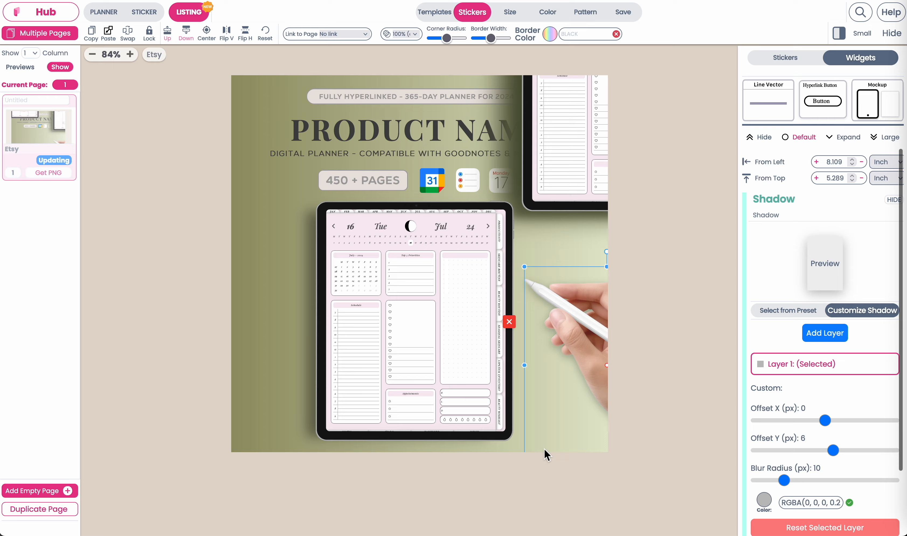
pyautogui.click(580, 120)
pyautogui.moveTo(579, 120); pyautogui.dragTo(454, 368)
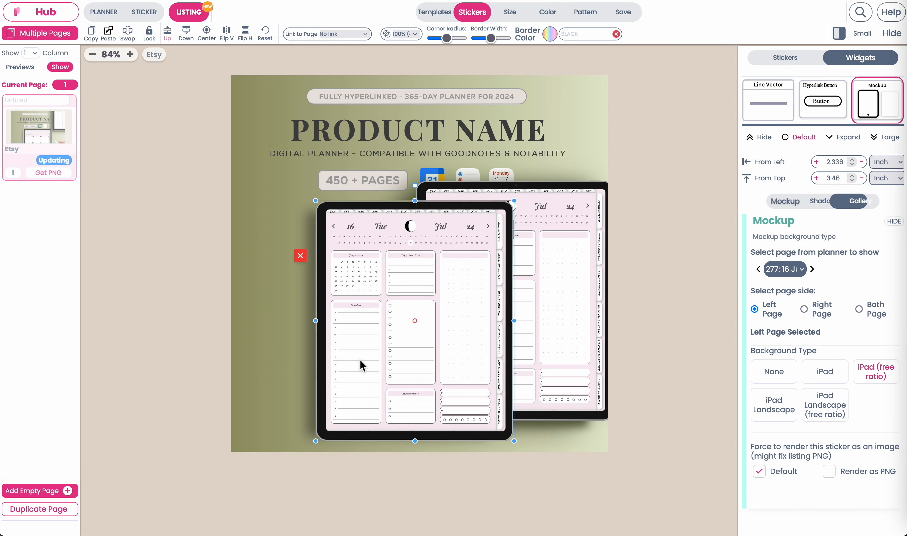
# Move the black-shadow mockup off the listing canvas, centre the green-shadow mockup beneath the badge and enlarge it past the listing's lower edge.
pyautogui.moveTo(362, 367); pyautogui.dragTo(296, 26)
pyautogui.moveTo(509, 271); pyautogui.dragTo(386, 289)
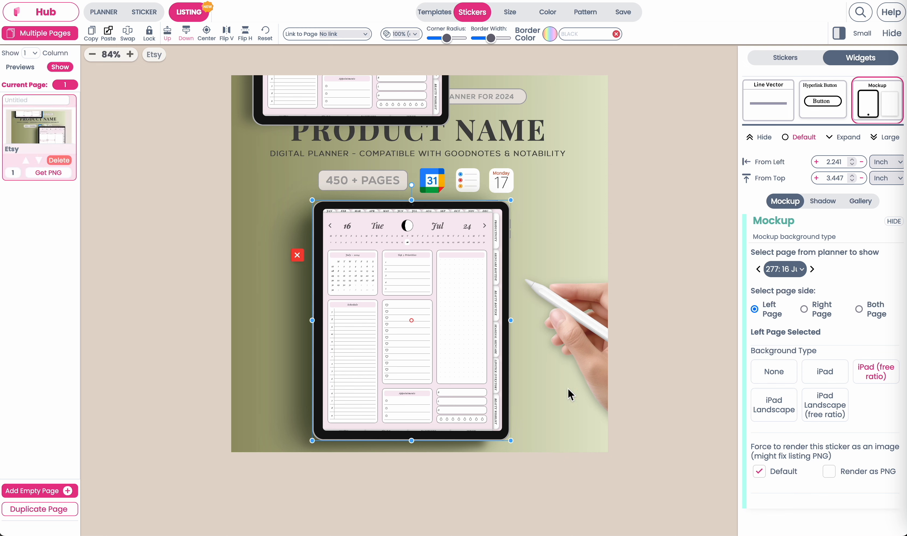
pyautogui.moveTo(411, 112); pyautogui.dragTo(732, 142)
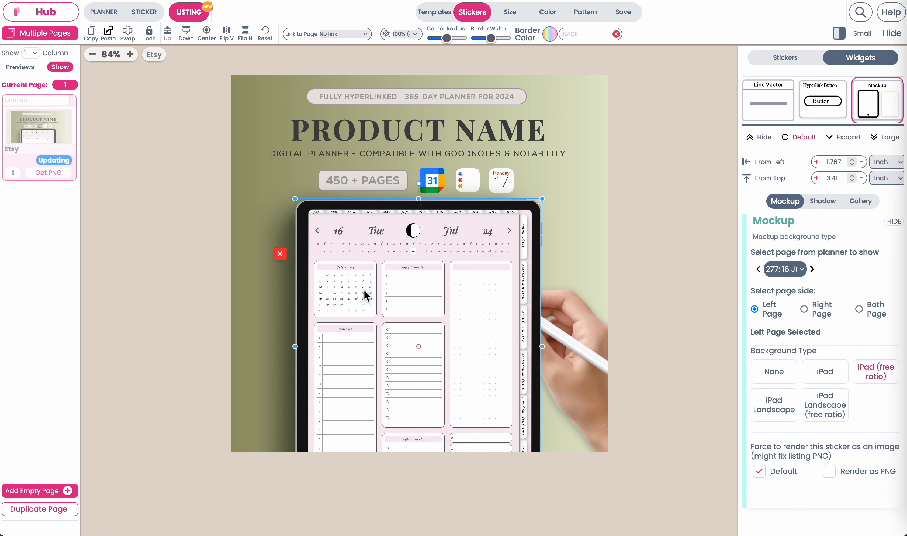
pyautogui.moveTo(410, 266); pyautogui.dragTo(419, 265)
# Bring the light-skinned hand with the pencil in front of the mockup and position it over the planner page as if writing.
pyautogui.click(562, 346)
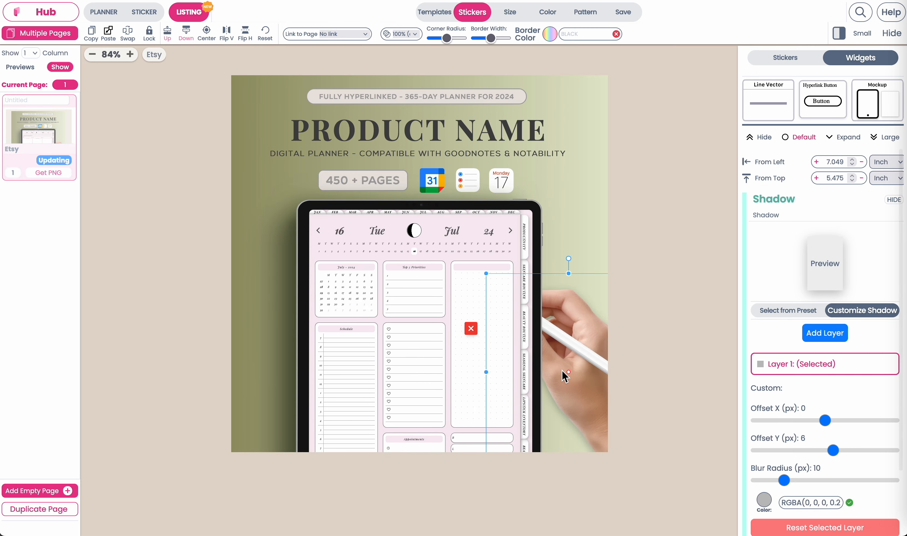
pyautogui.moveTo(561, 341); pyautogui.dragTo(547, 296)
pyautogui.click(333, 186)
pyautogui.click(355, 127)
pyautogui.click(571, 243)
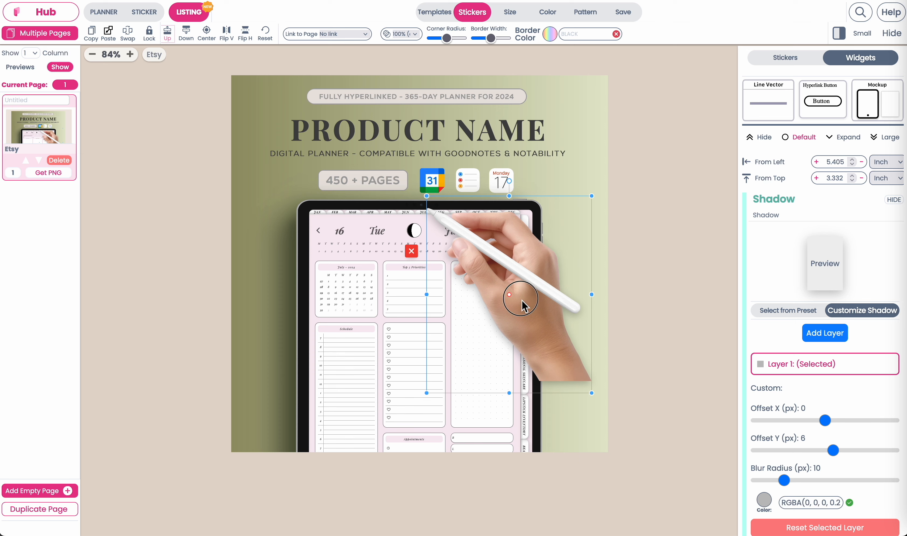
pyautogui.moveTo(522, 300); pyautogui.dragTo(529, 329)
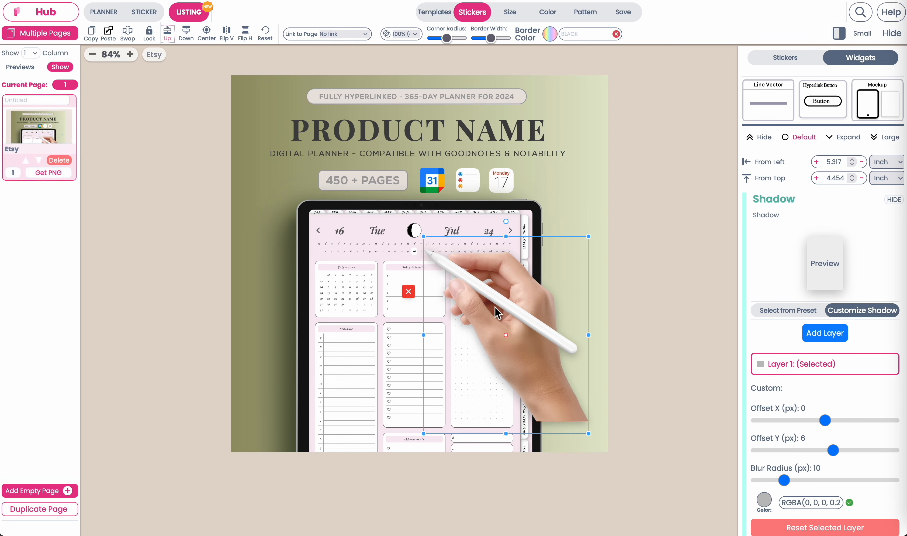
# Add the white stylus from the Mockup Elements stickers, enlarge it and place it across the 450 + PAGES badge.
pyautogui.click(800, 62)
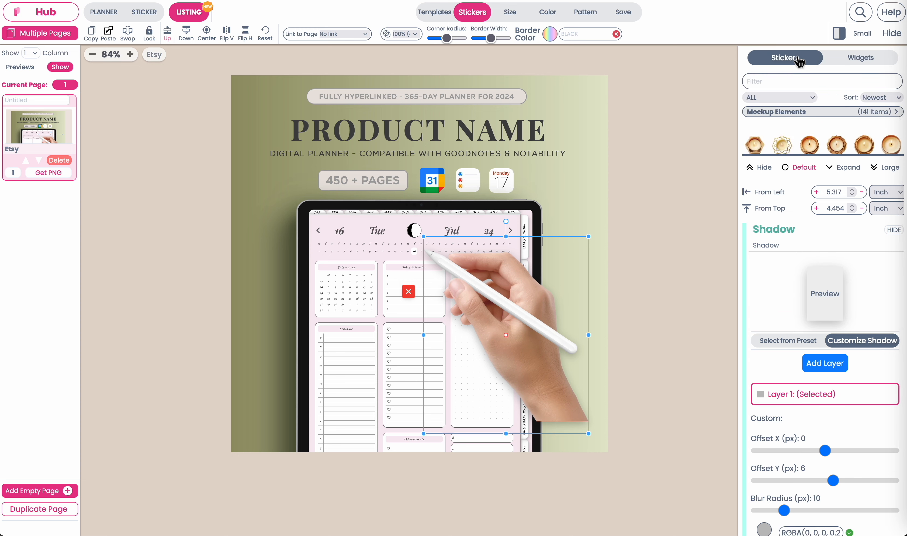
pyautogui.click(892, 168)
pyautogui.click(896, 112)
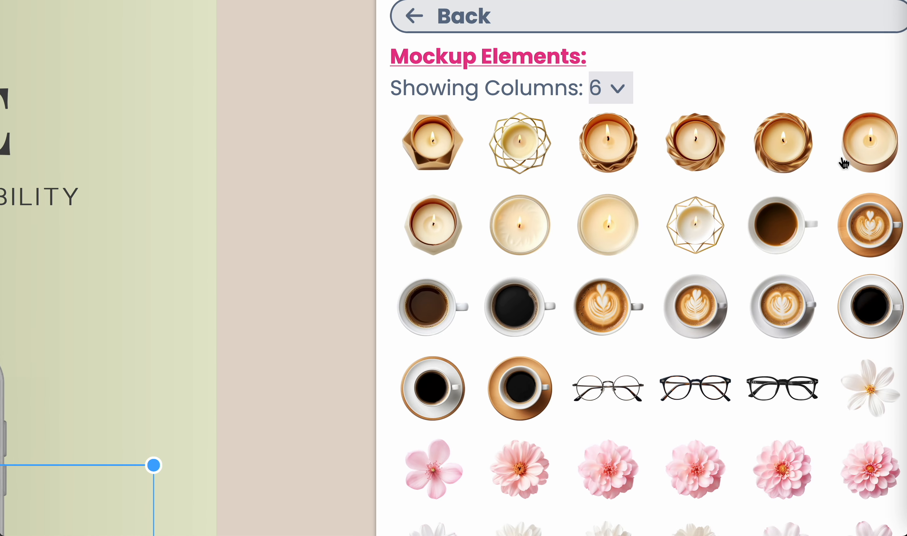
pyautogui.scroll(-3, 883, 157)
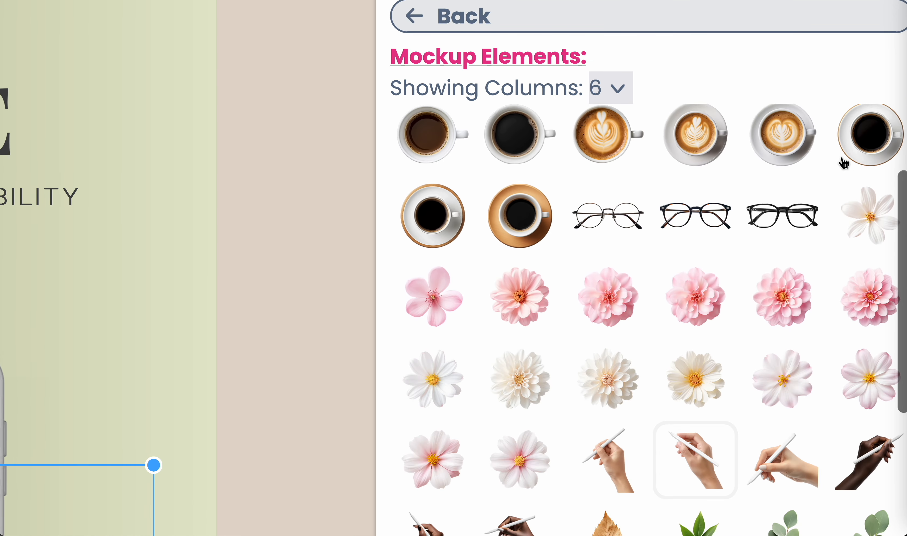
pyautogui.scroll(-15, 845, 162)
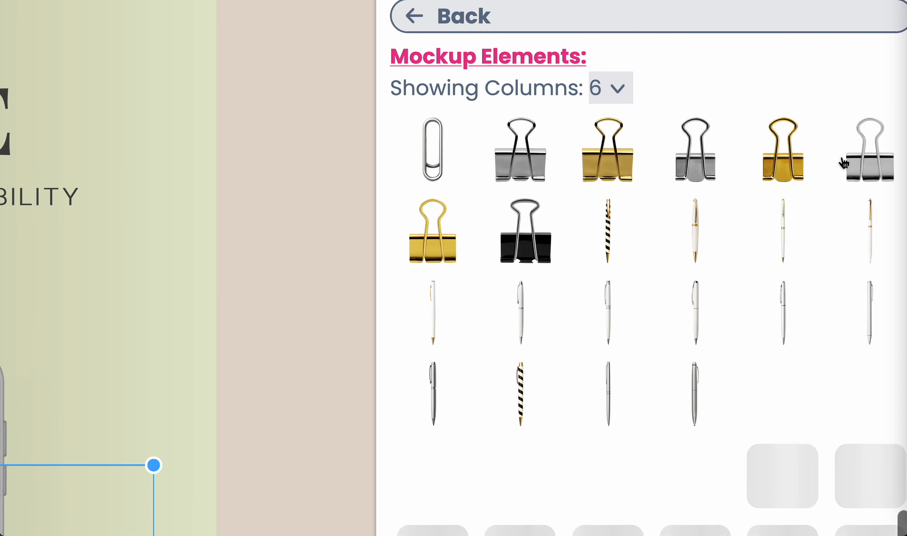
pyautogui.scroll(-15, 844, 162)
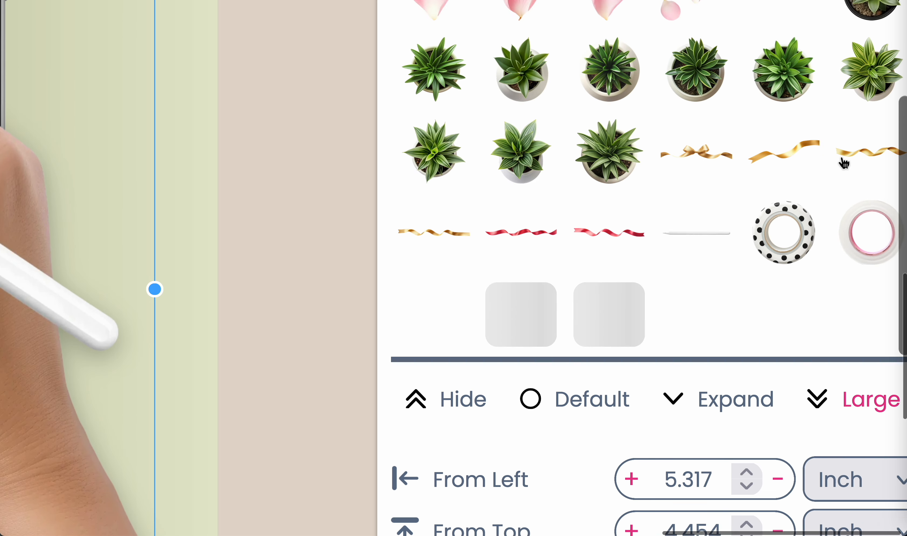
pyautogui.scroll(-1, 844, 162)
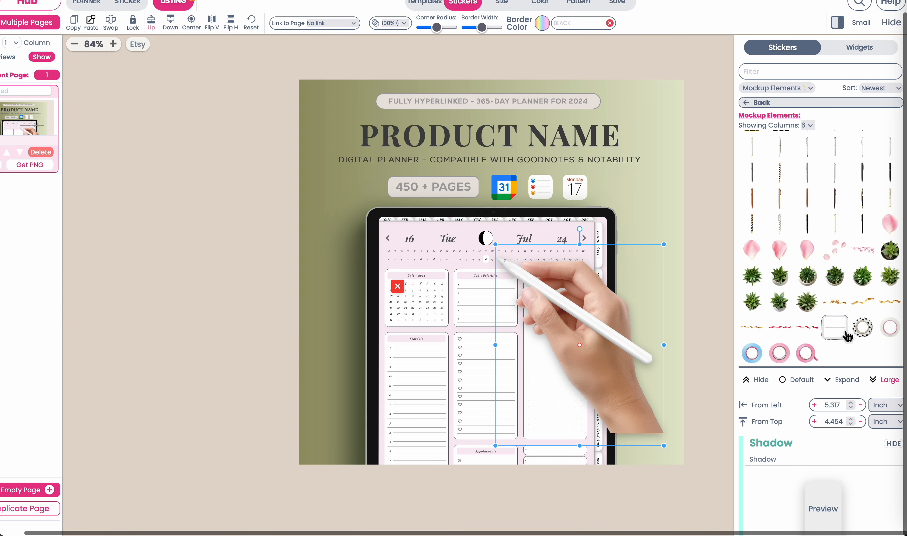
pyautogui.click(835, 327)
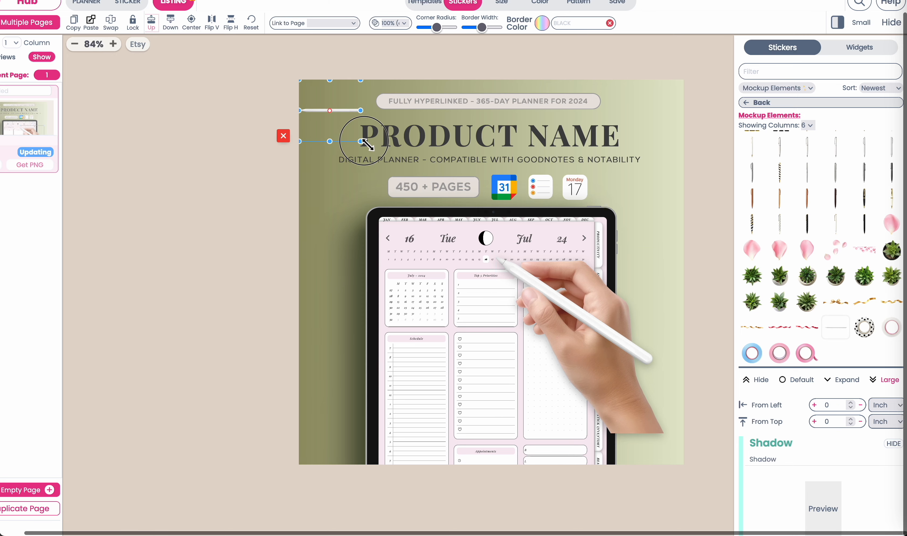
pyautogui.moveTo(591, 196); pyautogui.dragTo(523, 176)
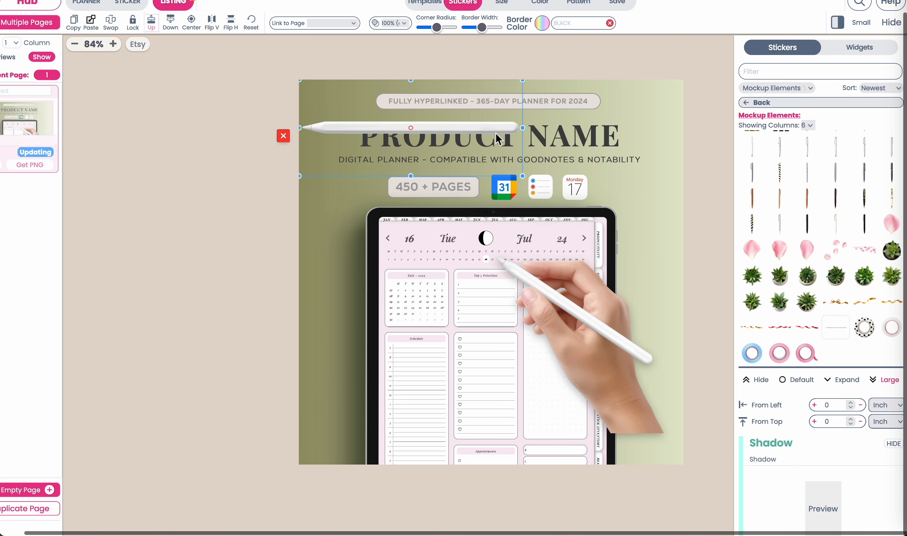
pyautogui.moveTo(504, 141); pyautogui.dragTo(548, 199)
# Add the dark-skinned hand holding a pencil from the Mockup Elements, enlarge it and place it over the planner page beside the other hand.
pyautogui.scroll(-10, 833, 258)
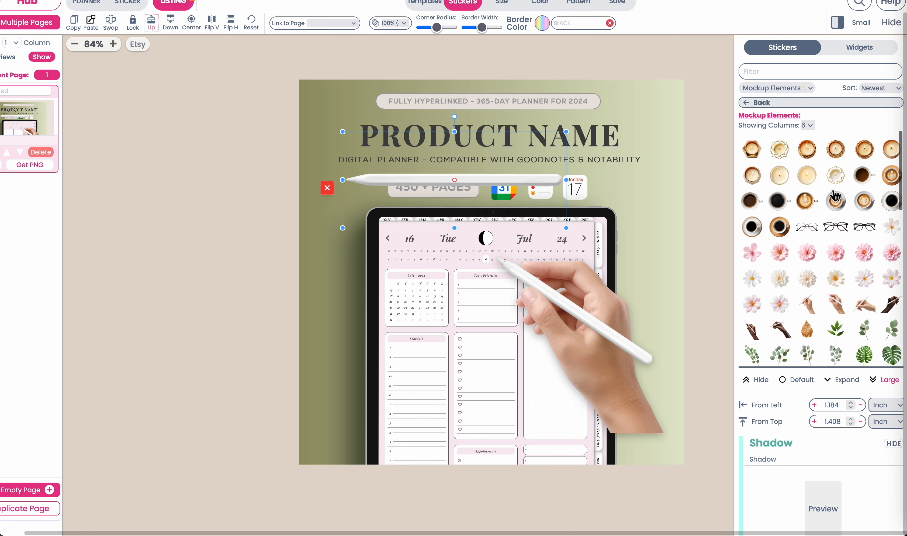
pyautogui.scroll(-2, 834, 321)
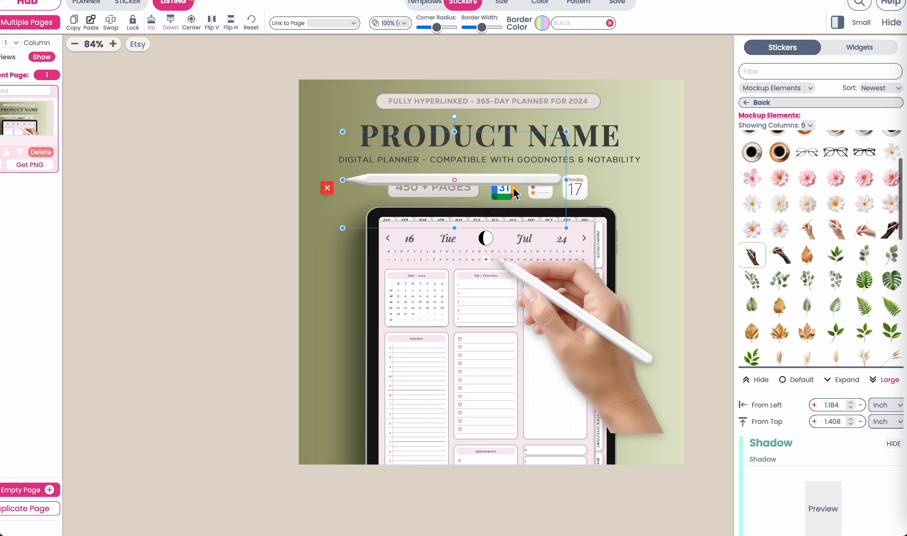
pyautogui.moveTo(362, 144); pyautogui.dragTo(516, 289)
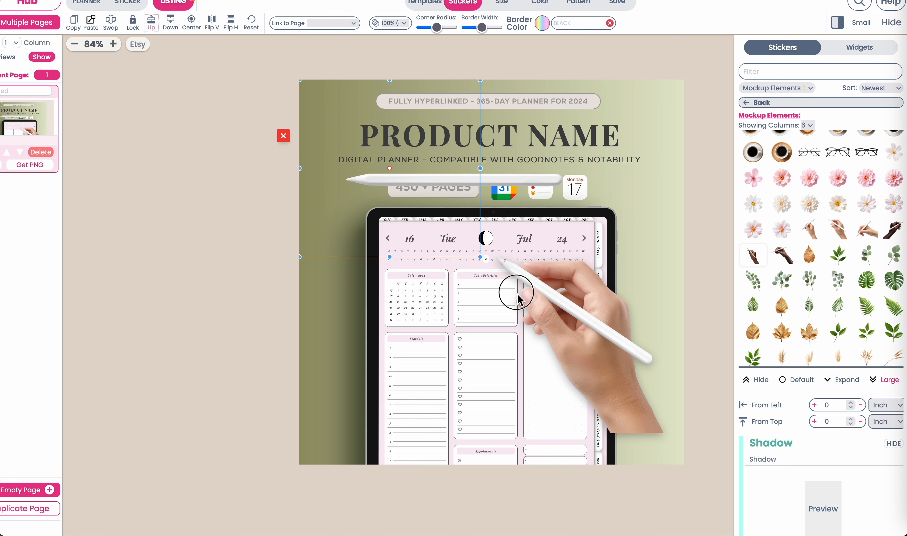
pyautogui.moveTo(392, 144); pyautogui.dragTo(489, 393)
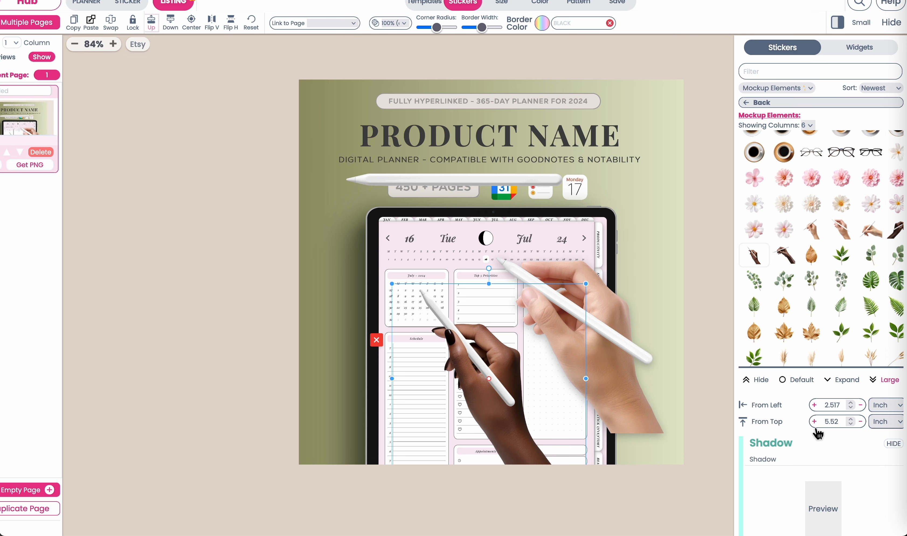
pyautogui.click(794, 381)
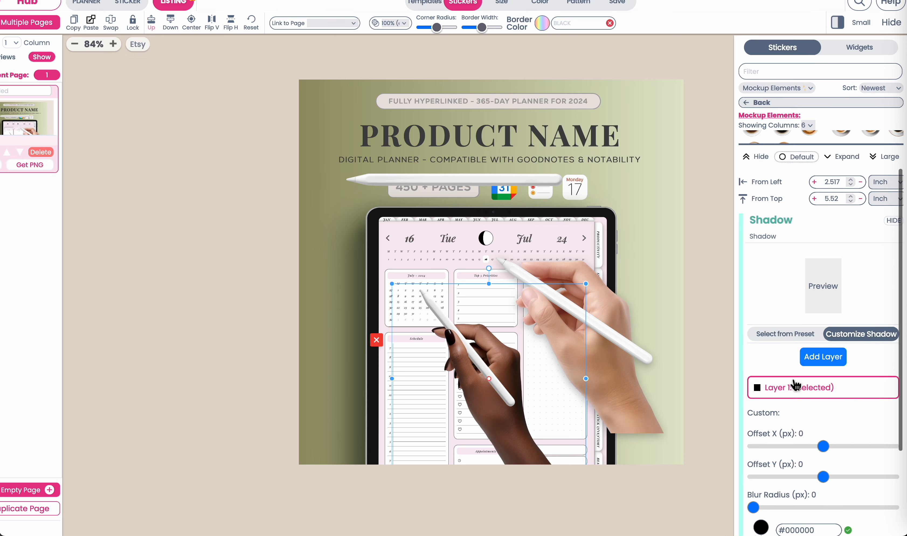
pyautogui.moveTo(501, 383); pyautogui.dragTo(496, 348)
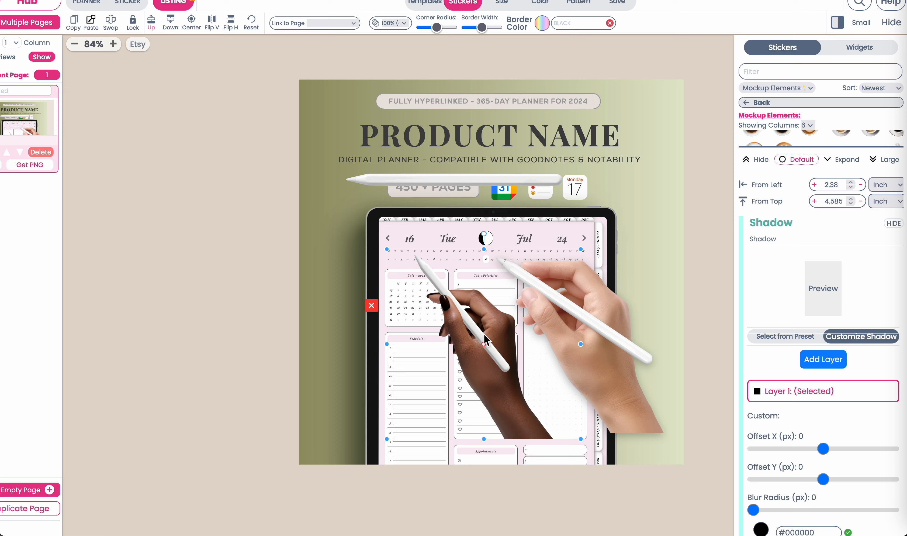
# Compare the Soft Light, Hard Light and Morning Light shadow presets on the dark-skinned hand, apply Hard Light - Moderate and shift the hand slightly.
pyautogui.click(783, 345)
pyautogui.click(791, 371)
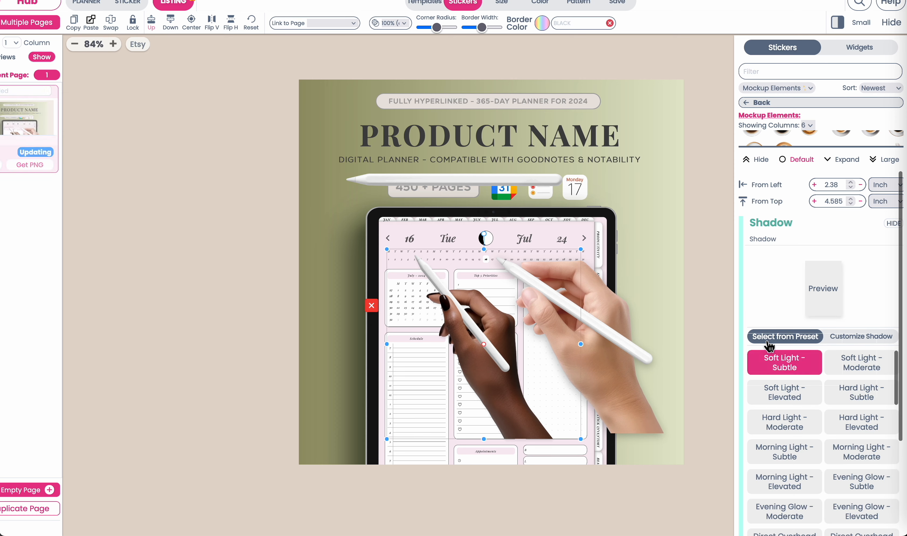
pyautogui.click(853, 371)
pyautogui.click(787, 393)
pyautogui.click(792, 423)
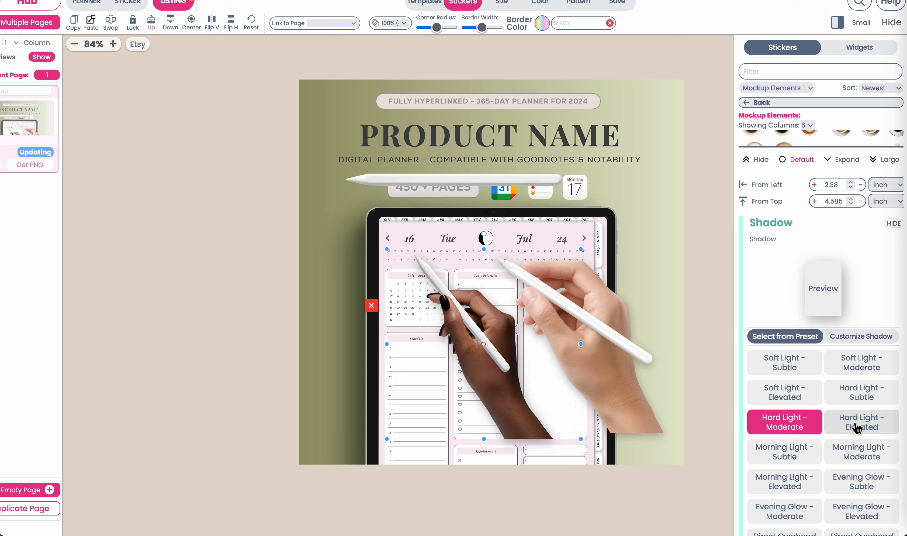
pyautogui.click(857, 424)
pyautogui.click(785, 456)
pyautogui.click(786, 427)
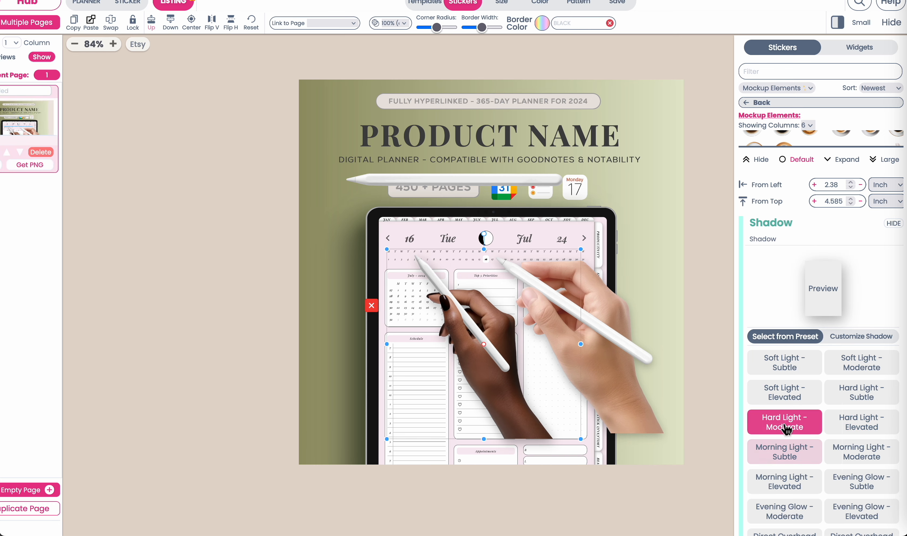
pyautogui.scroll(-3, 834, 524)
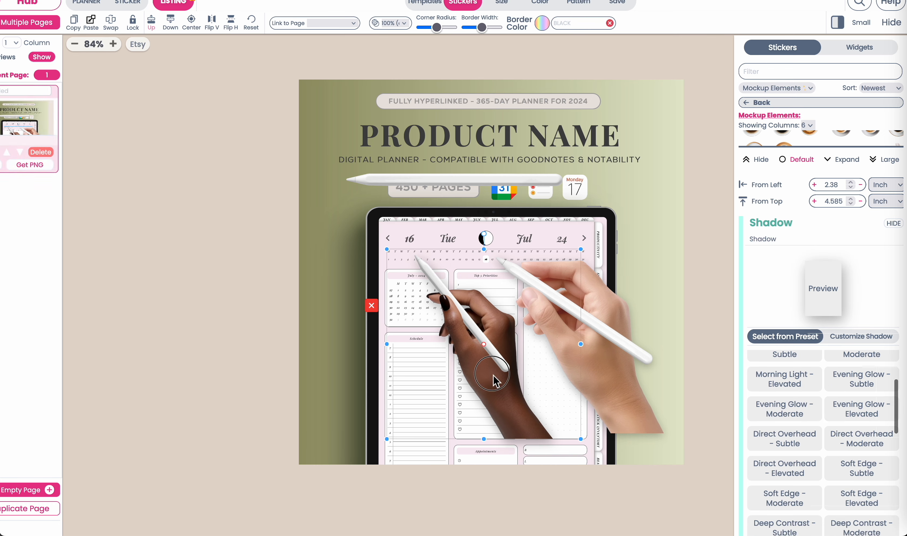
pyautogui.moveTo(492, 379); pyautogui.dragTo(470, 369)
# Try custom shadow colours on the dark-skinned hand, first green #69A587 and finally grey-green #8E9C95.
pyautogui.click(863, 337)
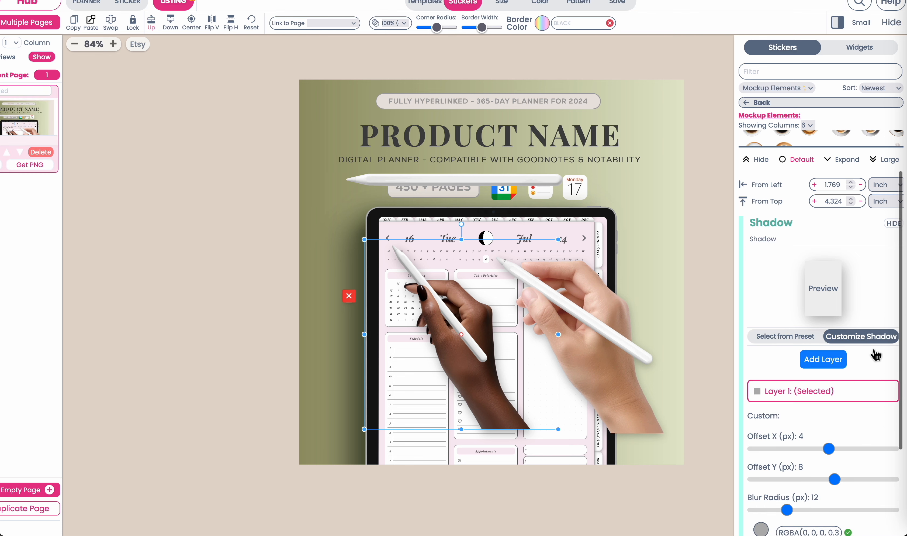
pyautogui.scroll(-3, 866, 383)
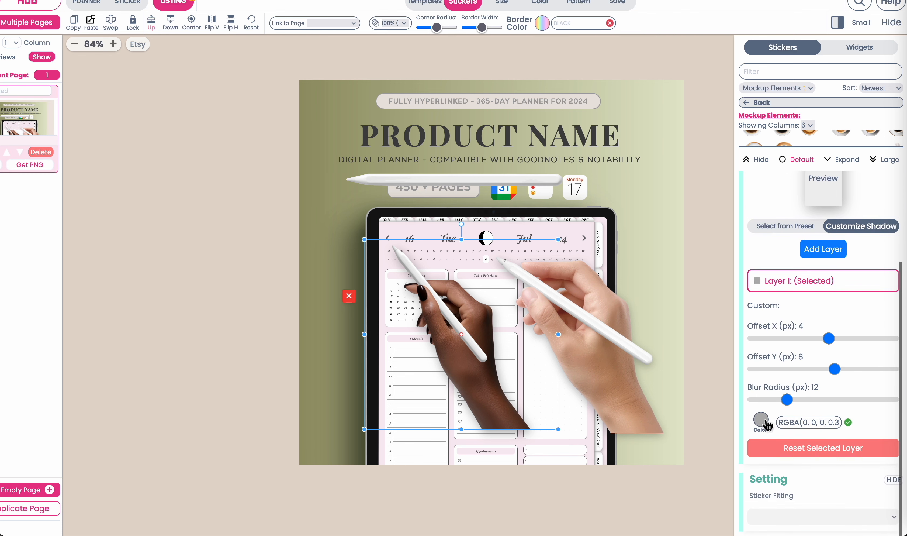
pyautogui.click(762, 421)
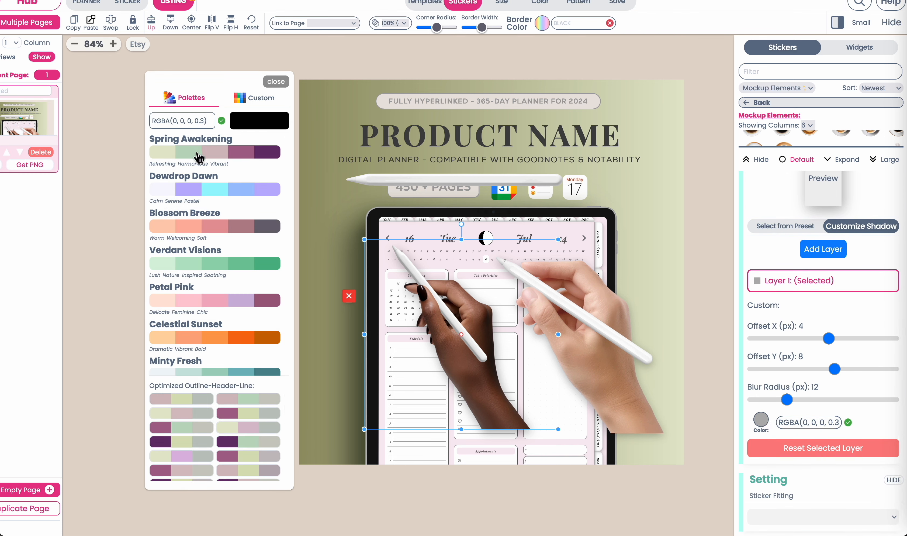
pyautogui.click(254, 97)
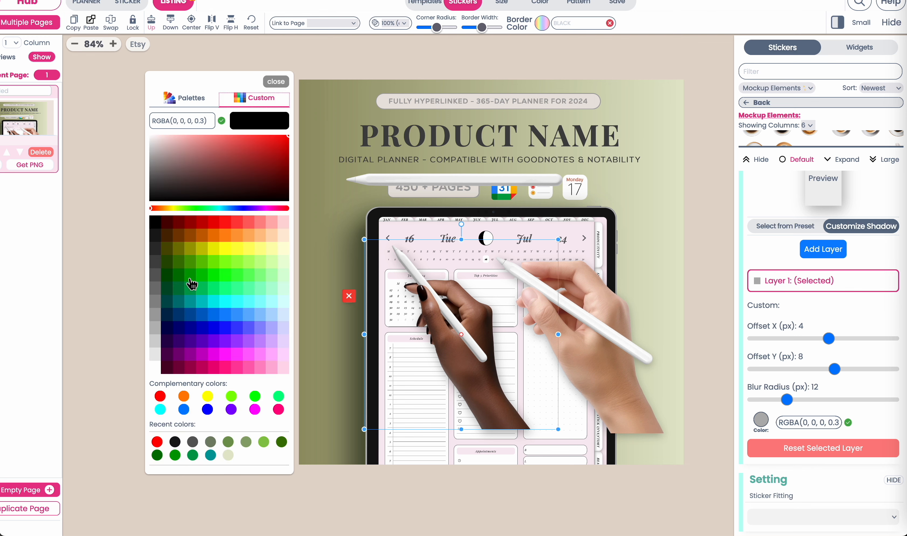
pyautogui.click(173, 294)
pyautogui.click(175, 183)
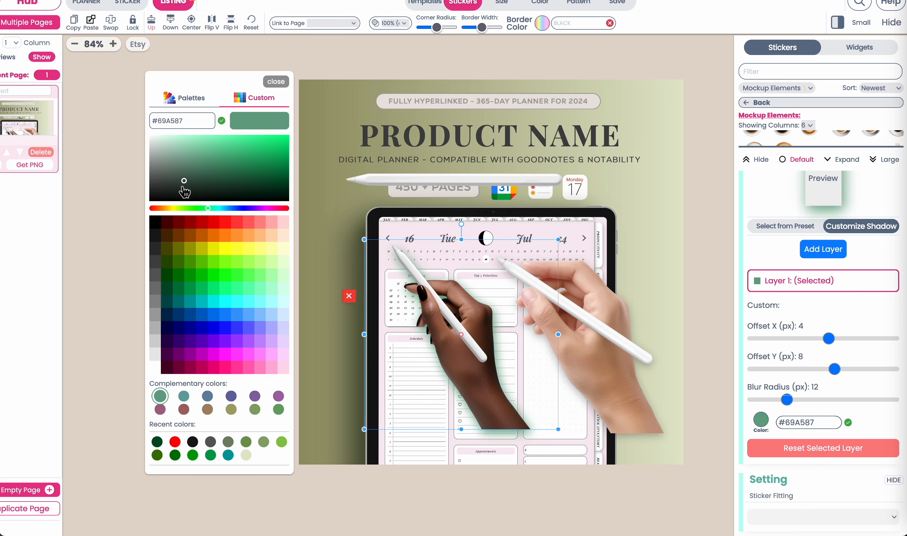
pyautogui.click(158, 185)
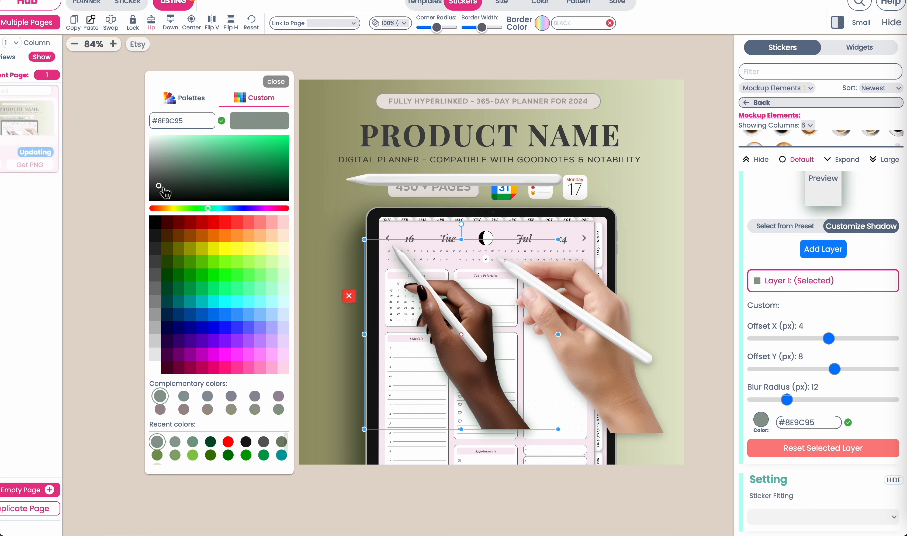
pyautogui.click(276, 81)
# Reposition the dark-skinned hand, set its shadow colour to semi-transparent #17171770 and its horizontal offset to -22 px.
pyautogui.moveTo(505, 412); pyautogui.dragTo(545, 430)
pyautogui.click(761, 419)
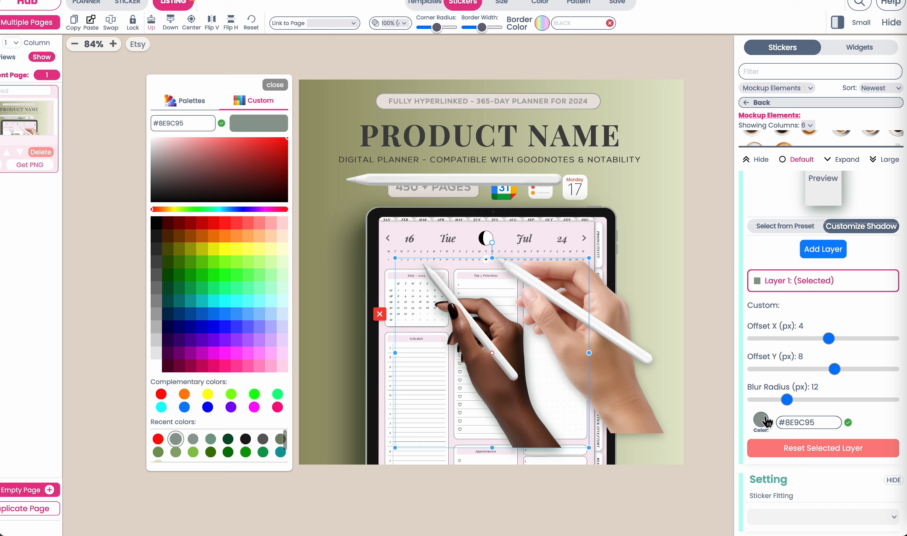
pyautogui.click(162, 238)
pyautogui.click(276, 82)
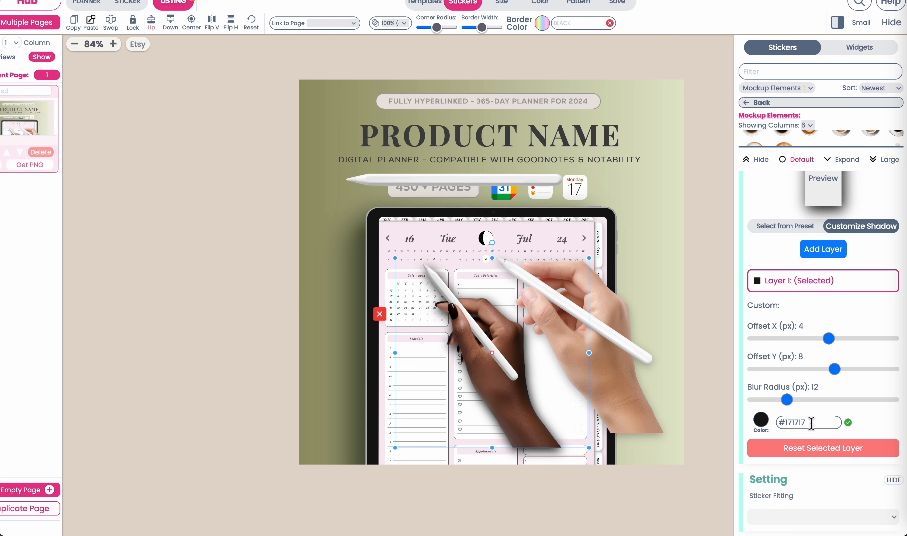
pyautogui.write('70')
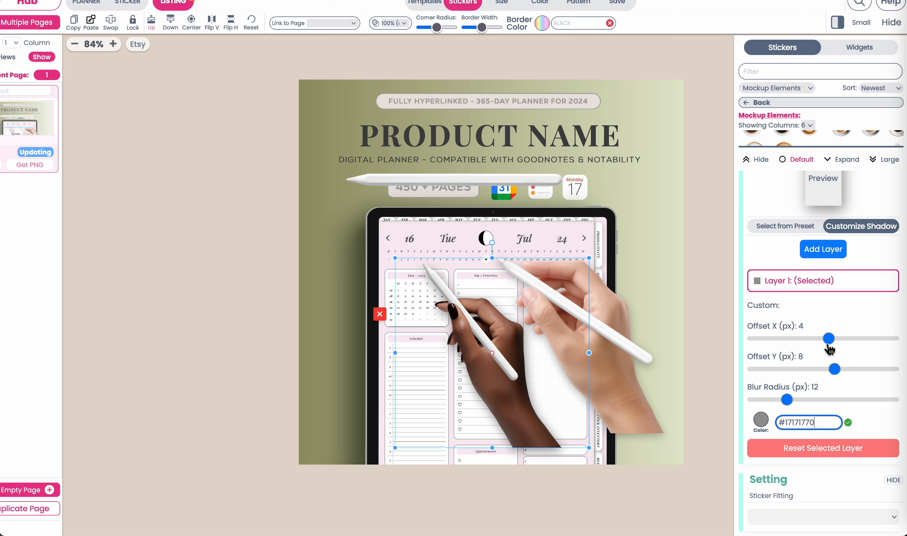
pyautogui.moveTo(830, 348); pyautogui.dragTo(796, 348)
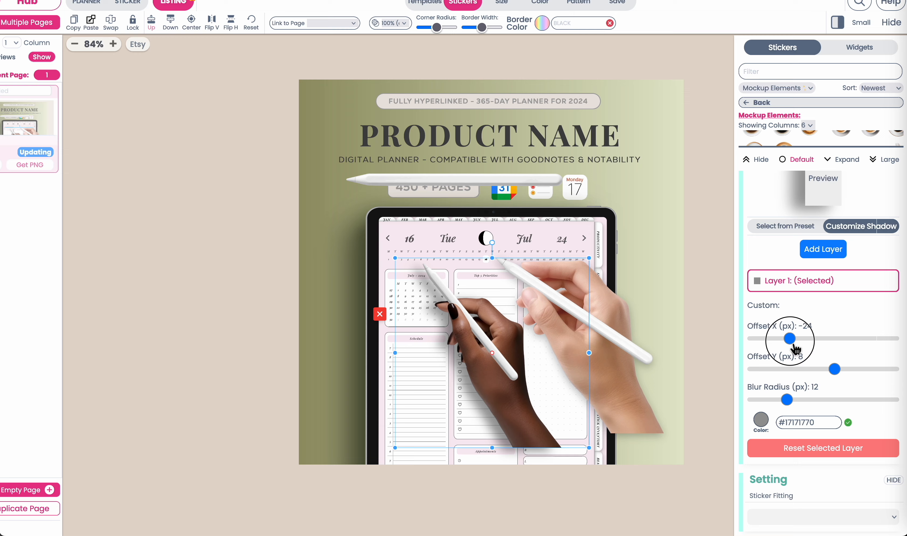
# Delete the light-skinned hand and enlarge the dark-skinned hand across the planner page.
pyautogui.click(601, 410)
pyautogui.click(479, 301)
pyautogui.click(520, 397)
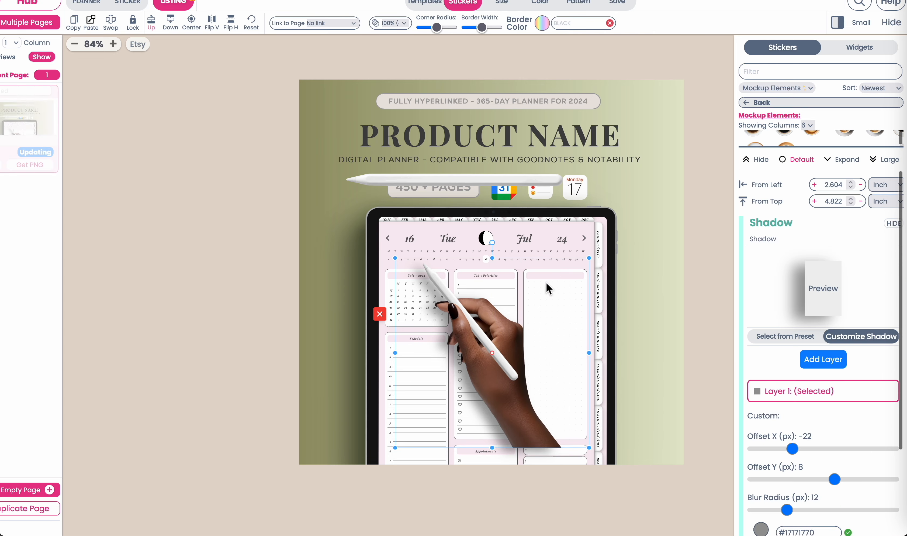
pyautogui.moveTo(638, 205); pyautogui.dragTo(637, 210)
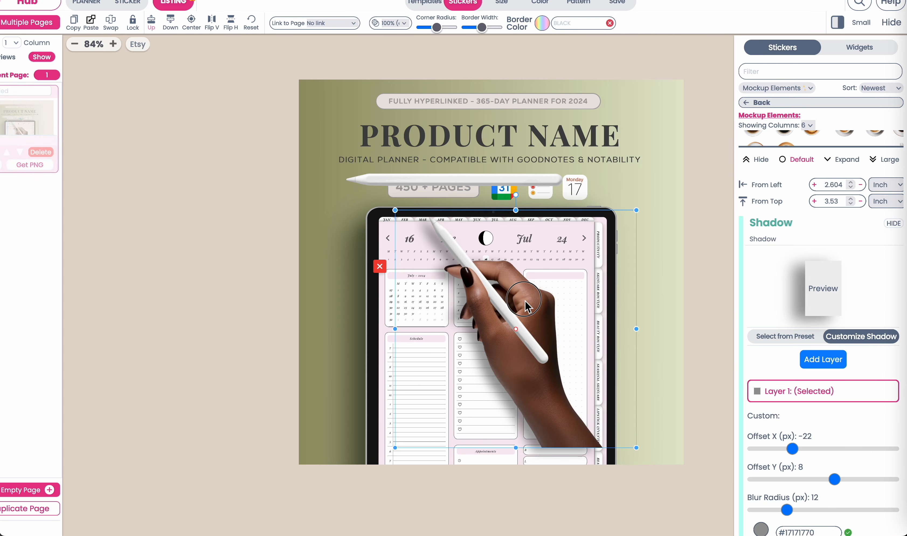
# Give the loose stylus the Soft Light - Elevated shadow preset and stand it upright along the tablet's left edge.
pyautogui.moveTo(532, 180)
pyautogui.mouseDown()
pyautogui.moveTo(466, 270)
pyautogui.moveTo(554, 287)
pyautogui.mouseUp()
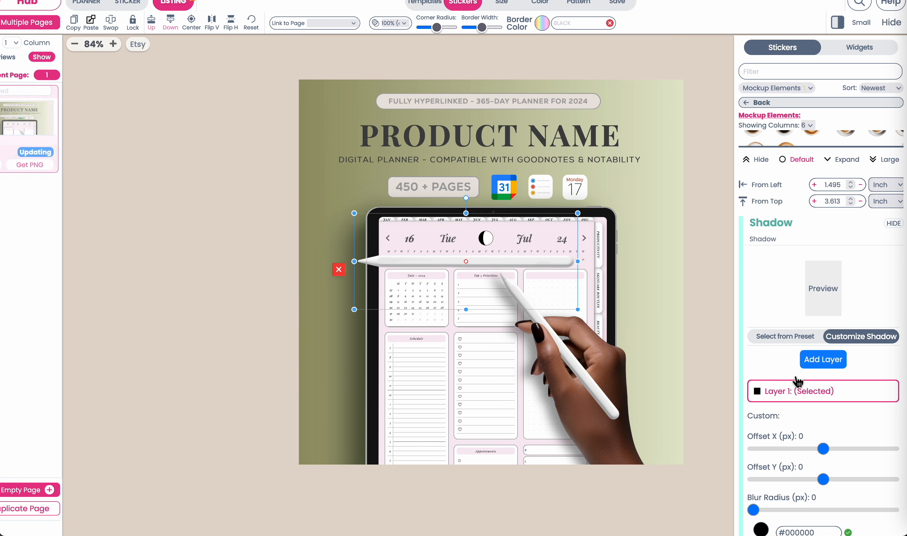
pyautogui.click(777, 337)
pyautogui.click(783, 396)
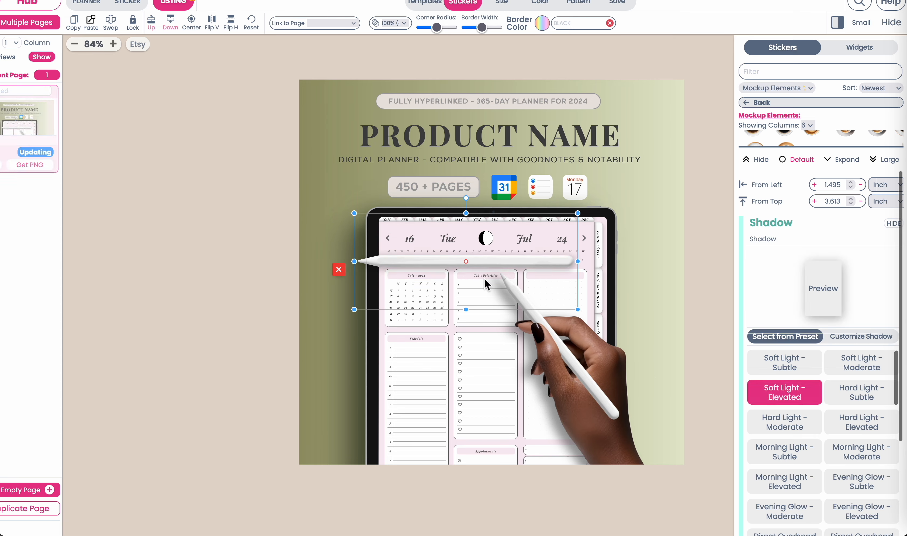
pyautogui.moveTo(504, 248)
pyautogui.mouseDown()
pyautogui.moveTo(544, 181)
pyautogui.moveTo(412, 305)
pyautogui.mouseUp()
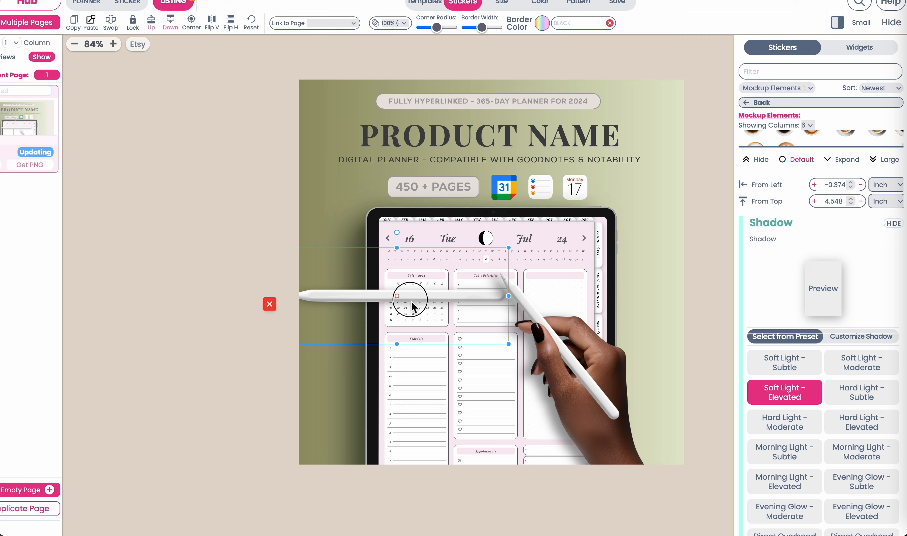
pyautogui.moveTo(397, 236); pyautogui.dragTo(408, 411)
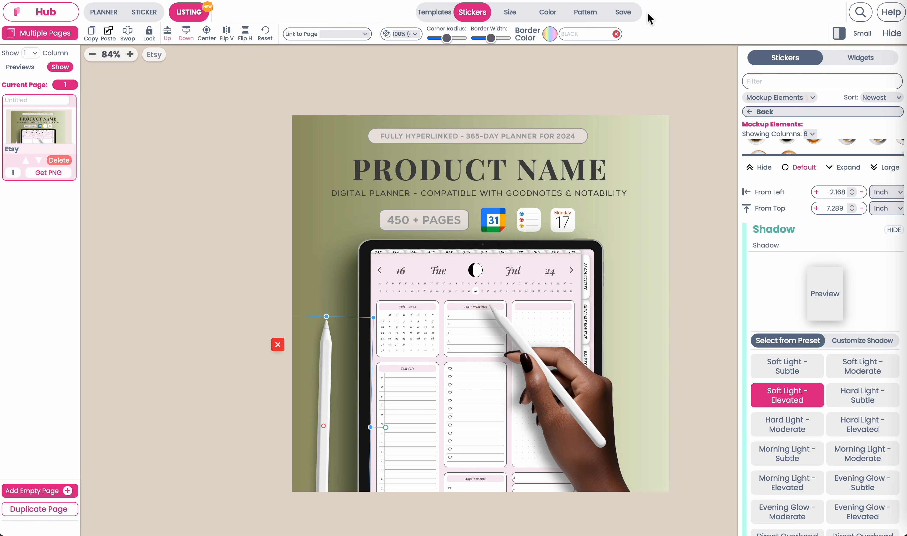
# Add shadow overlay type 2 to the listing image.
pyautogui.click(591, 18)
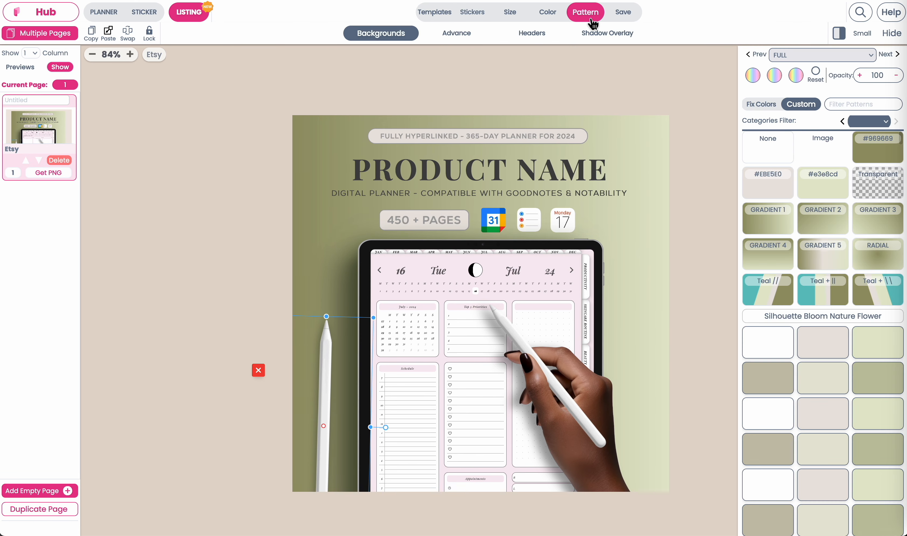
pyautogui.click(611, 40)
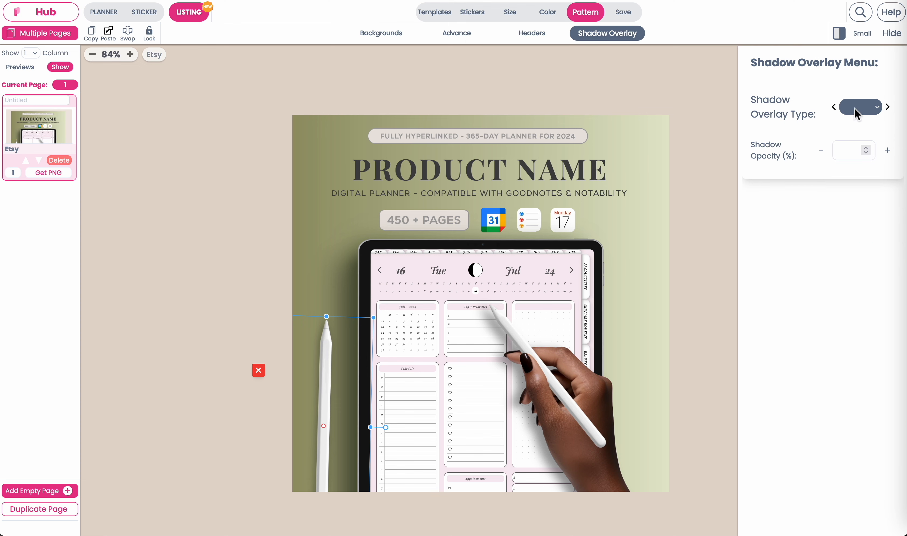
pyautogui.click(862, 114)
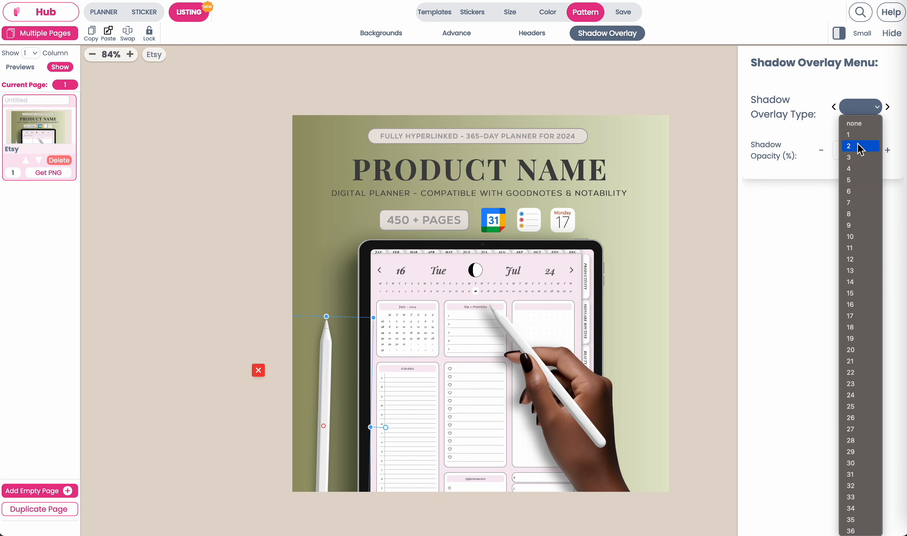
pyautogui.click(858, 146)
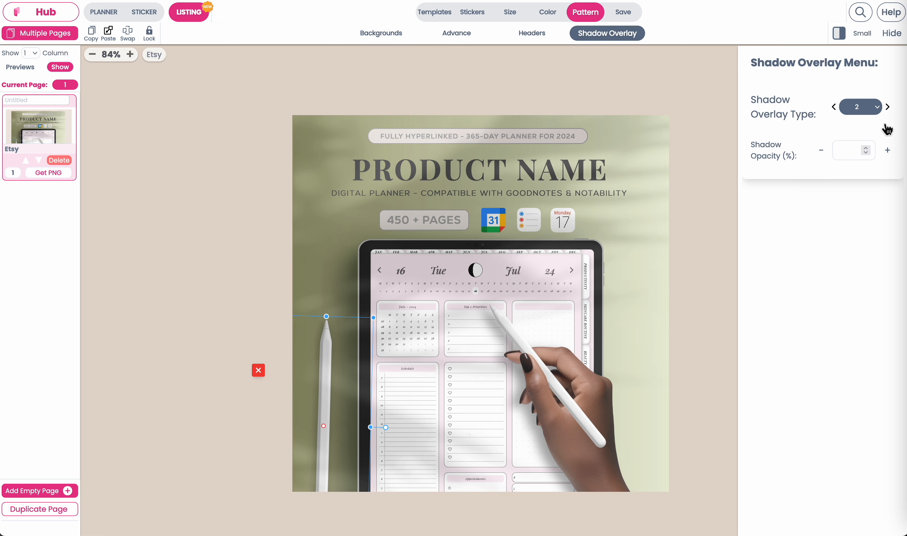
# Preview the successive shadow overlay types after type 2 on the listing image, going past type 23.
pyautogui.click(889, 107)
pyautogui.click(889, 108)
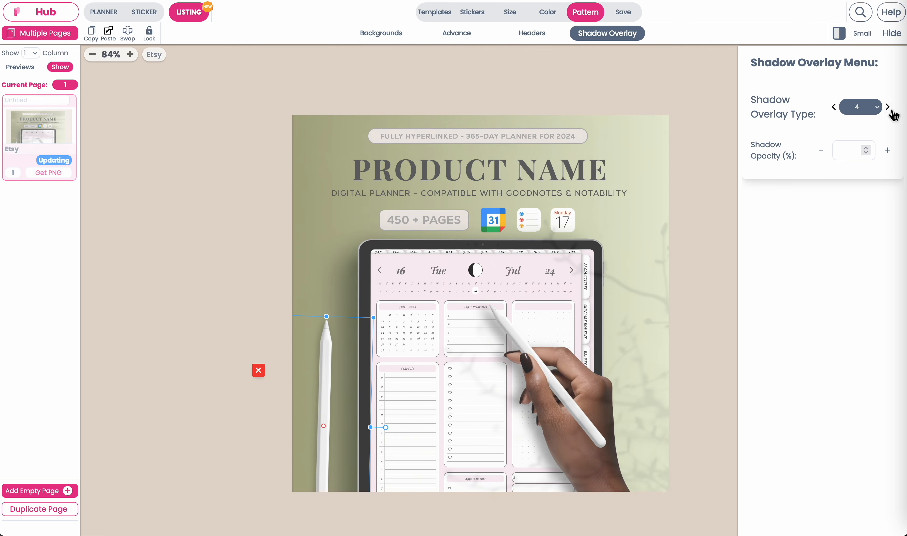
pyautogui.click(888, 107)
pyautogui.click(888, 107)
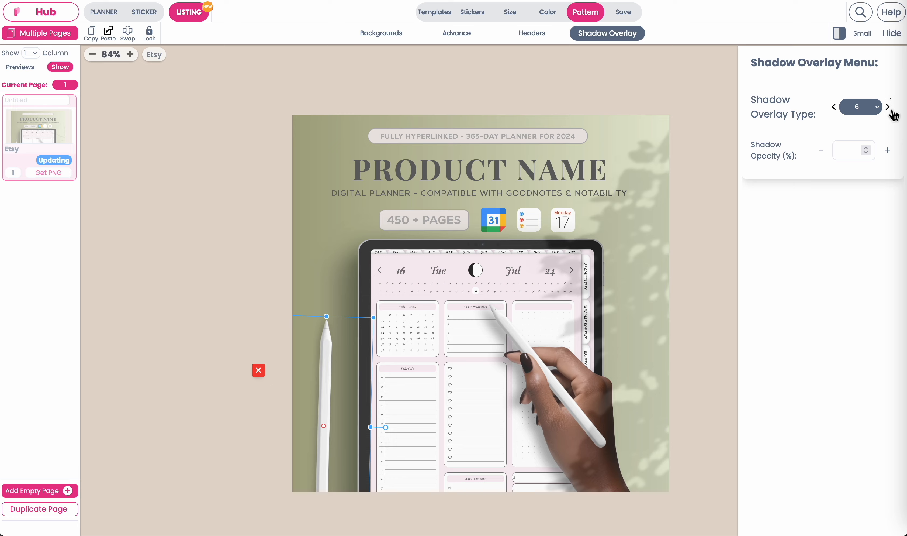
pyautogui.click(888, 108)
pyautogui.click(888, 107)
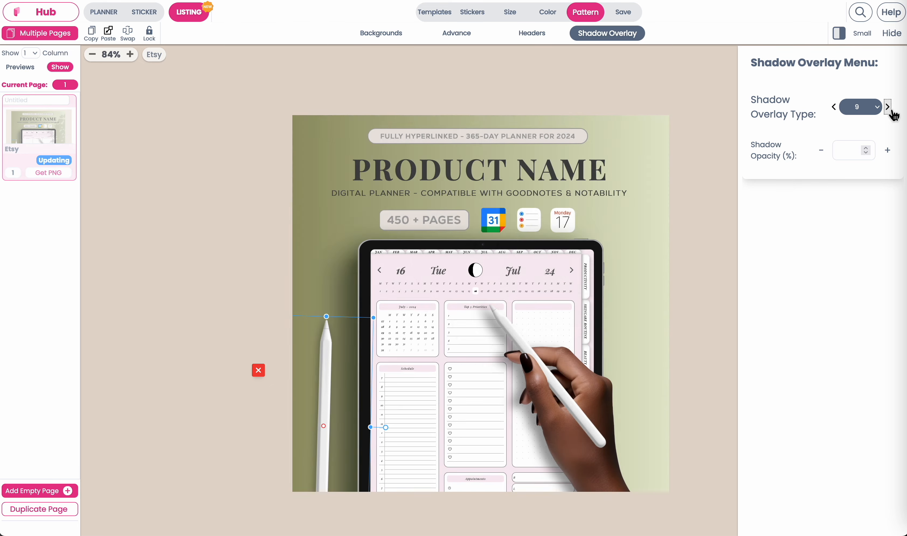
pyautogui.click(888, 107)
pyautogui.click(889, 108)
pyautogui.click(888, 108)
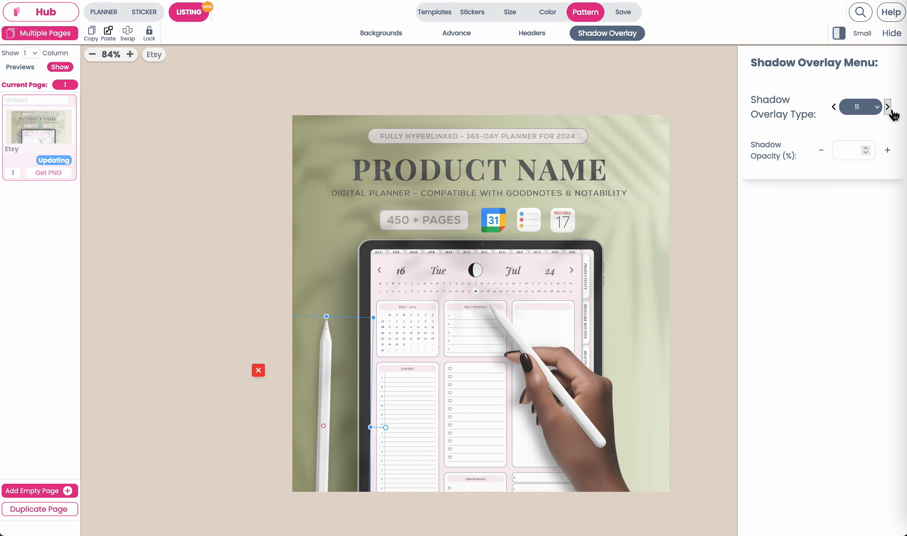
pyautogui.click(889, 108)
pyautogui.click(888, 108)
pyautogui.click(889, 107)
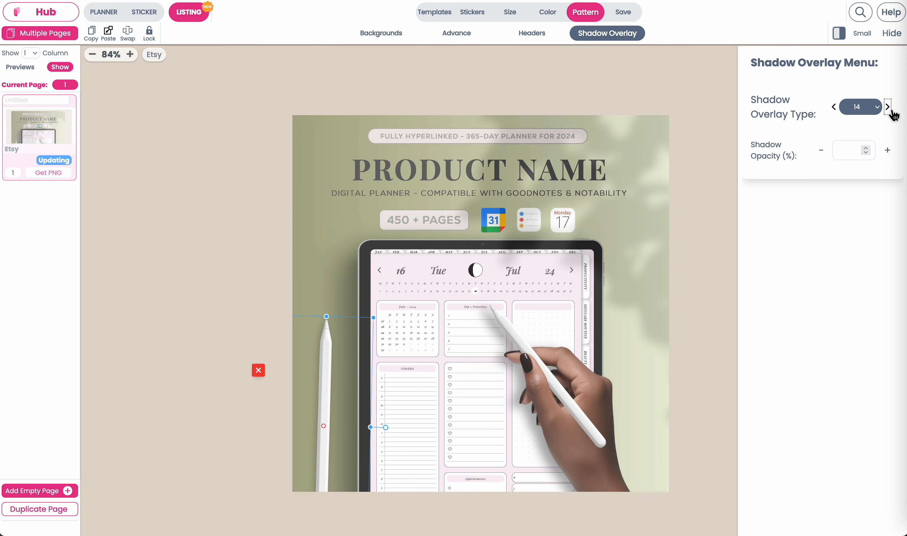
pyautogui.click(888, 108)
pyautogui.click(889, 107)
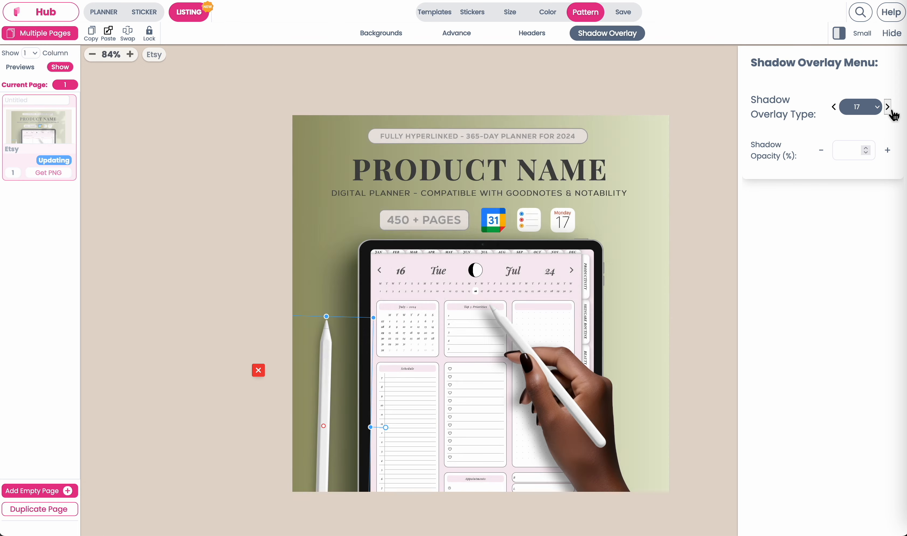
pyautogui.click(888, 107)
pyautogui.click(889, 108)
pyautogui.click(888, 107)
pyautogui.click(889, 108)
pyautogui.click(889, 107)
pyautogui.click(889, 108)
pyautogui.click(889, 108)
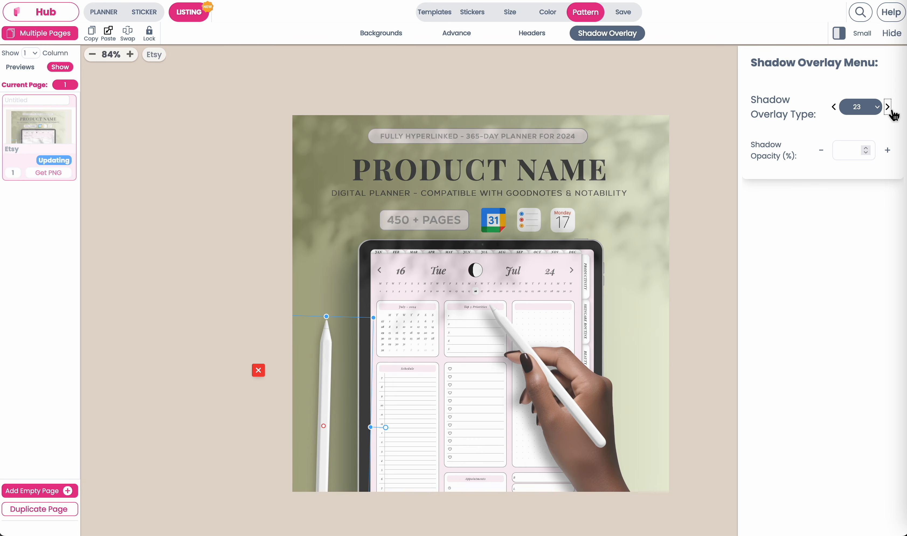
pyautogui.click(889, 108)
# Go back through the previewed shadow overlays and choose type 18 for the listing image.
pyautogui.click(834, 107)
pyautogui.click(834, 107)
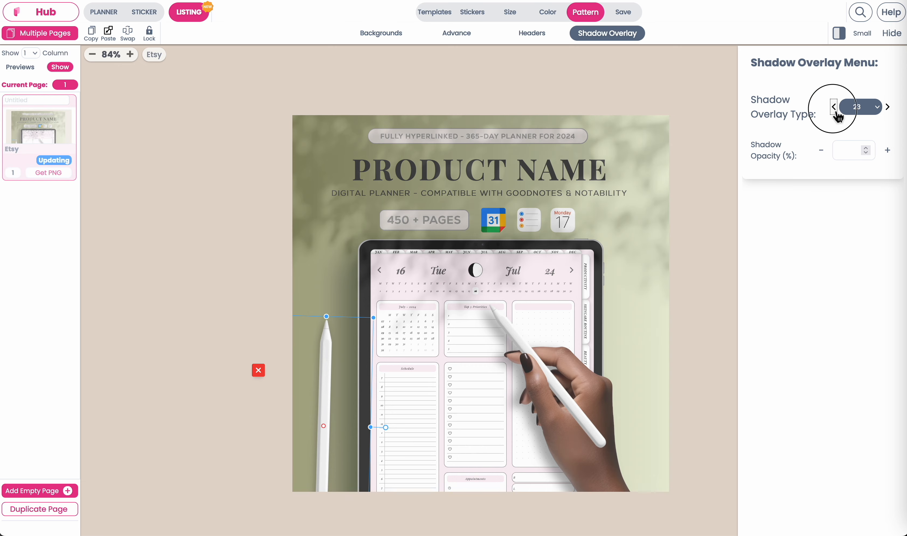
pyautogui.click(834, 107)
pyautogui.click(834, 107)
pyautogui.click(834, 107)
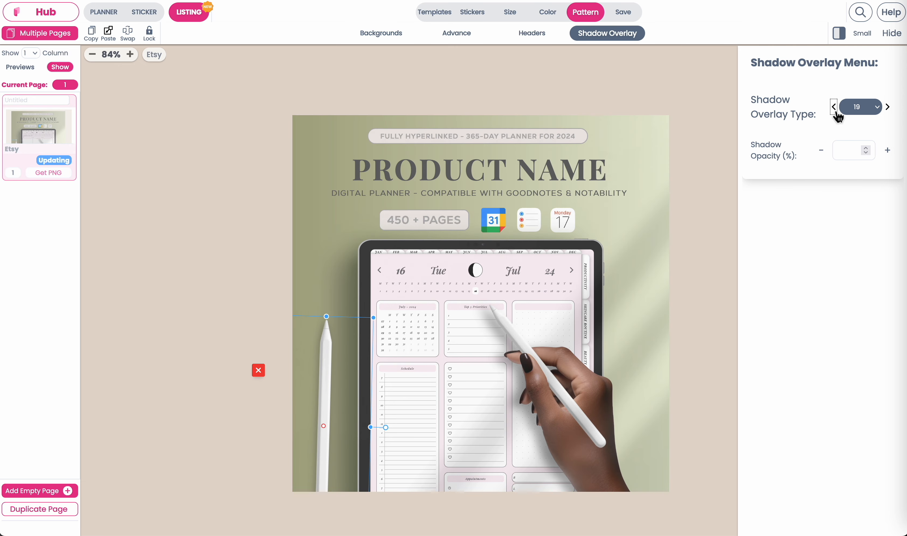
pyautogui.click(834, 107)
pyautogui.click(834, 108)
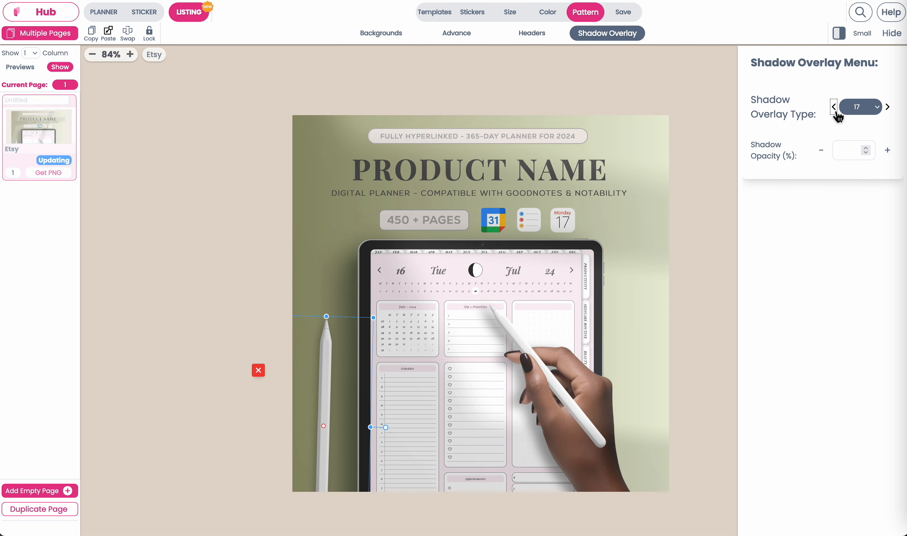
pyautogui.click(835, 107)
pyautogui.click(889, 107)
pyautogui.click(889, 107)
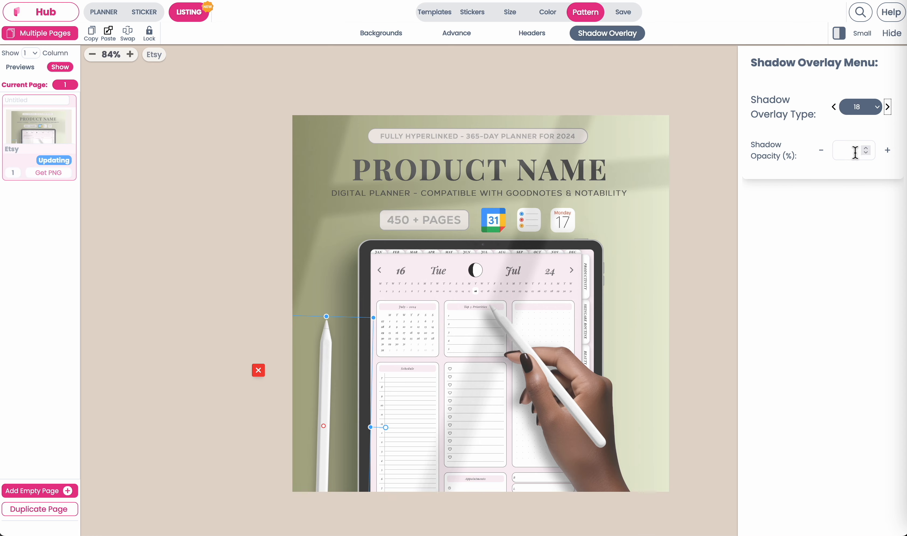
# Try shadow overlay opacities of 70% and 50%, and finally set the opacity to 40%.
pyautogui.hscroll(1, 473, 401)
pyautogui.scroll(-1, 474, 401)
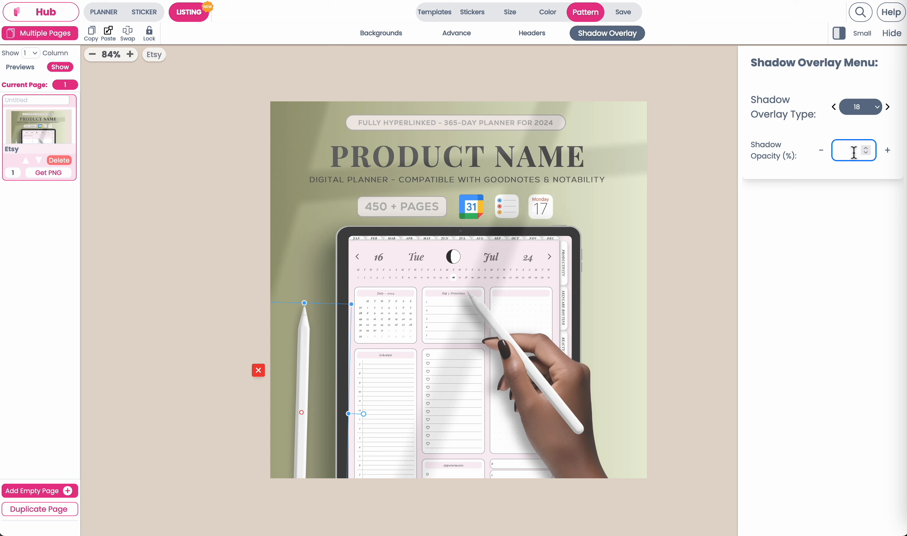
pyautogui.write('70')
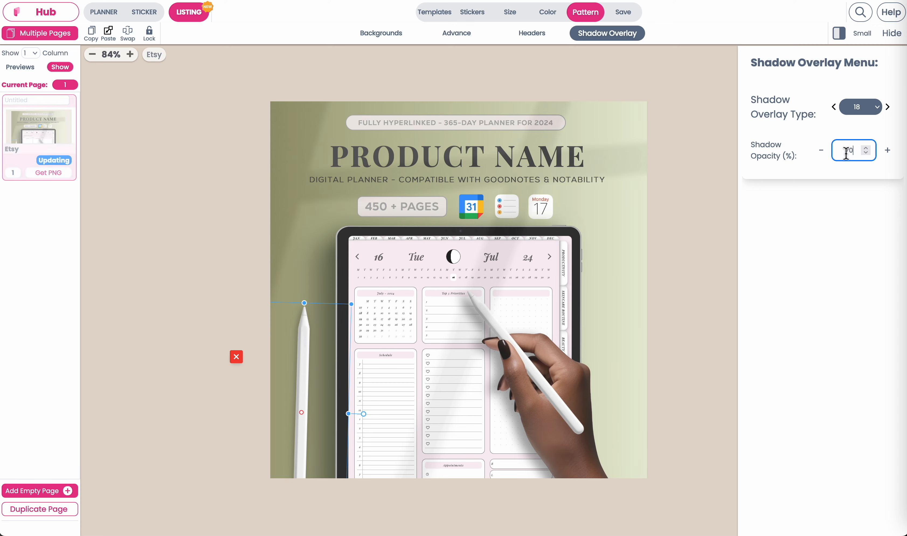
pyautogui.doubleClick(845, 152)
pyautogui.write('50')
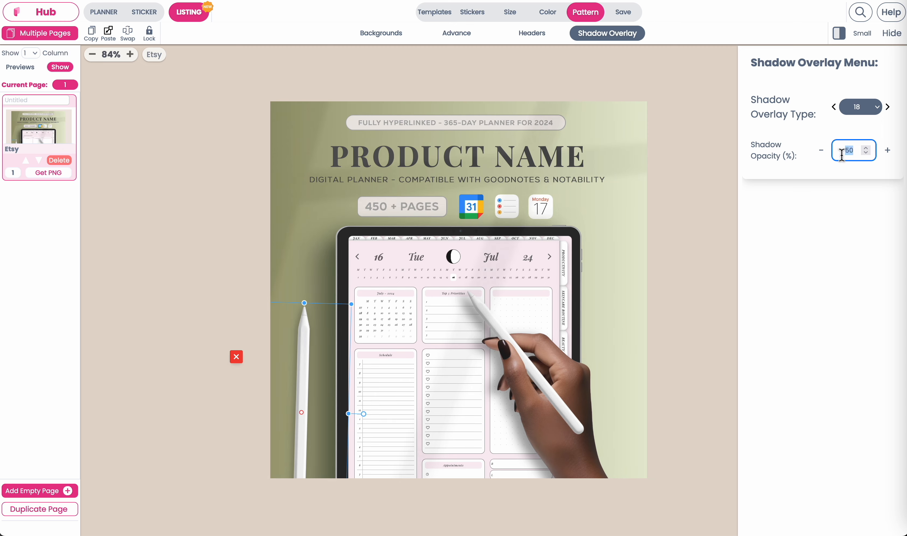
pyautogui.write('40')
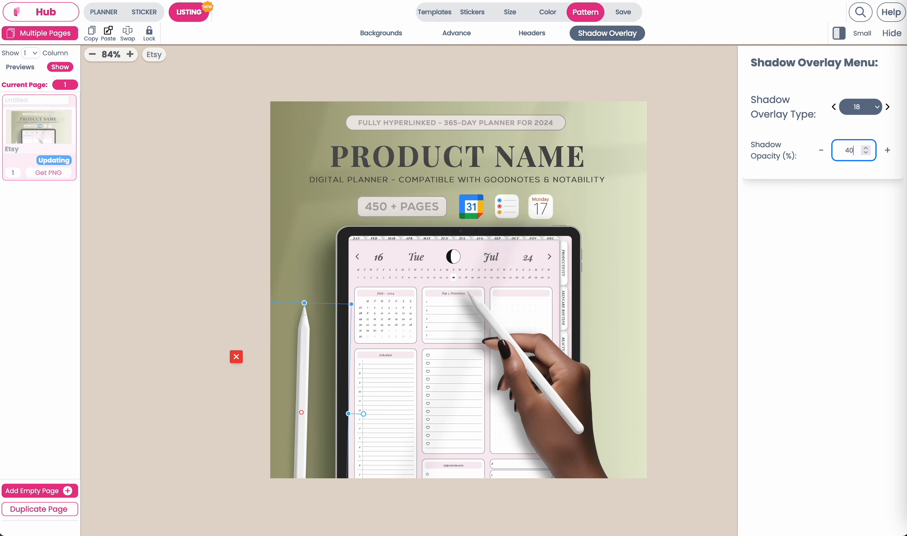
# Switch the shadow overlay to type 26, preview the types that follow it and apply type 37.
pyautogui.click(874, 108)
pyautogui.click(853, 419)
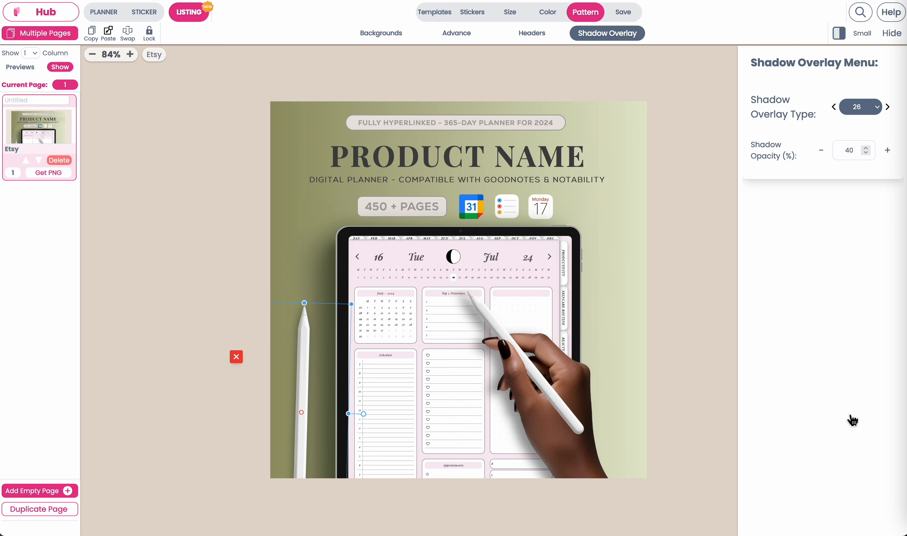
pyautogui.click(888, 107)
pyautogui.click(888, 107)
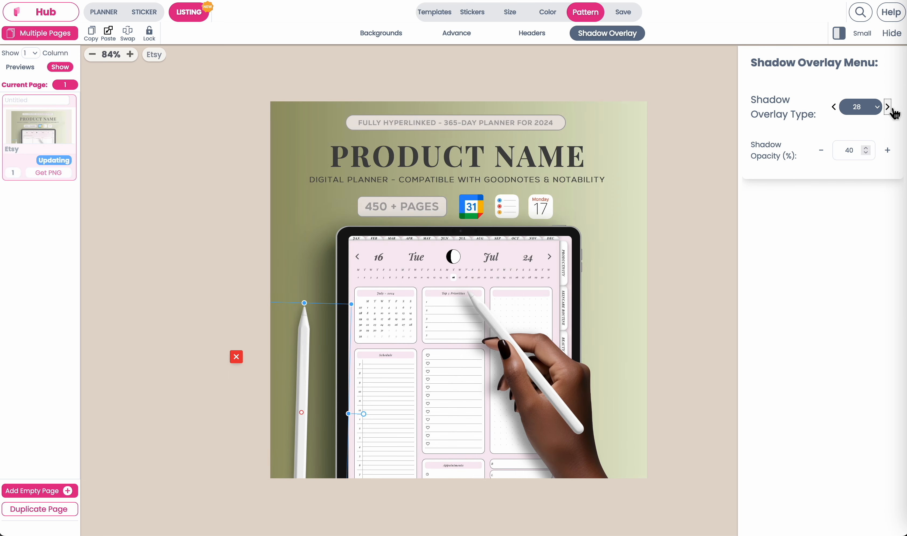
pyautogui.click(888, 106)
pyautogui.click(888, 106)
pyautogui.click(888, 106)
pyautogui.click(888, 107)
pyautogui.click(888, 107)
pyautogui.click(888, 107)
pyautogui.click(888, 107)
pyautogui.click(888, 107)
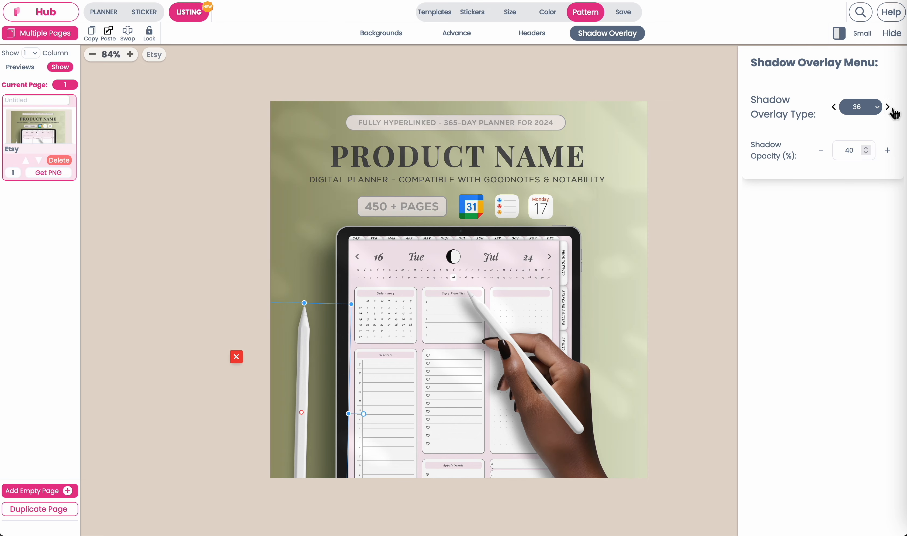
pyautogui.click(888, 107)
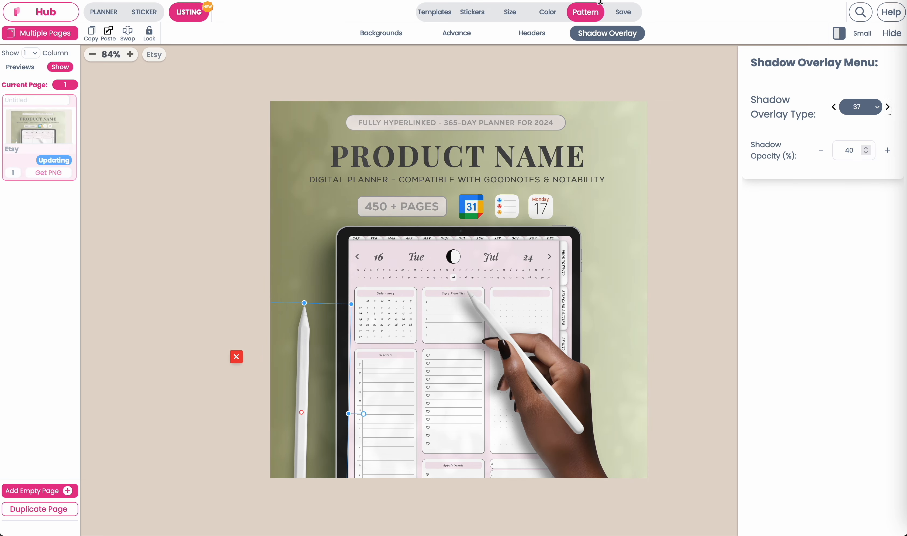
# Show the fixed-colour background patterns and find the Listing Image textures.
pyautogui.click(392, 36)
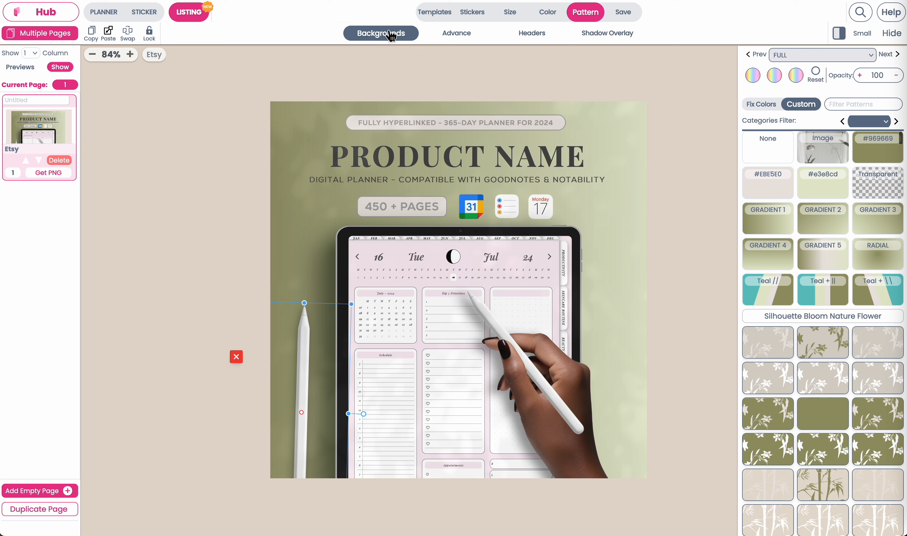
pyautogui.click(761, 104)
pyautogui.scroll(1, 853, 234)
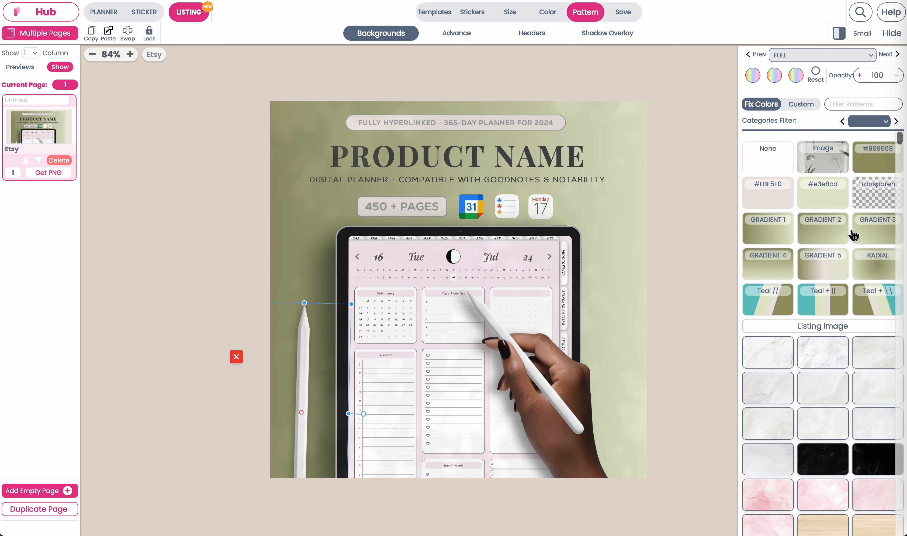
pyautogui.scroll(-4, 867, 275)
pyautogui.scroll(1, 867, 274)
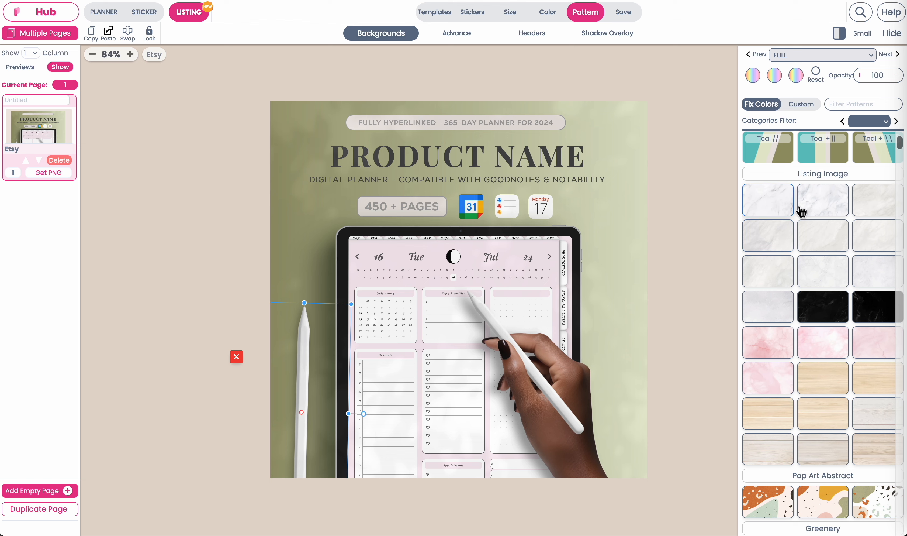
# Try several white marble textures and the two black marble textures as the listing image's background.
pyautogui.click(752, 227)
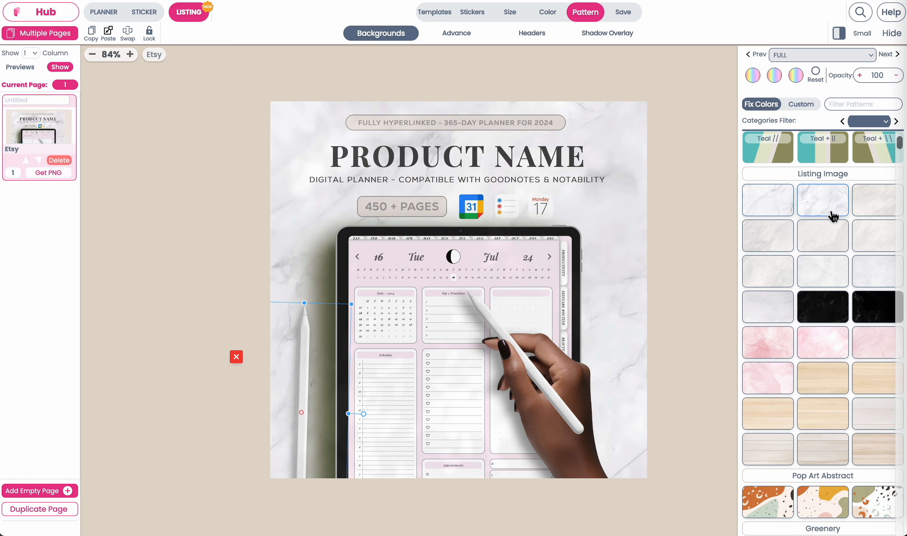
pyautogui.click(830, 209)
pyautogui.click(879, 231)
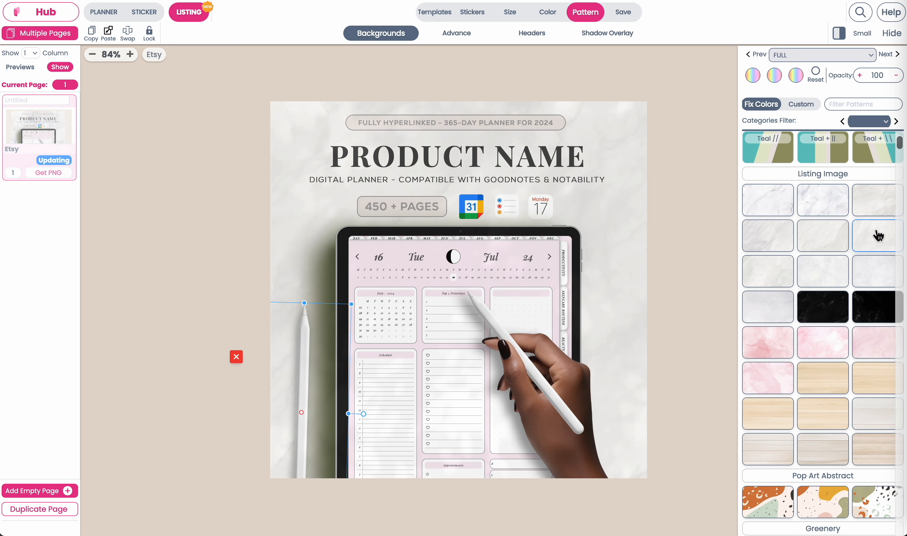
pyautogui.click(826, 319)
pyautogui.click(882, 317)
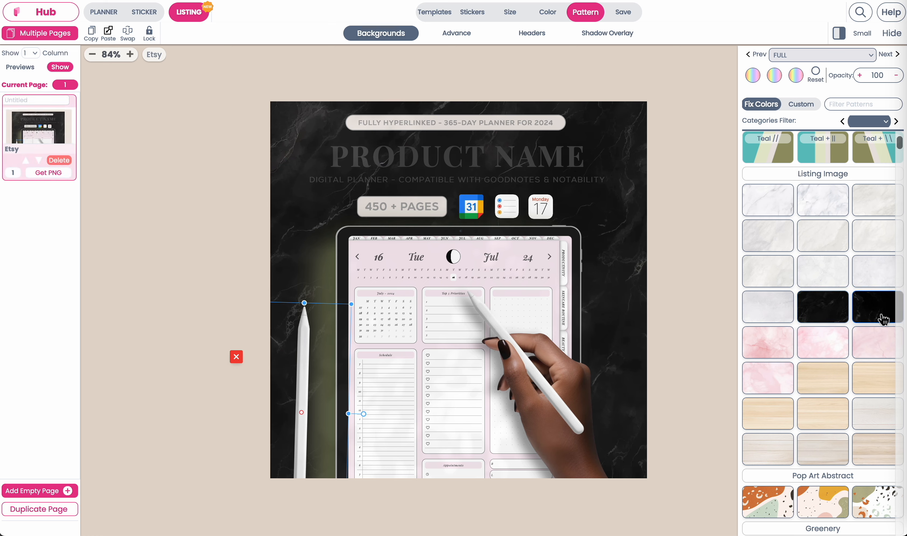
# Try a light tan wood background on the listing image and finally apply a pale greyish wood plank texture.
pyautogui.click(875, 379)
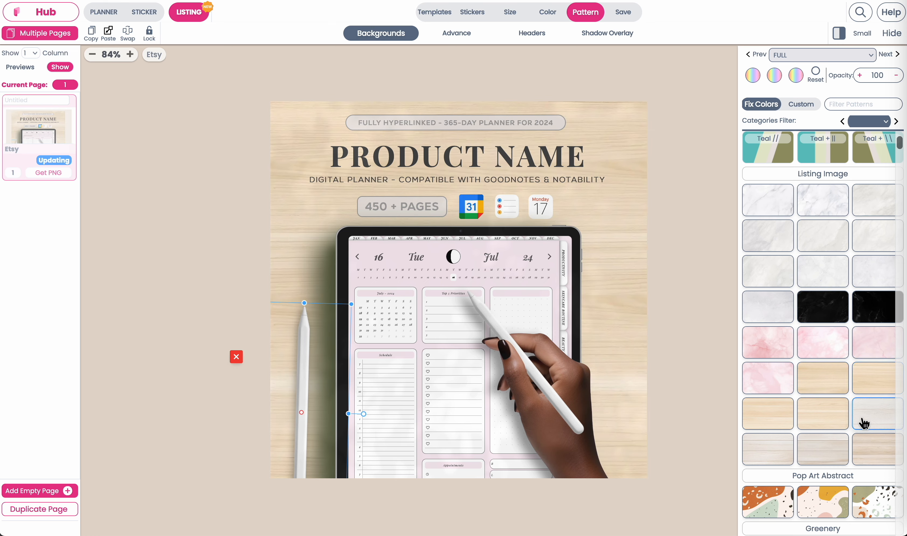
pyautogui.click(873, 422)
pyautogui.click(769, 457)
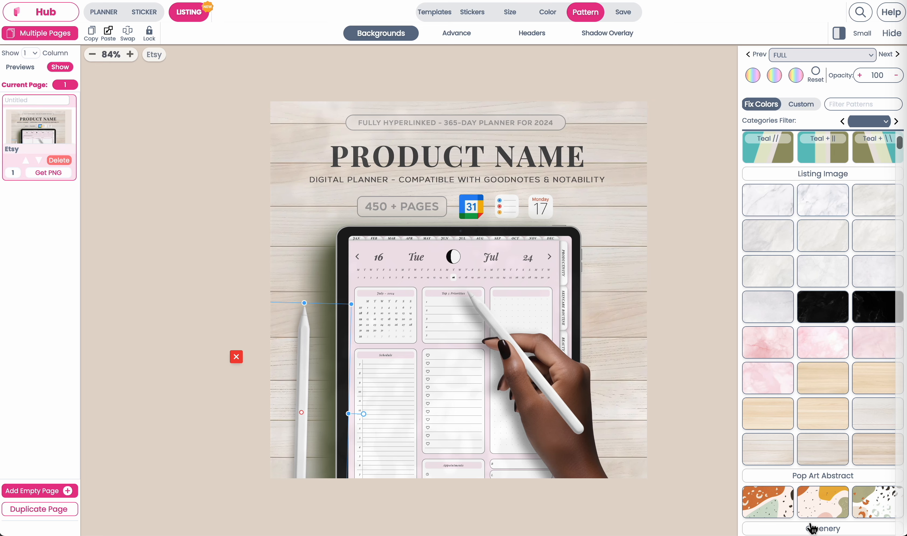
# Browse the remaining fixed-colour background patterns, switch to the custom-colour ones and look through them down to the Summer Holiday set.
pyautogui.scroll(-8, 872, 398)
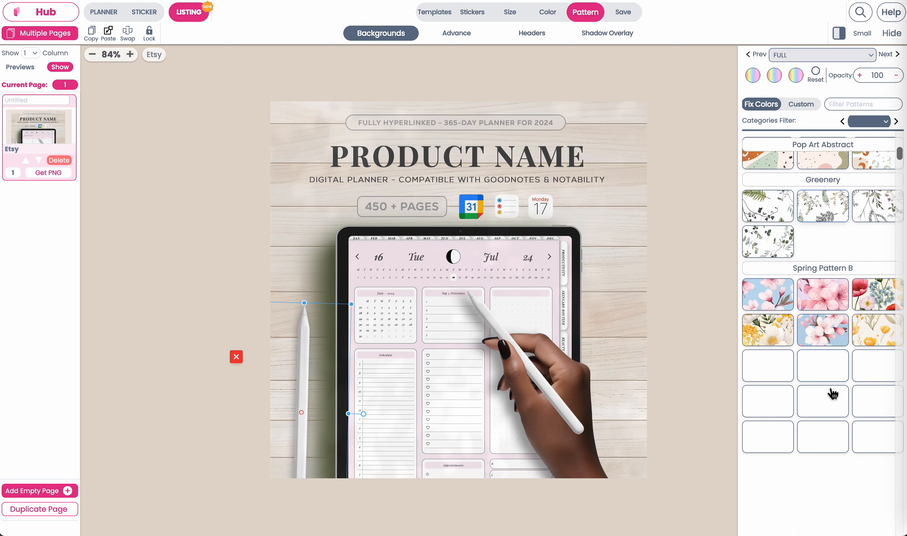
pyautogui.scroll(-8, 833, 394)
pyautogui.scroll(20, 832, 393)
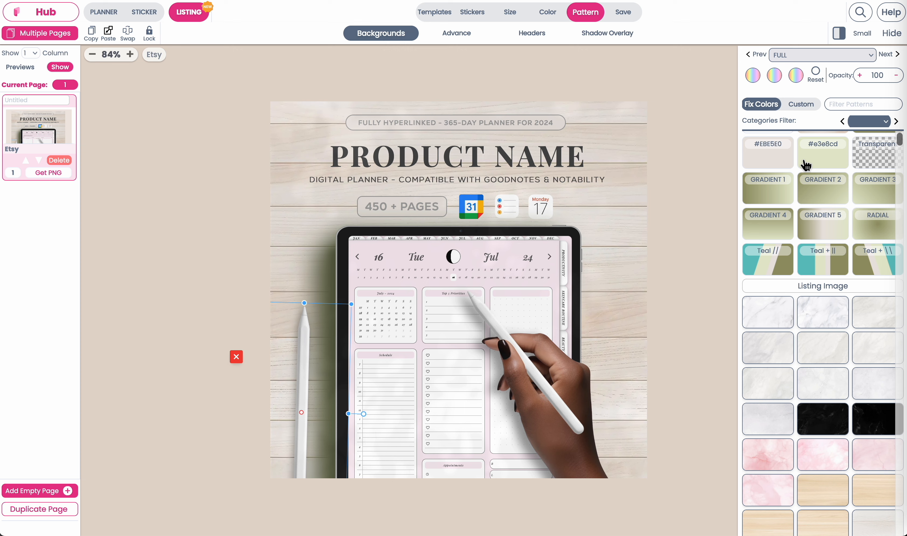
pyautogui.scroll(1, 806, 166)
pyautogui.click(803, 105)
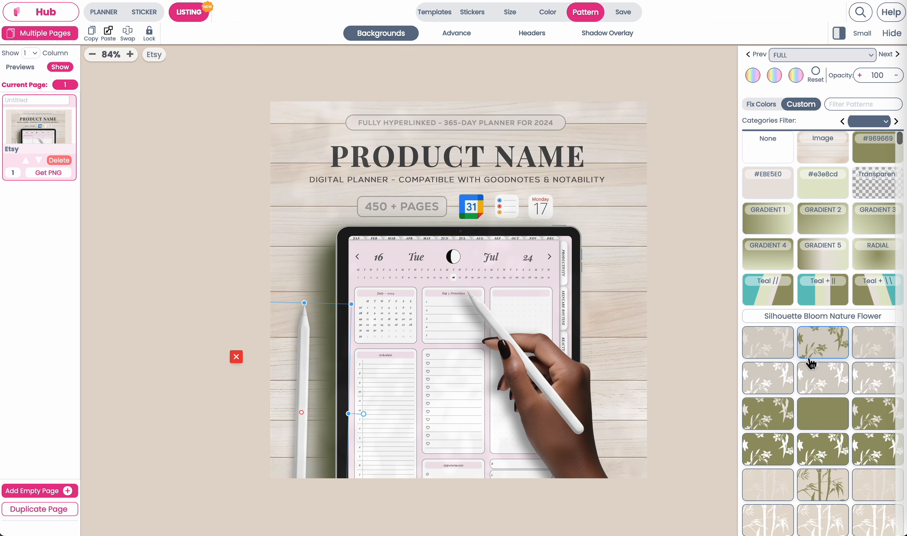
pyautogui.scroll(-10, 811, 362)
pyautogui.scroll(-5, 807, 394)
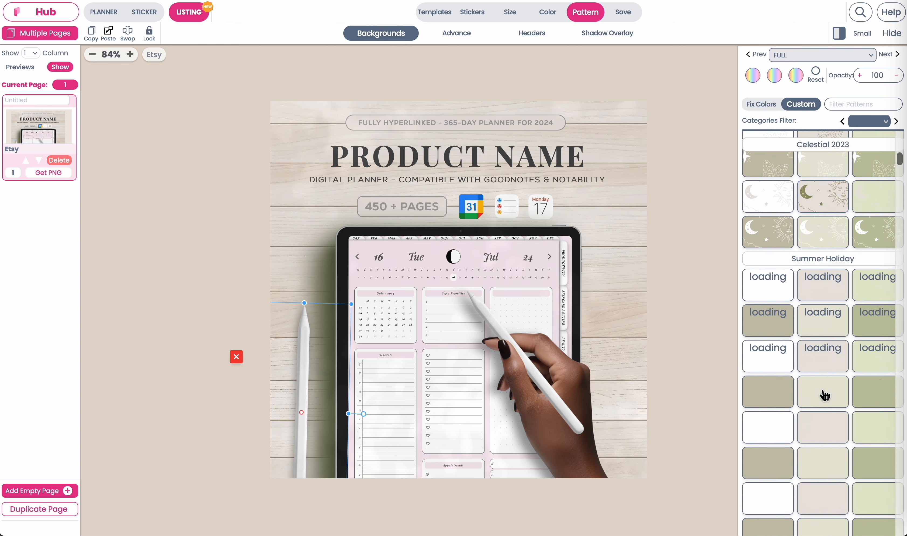
# Try several Summer Holiday patterns as the listing image's background, including the fruit, ice-cream and flamingo designs.
pyautogui.click(828, 333)
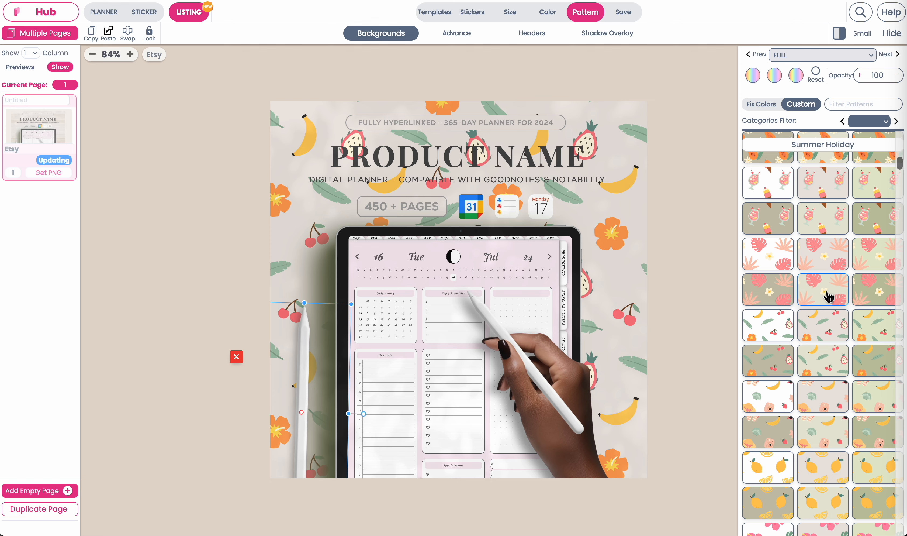
pyautogui.click(829, 296)
pyautogui.click(821, 227)
pyautogui.click(790, 226)
pyautogui.scroll(2, 880, 204)
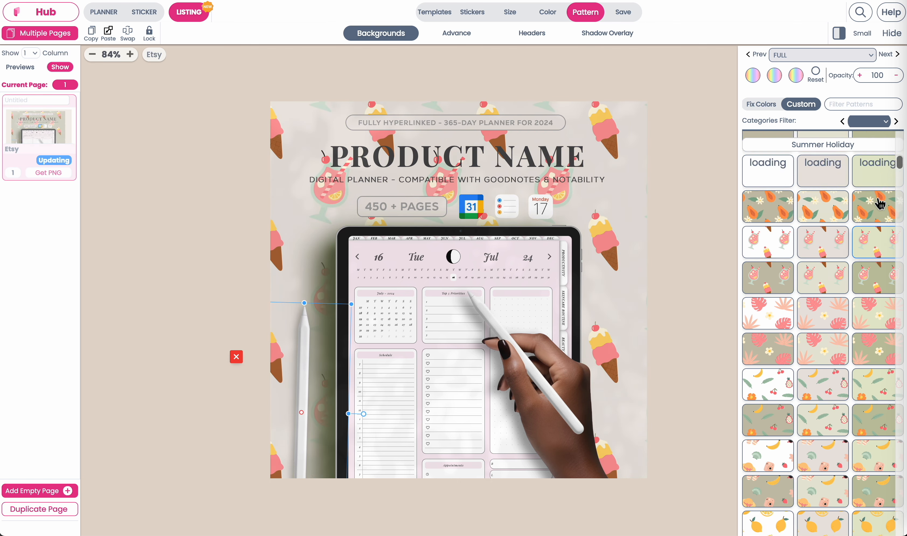
pyautogui.click(760, 341)
# Apply the olive-green GRADIENT 2 as the listing image's background.
pyautogui.scroll(3, 755, 345)
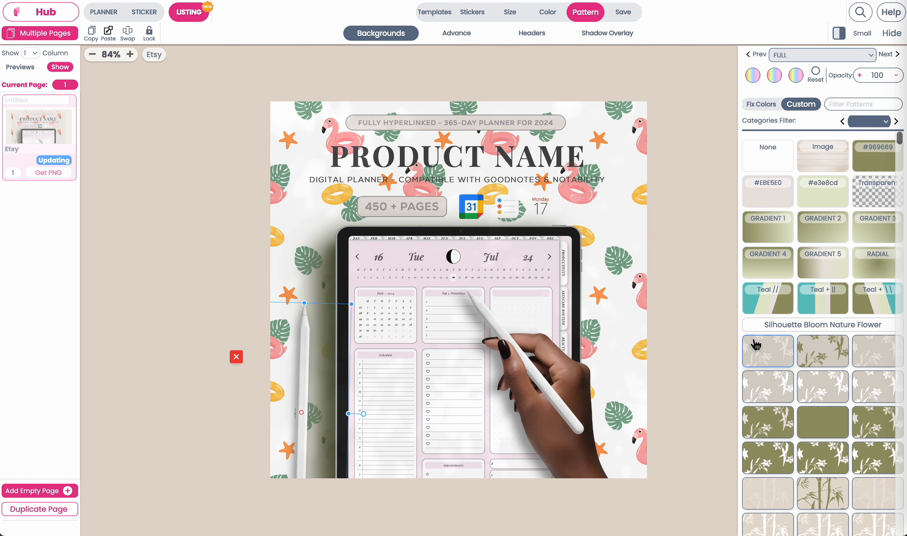
pyautogui.click(833, 230)
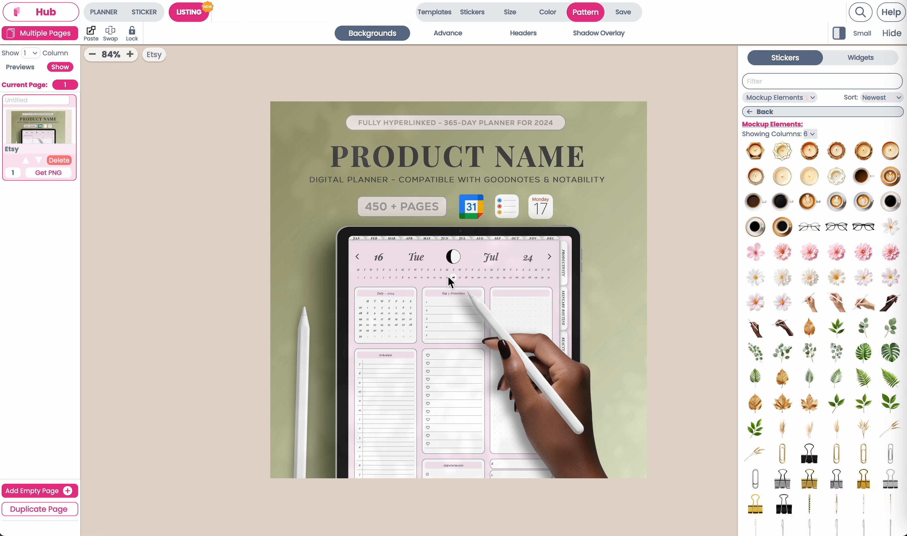
# Try replacing the PRODUCT NAME title with the placeholder text "fhgfhgfhgfh".
pyautogui.click(478, 158)
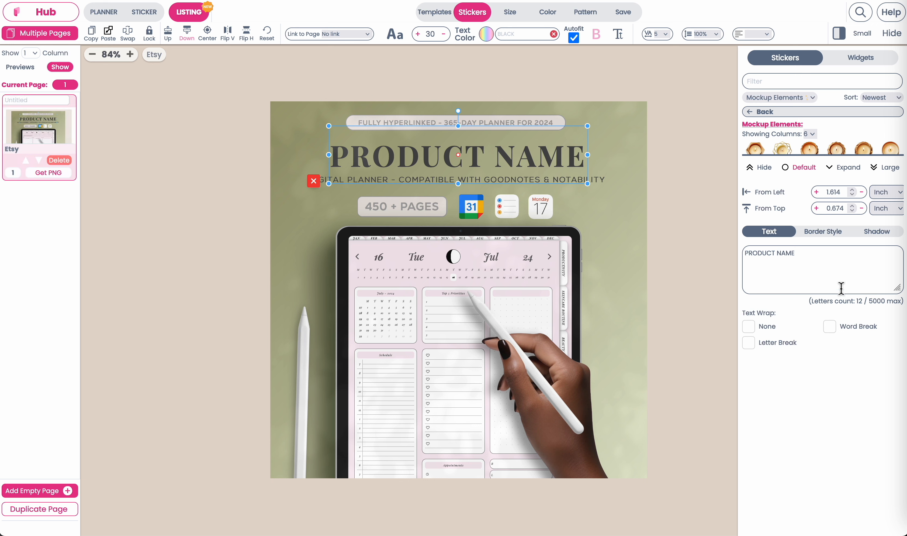
pyautogui.tripleClick(823, 257)
pyautogui.write('fhgfhgfhgfh')
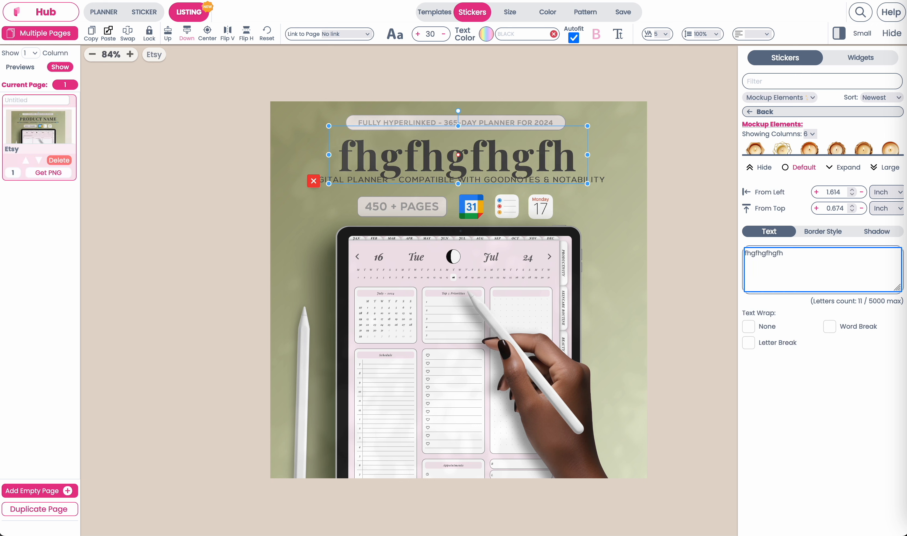
# Set the listing image's main title text to "Digital Life Planner".
pyautogui.click(837, 262)
pyautogui.tripleClick(837, 262)
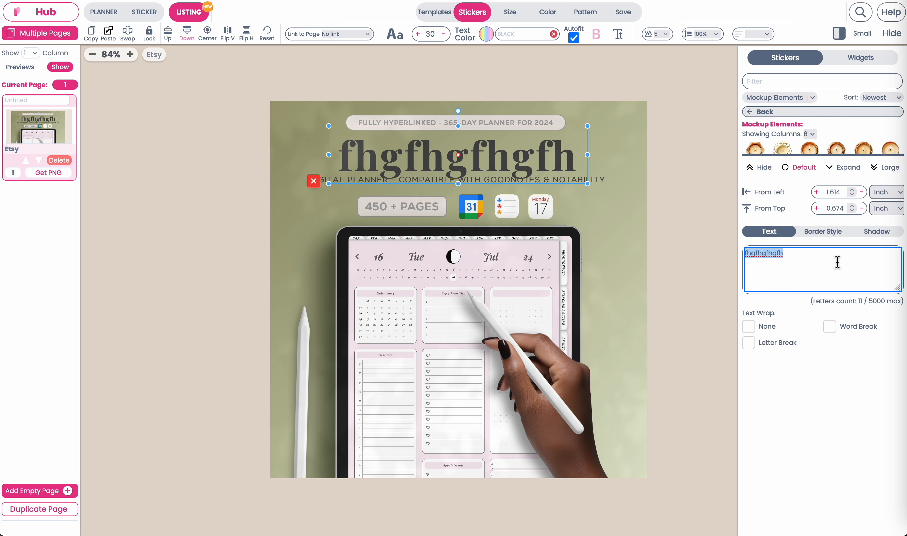
pyautogui.write('Life')
pyautogui.press('BackSpace')
pyautogui.press('BackSpace')
pyautogui.press('BackSpace')
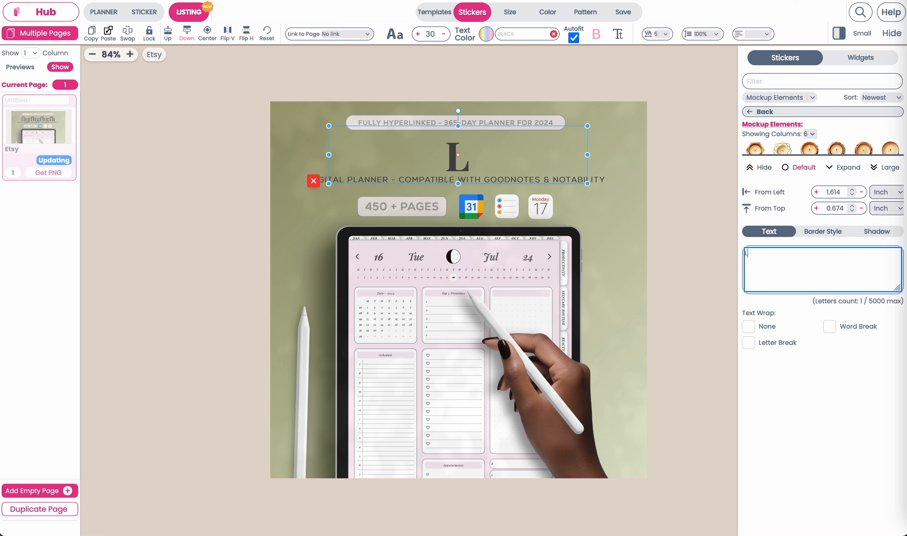
pyautogui.press('BackSpace')
pyautogui.write('Digital P')
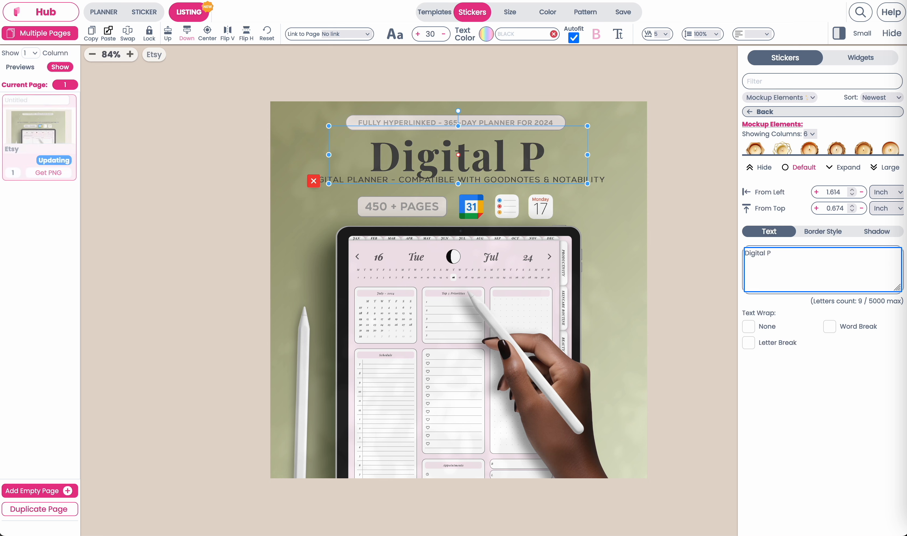
pyautogui.press('BackSpace')
pyautogui.write('Life Plan')
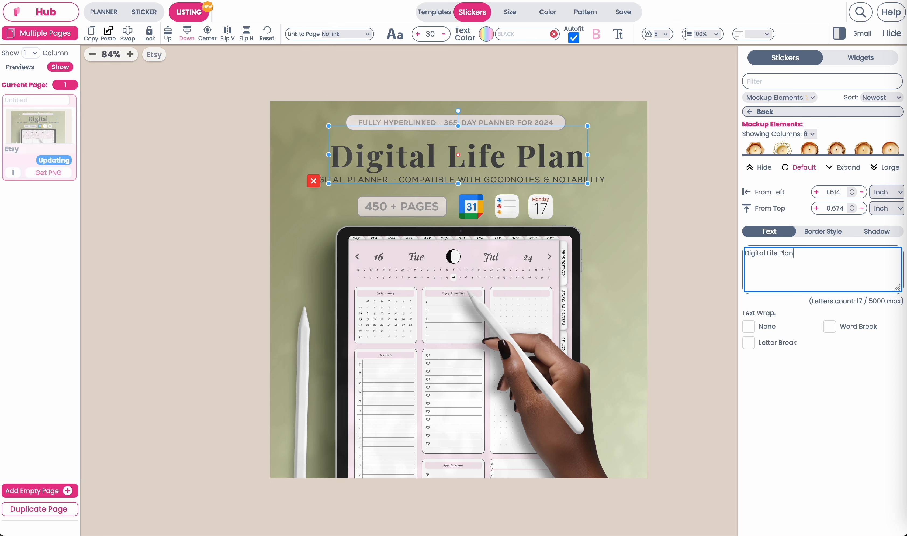
pyautogui.write('ner')
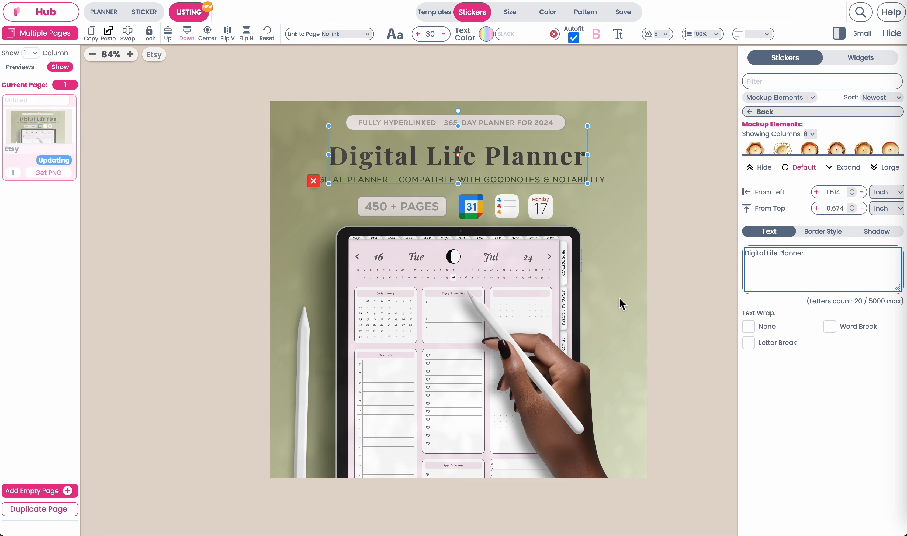
# Try script fonts on the Digital Life Planner title, including Antariksa Regular and Mrs Santhi.
pyautogui.click(400, 38)
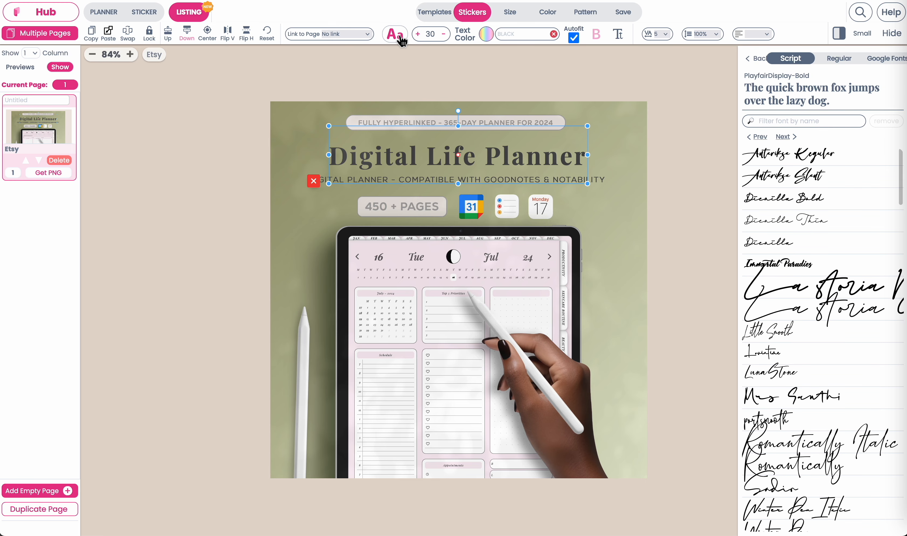
pyautogui.click(766, 157)
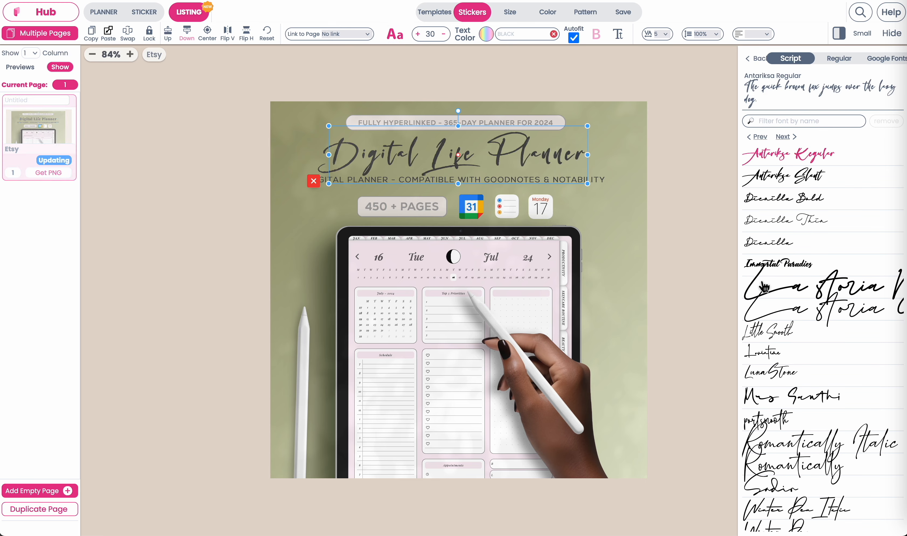
pyautogui.scroll(-3, 765, 289)
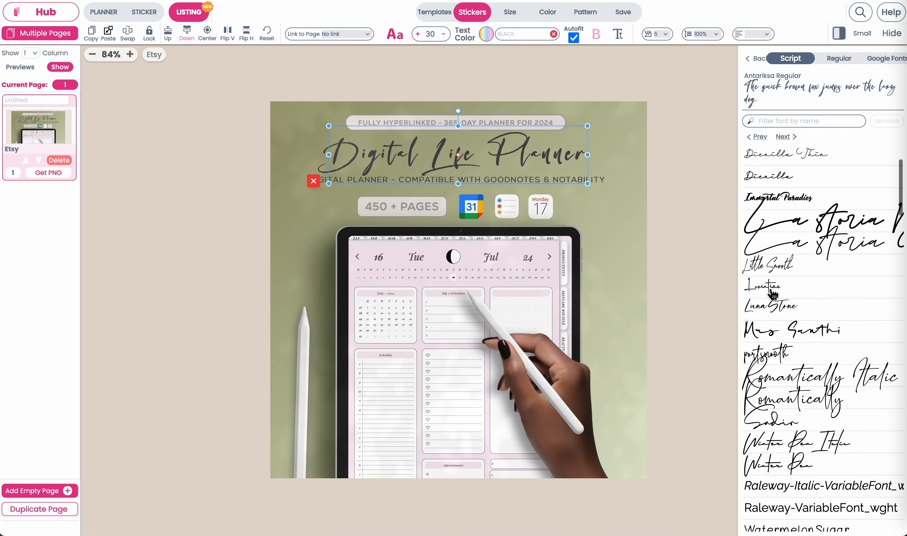
pyautogui.click(769, 289)
pyautogui.click(774, 325)
# Try regular fonts on the Digital Life Planner title, including PlayfairDisplay-Bold and Prata-Regular.
pyautogui.click(839, 58)
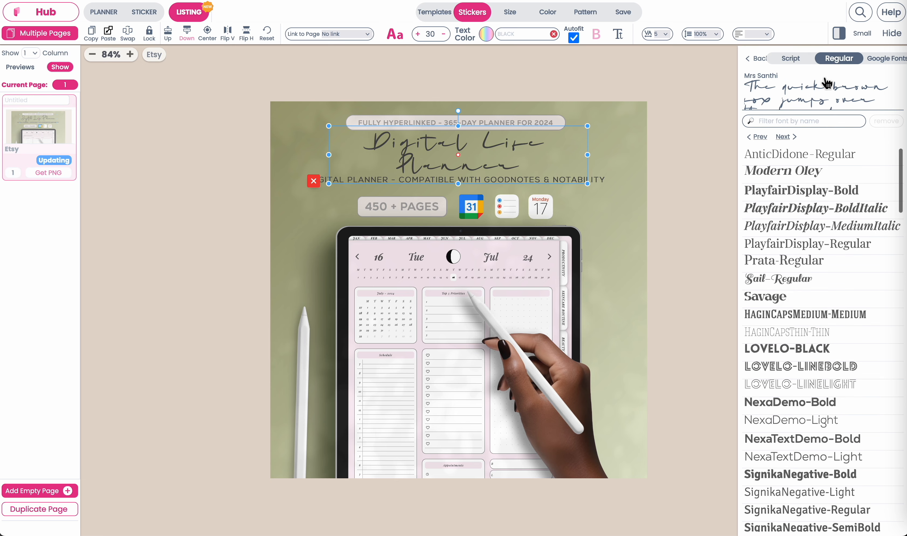
pyautogui.click(774, 180)
pyautogui.click(774, 190)
pyautogui.click(776, 261)
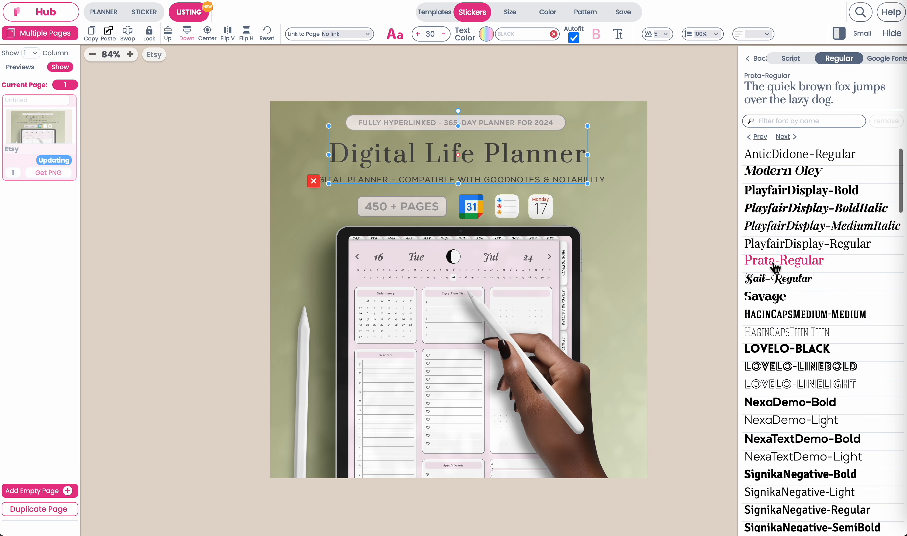
# Try the Google fonts Amatic SC, Assistant, Bellefair, Heebo and Karantina on the Digital Life Planner title.
pyautogui.click(886, 59)
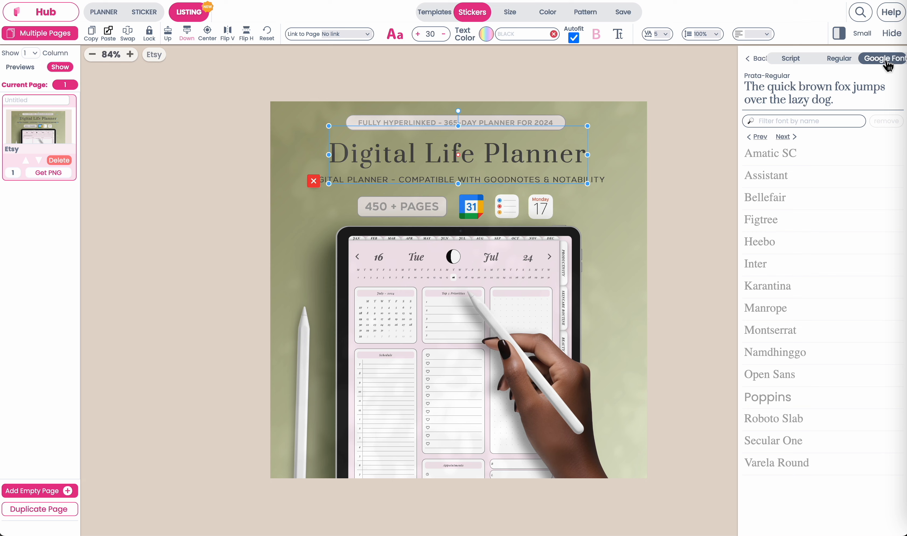
pyautogui.click(778, 160)
pyautogui.click(772, 177)
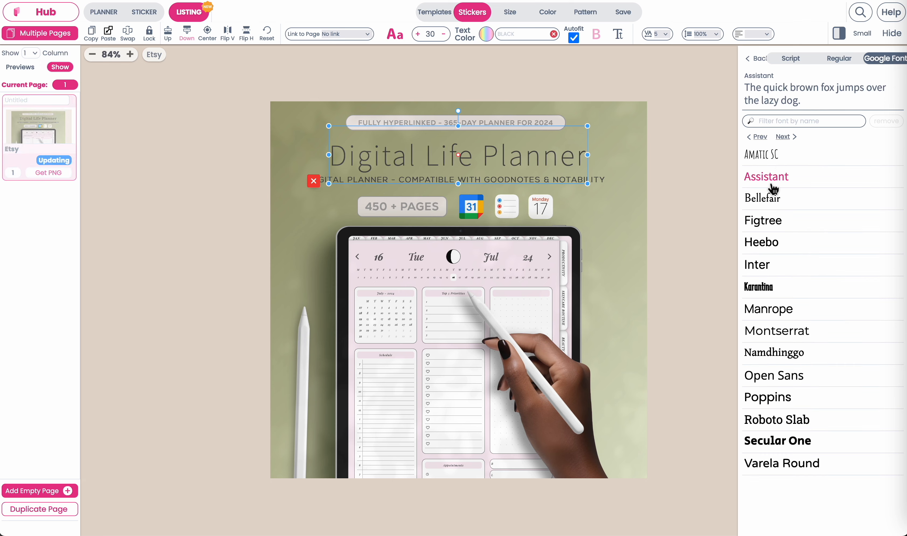
pyautogui.click(771, 198)
pyautogui.click(768, 242)
pyautogui.click(760, 289)
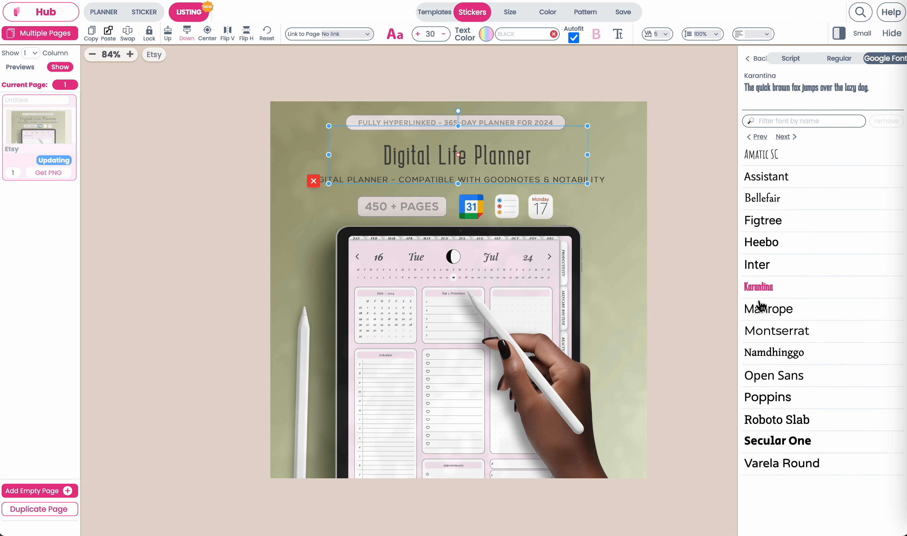
# Select the subtitle text, leave the font list and examine the app icons beside the 450 + PAGES label.
pyautogui.click(486, 125)
pyautogui.click(562, 183)
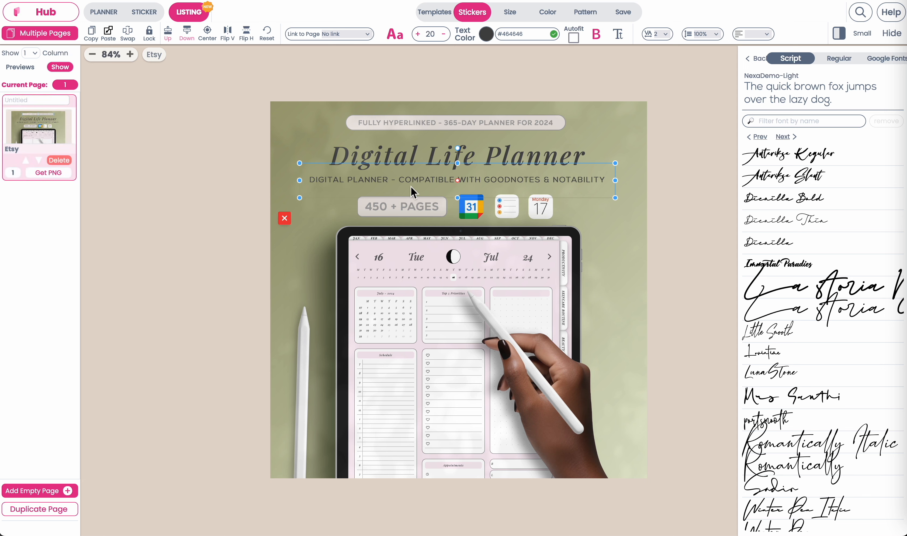
pyautogui.click(759, 59)
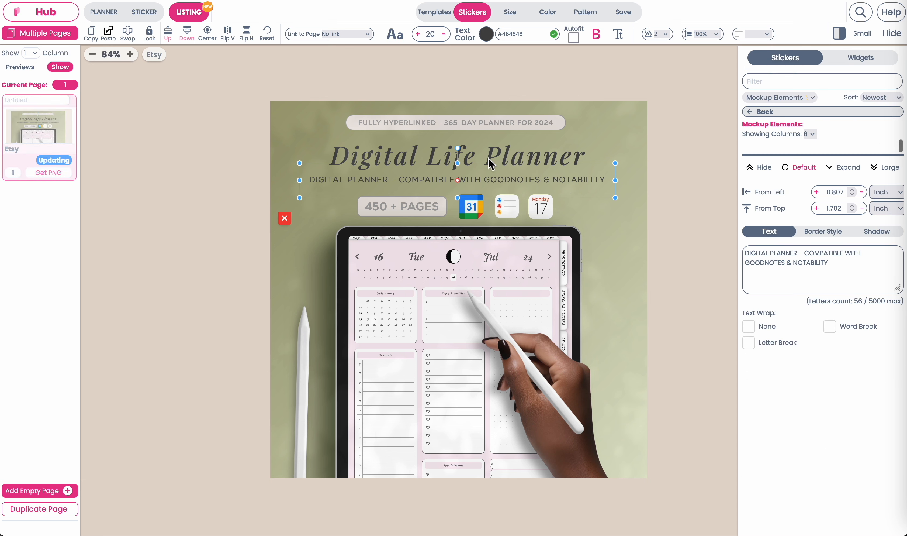
pyautogui.click(477, 216)
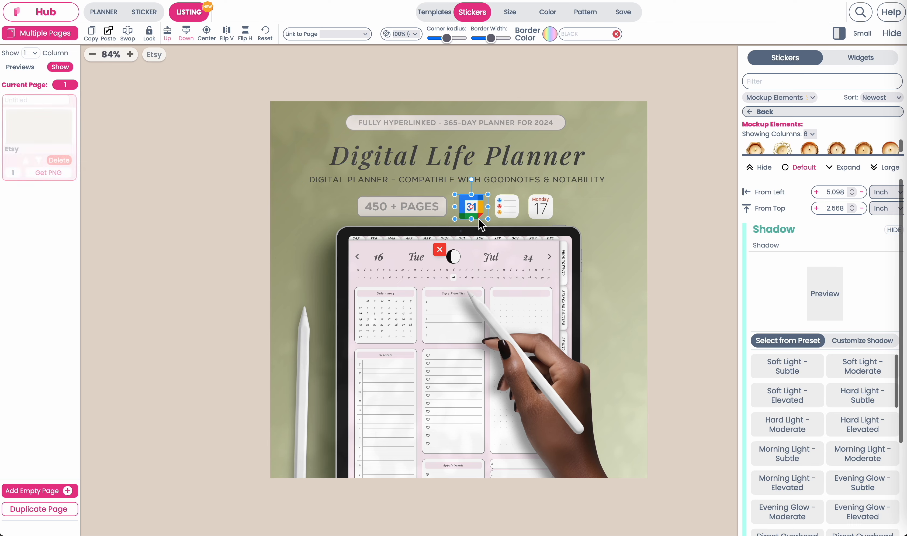
pyautogui.click(507, 207)
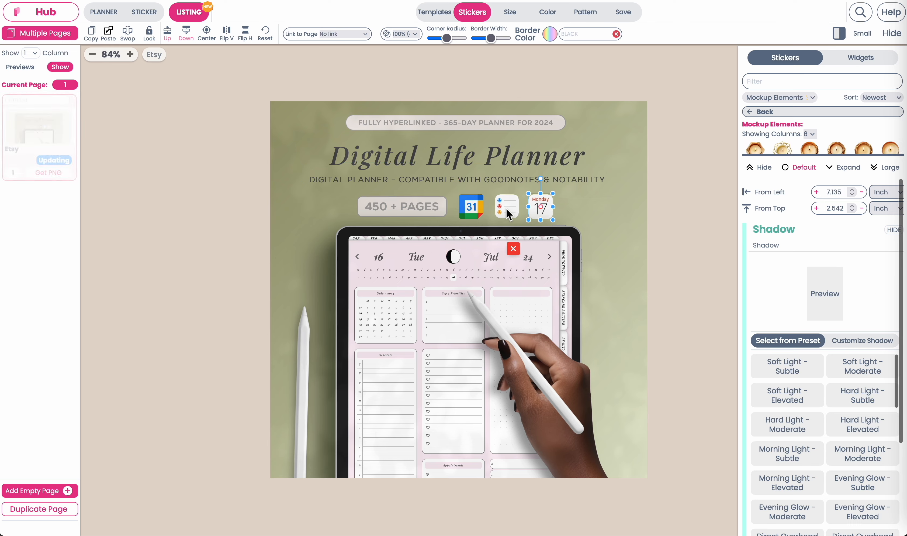
pyautogui.click(538, 210)
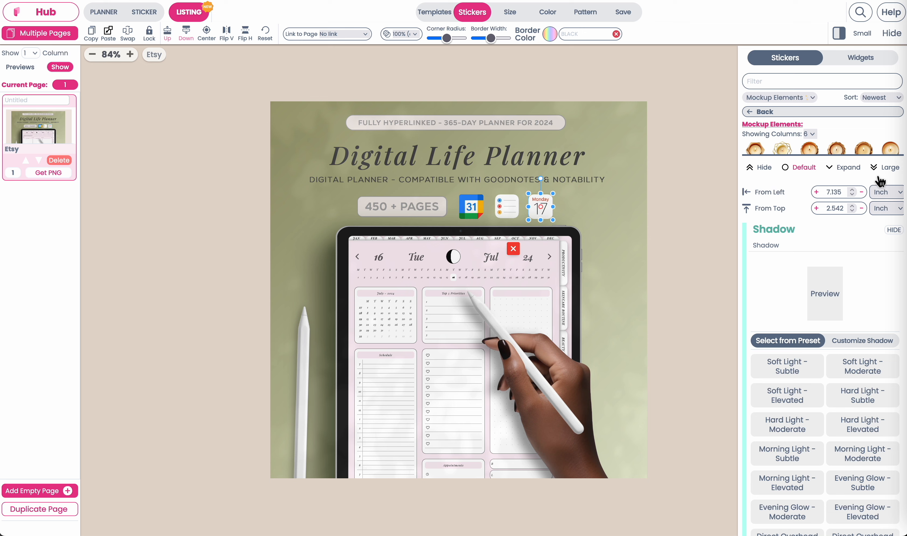
# Enlarge the sticker library, filter it to Icons Basic and find the calendar and reminder app icons at its end.
pyautogui.click(885, 169)
pyautogui.click(808, 81)
pyautogui.write('icon')
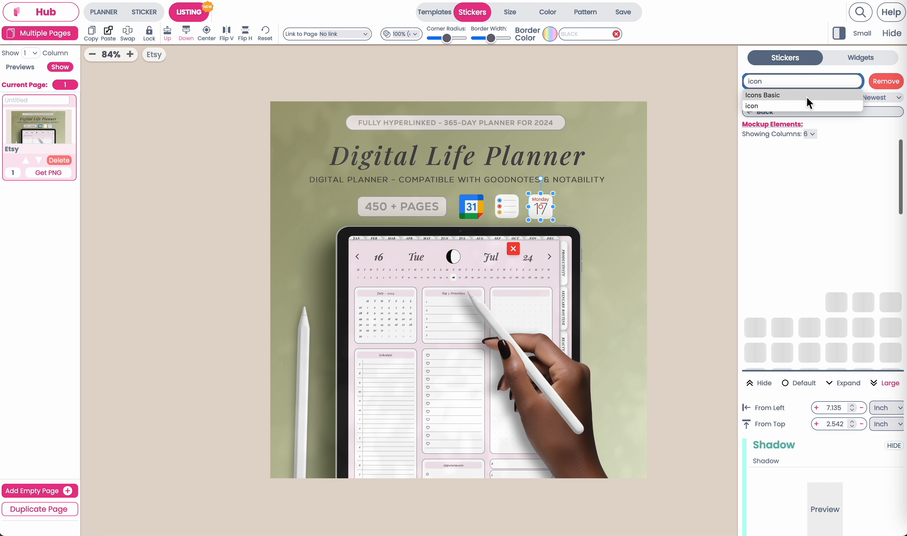
pyautogui.press('Down')
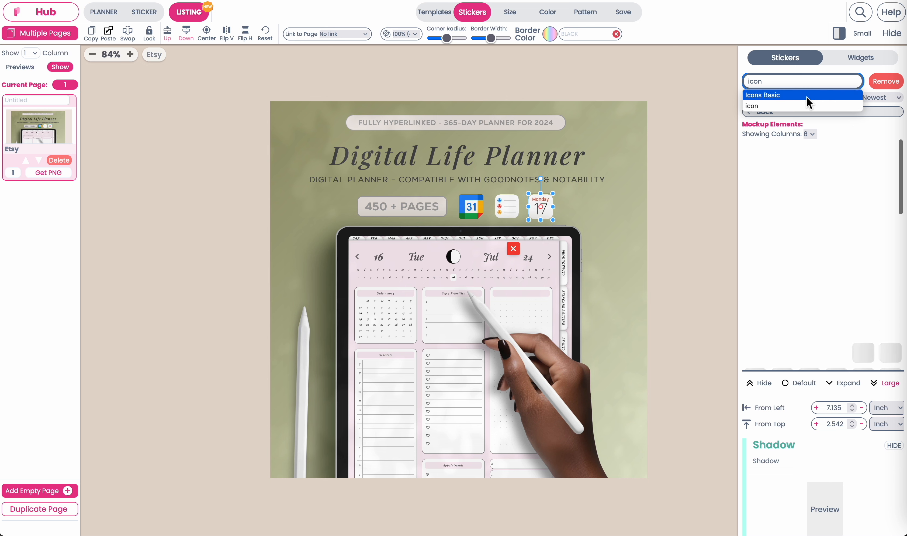
pyautogui.click(756, 97)
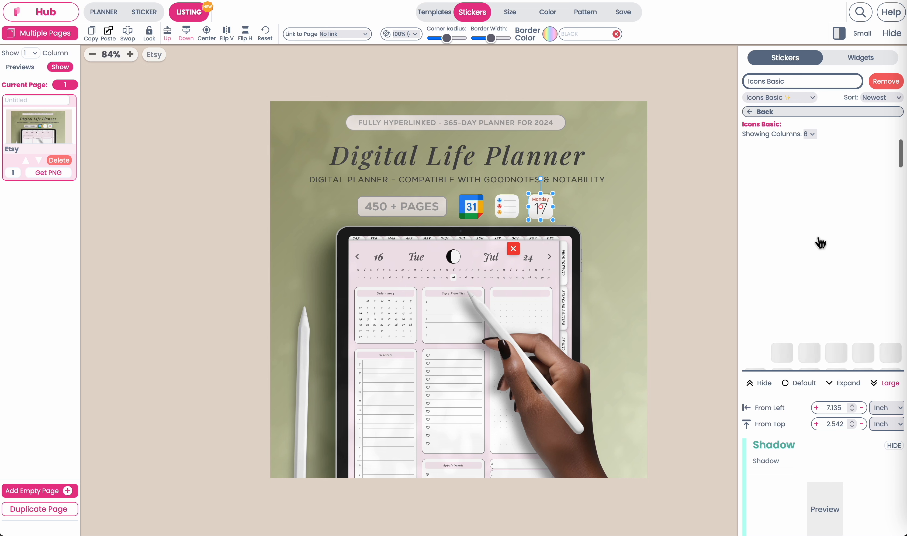
pyautogui.scroll(-4, 821, 243)
pyautogui.scroll(-4, 821, 242)
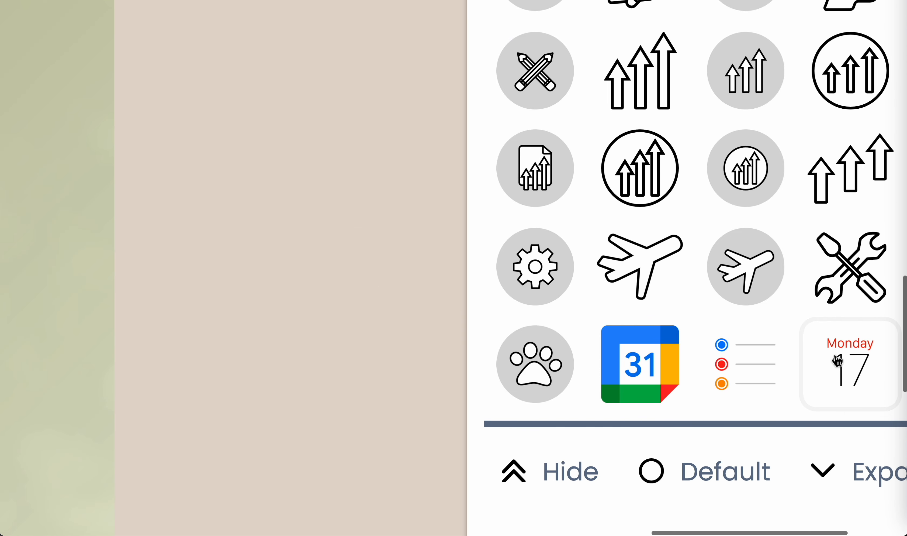
# Try placing an extra Google Calendar icon over the existing one beside the 450 + PAGES label and remove it.
pyautogui.click(838, 364)
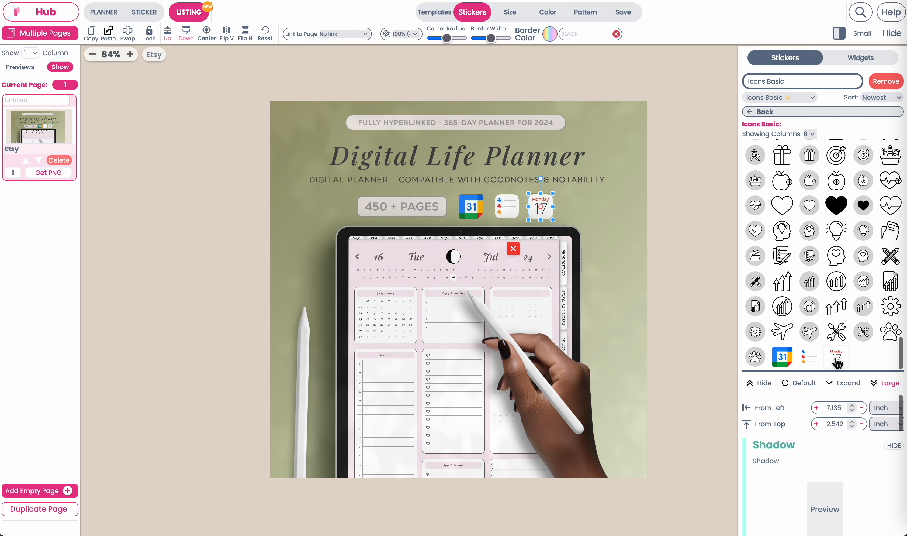
pyautogui.click(783, 356)
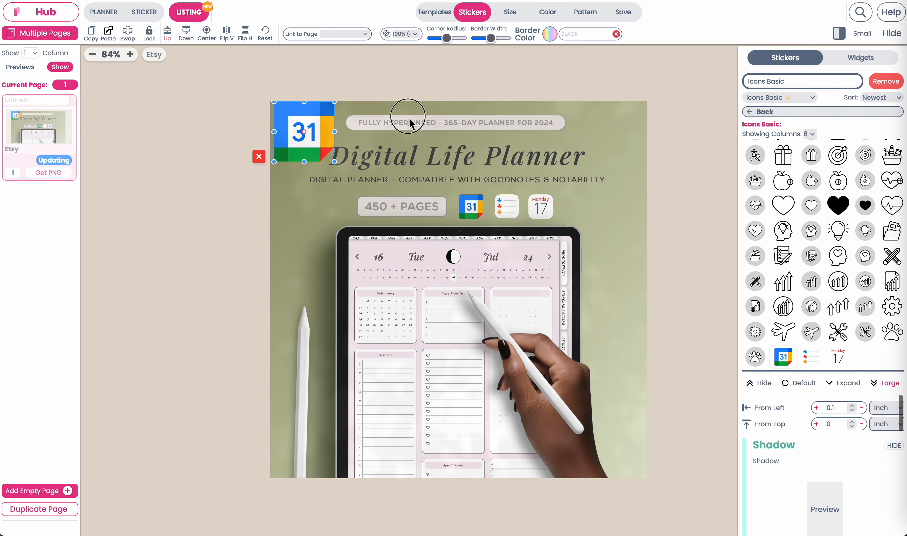
pyautogui.moveTo(291, 136); pyautogui.dragTo(468, 217)
pyautogui.click(433, 246)
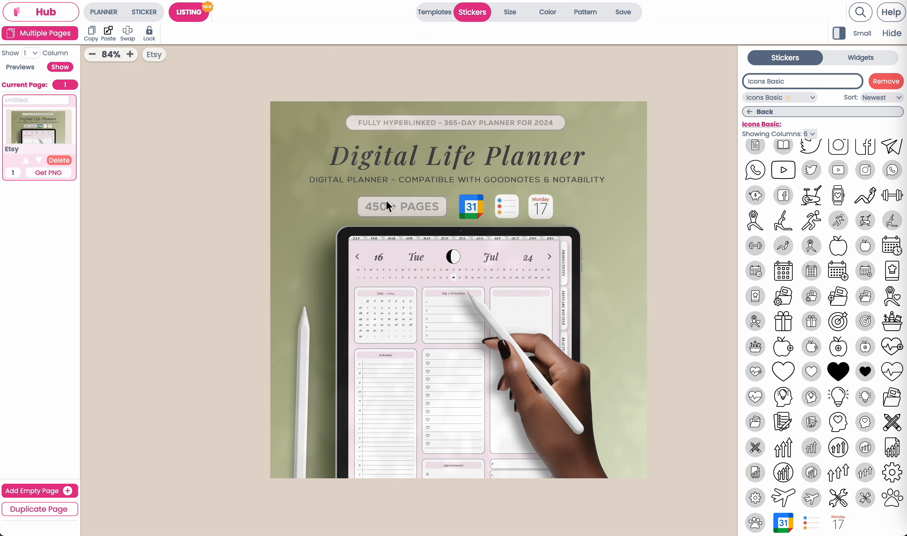
# Add a hyperlink button, enlarge it over the 450 + PAGES label and replace its text with "kjbakdsjfbskdjfb".
pyautogui.click(415, 124)
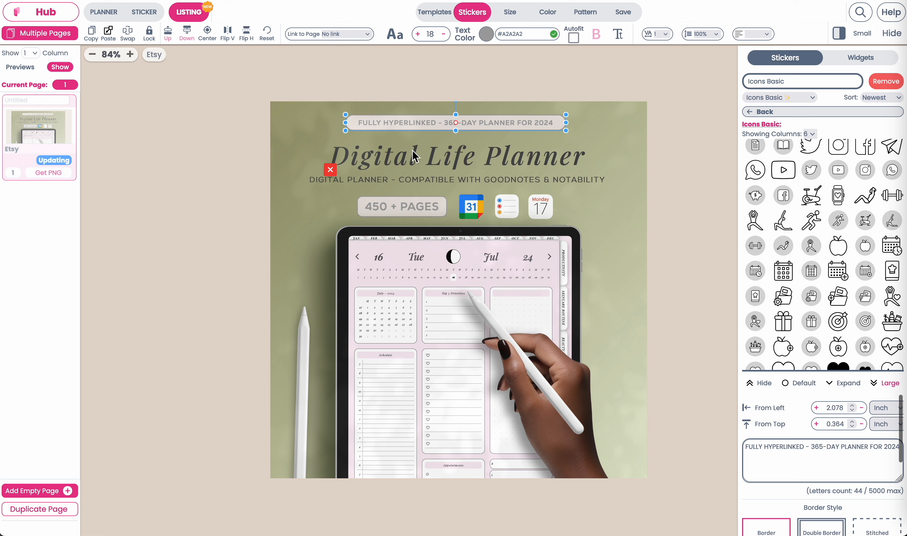
pyautogui.click(400, 212)
pyautogui.click(861, 58)
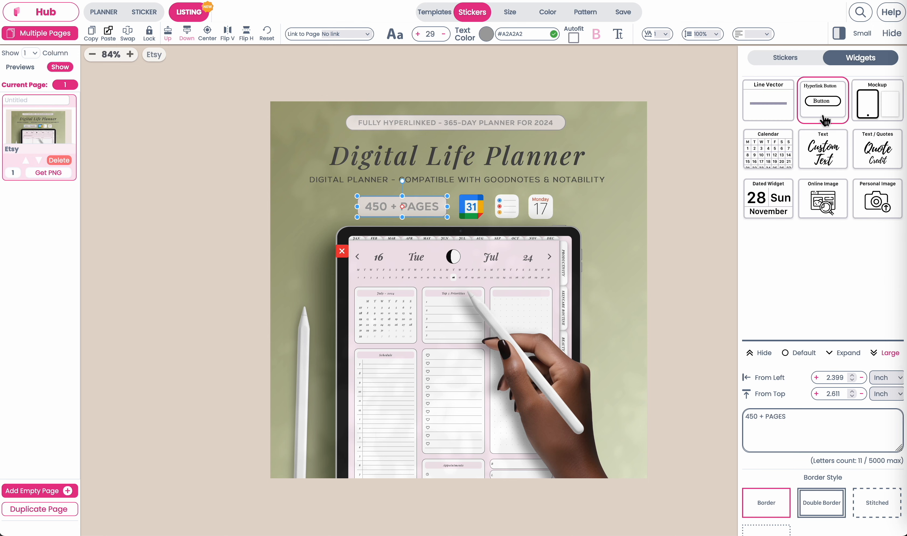
pyautogui.click(824, 107)
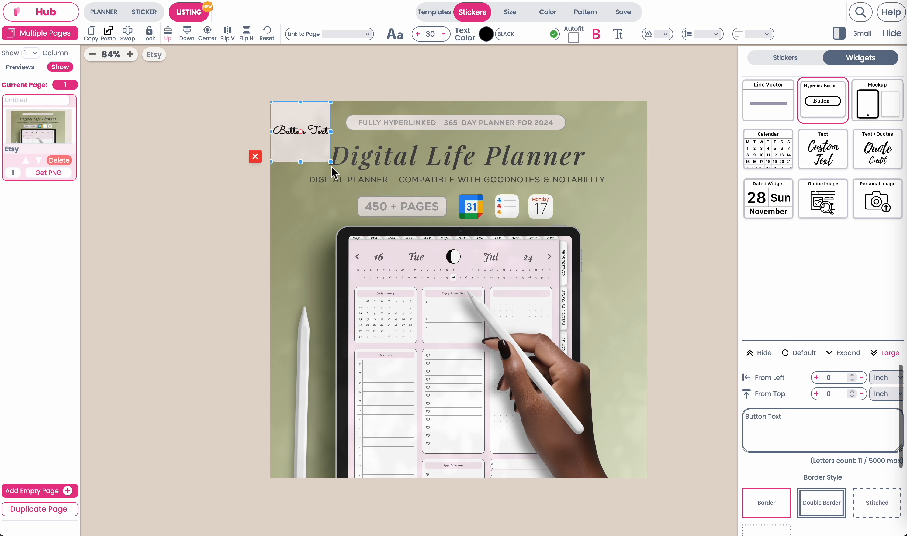
pyautogui.moveTo(333, 164); pyautogui.dragTo(375, 233)
pyautogui.moveTo(820, 419); pyautogui.dragTo(581, 419)
pyautogui.write('kjbakdsjfbskdjfb')
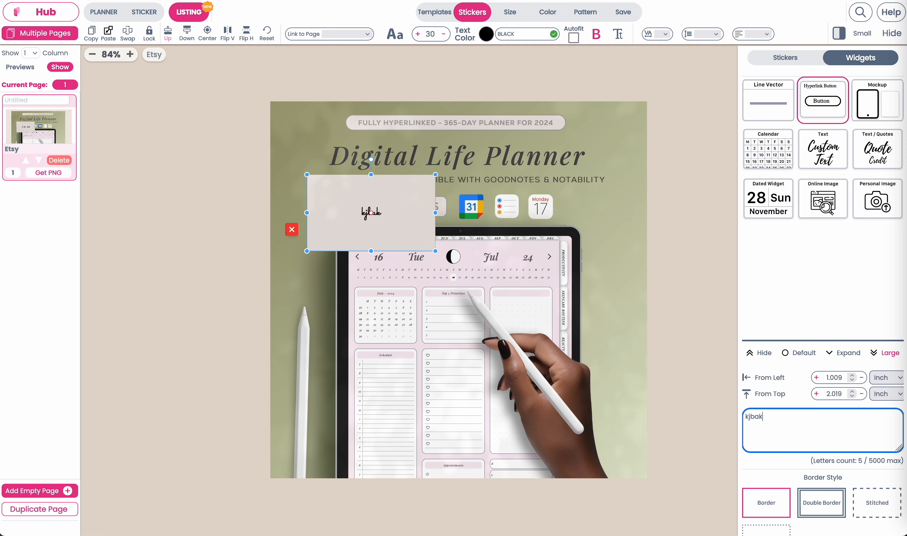
# Set the button text in the Dienilla script font and colour it with the plum shade of the Spring Awakening palette.
pyautogui.click(398, 39)
pyautogui.click(784, 197)
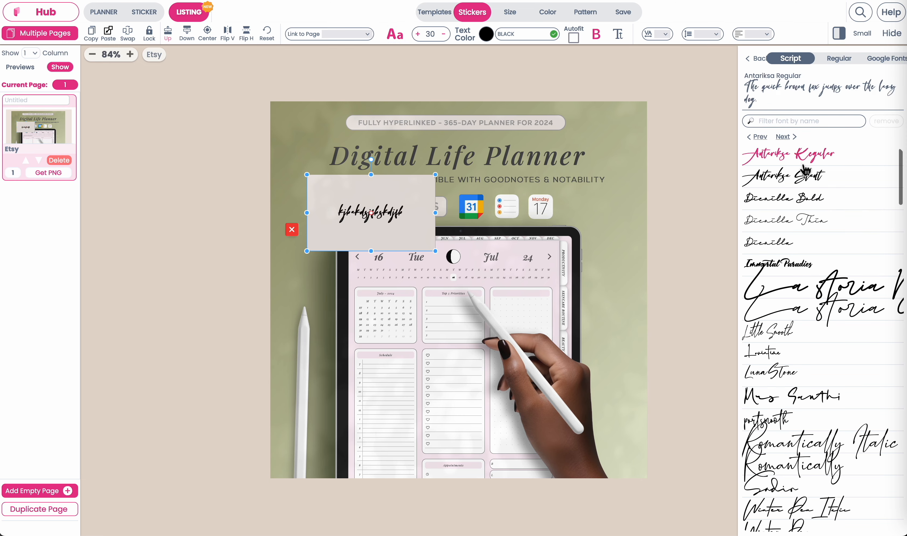
pyautogui.click(798, 244)
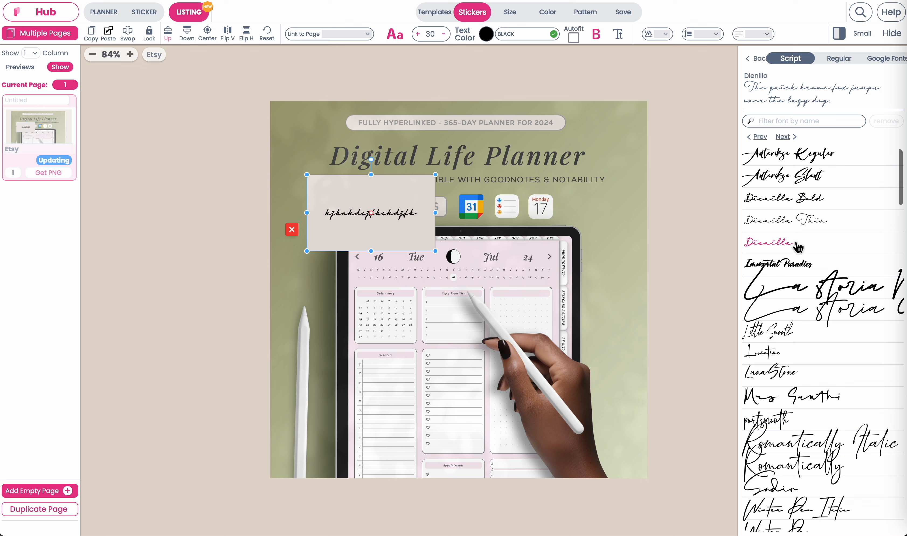
pyautogui.click(491, 36)
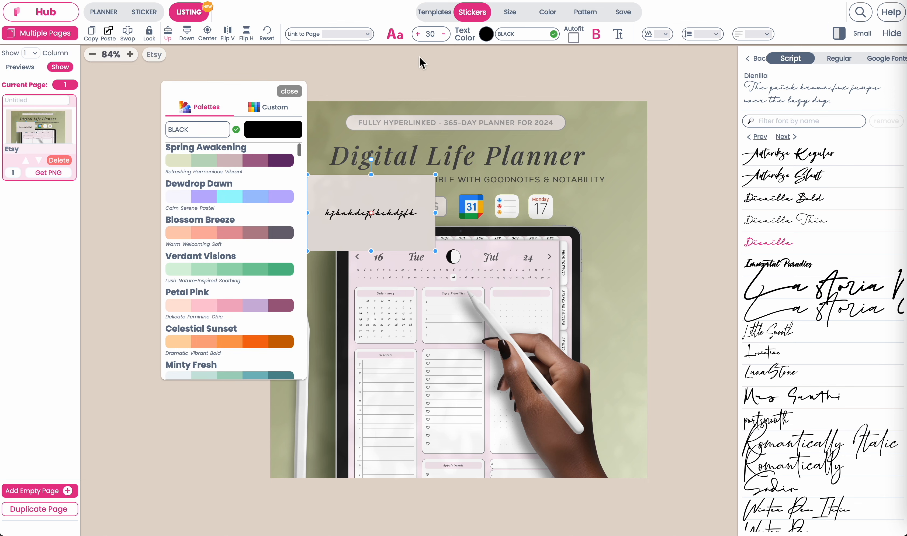
pyautogui.click(280, 160)
pyautogui.click(246, 162)
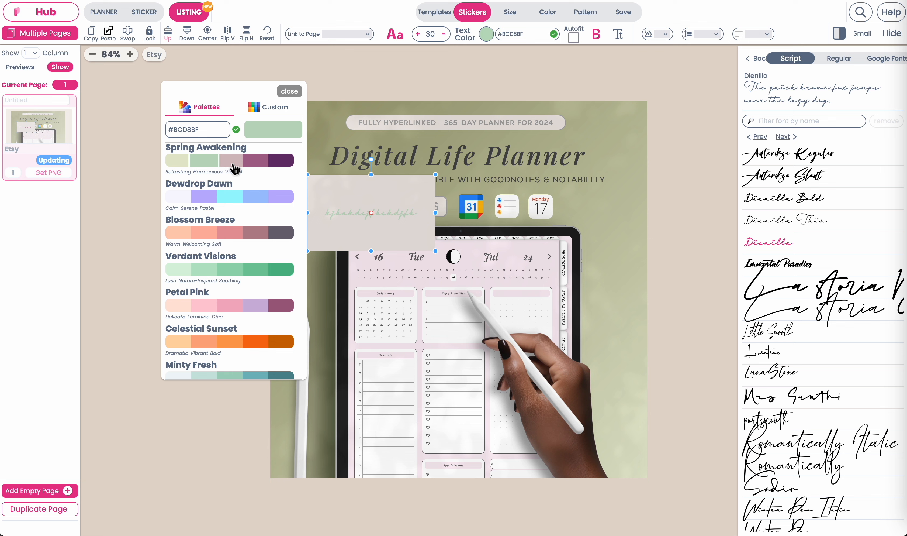
pyautogui.click(290, 91)
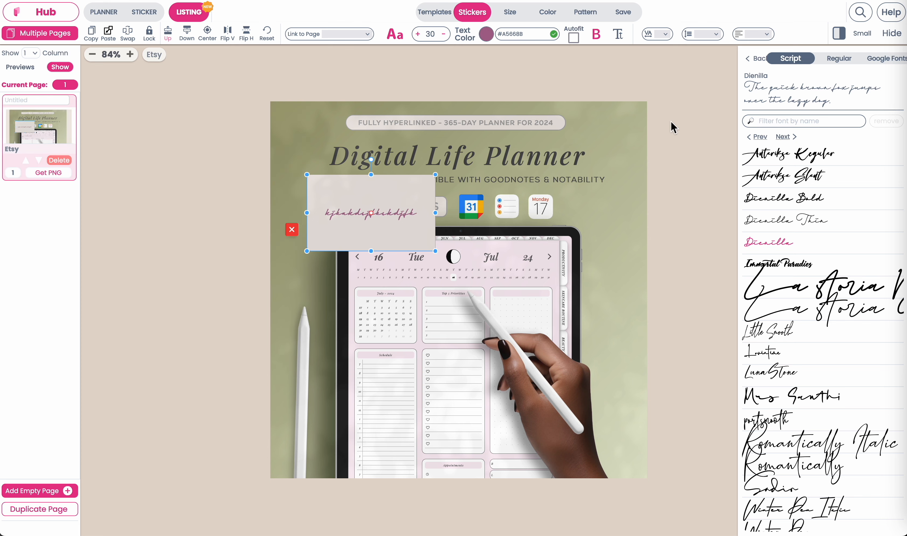
pyautogui.click(757, 59)
# Clear the button's text and place the empty button beside the 450 + PAGES label, toward the image's edge.
pyautogui.moveTo(410, 245); pyautogui.dragTo(497, 306)
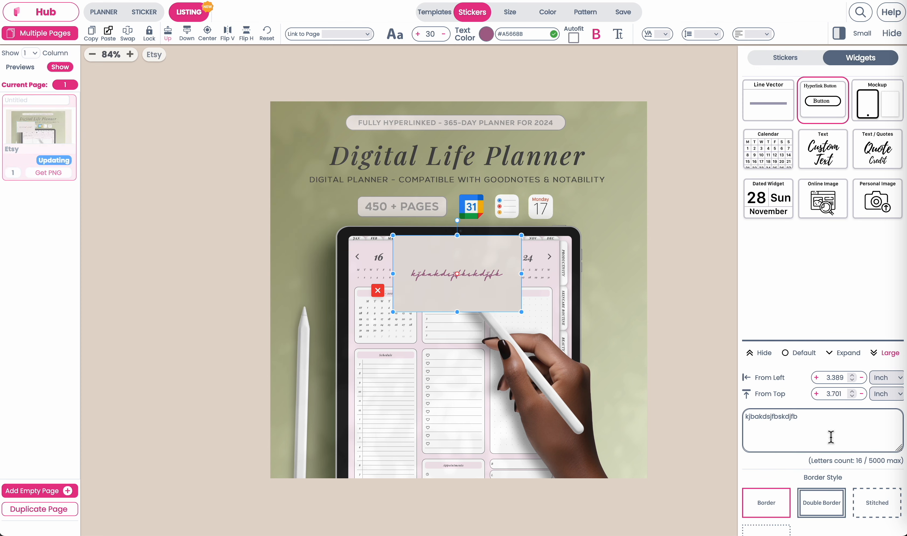
pyautogui.doubleClick(747, 416)
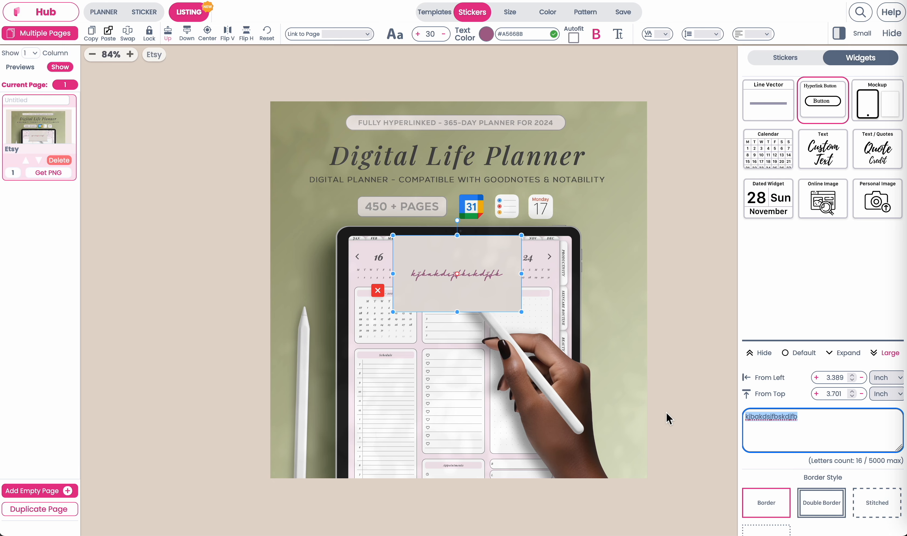
pyautogui.press('BackSpace')
pyautogui.moveTo(511, 296); pyautogui.dragTo(306, 201)
# Try a border radius of 100 px on the empty button, and square its corners with 0 px.
pyautogui.scroll(7, 299, 173)
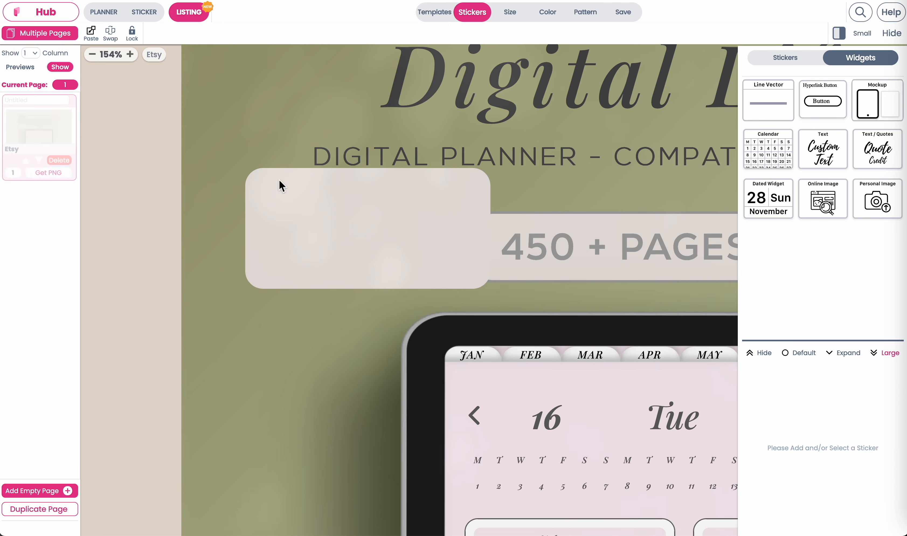
pyautogui.scroll(-3, 809, 438)
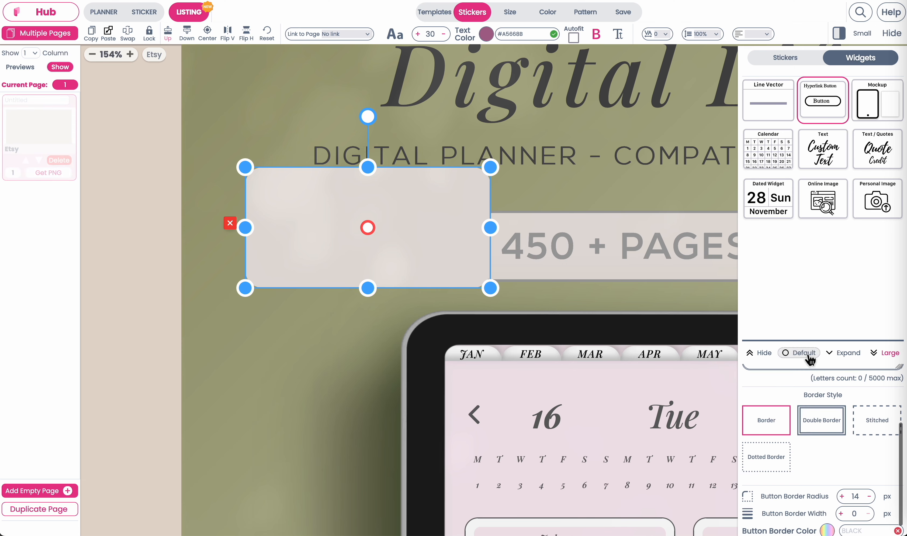
pyautogui.click(800, 352)
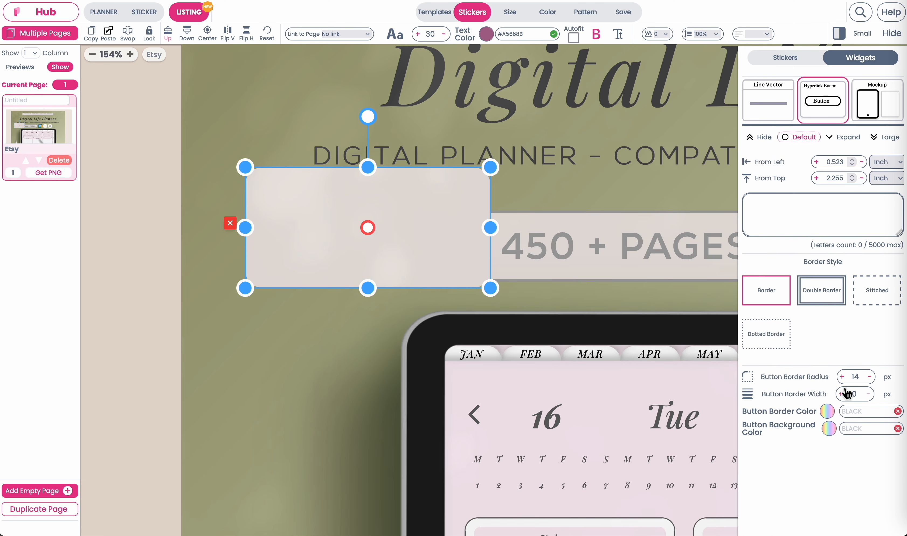
pyautogui.write('00')
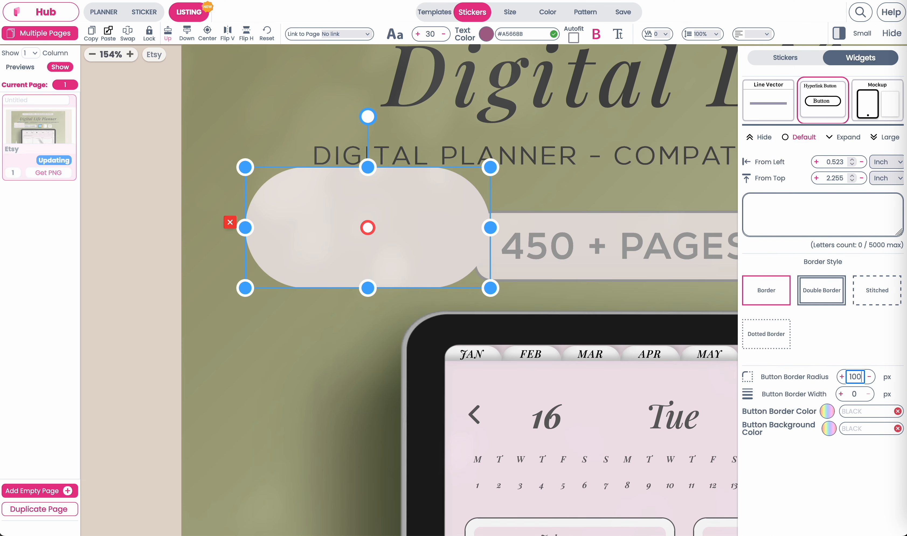
pyautogui.click(310, 401)
pyautogui.click(304, 274)
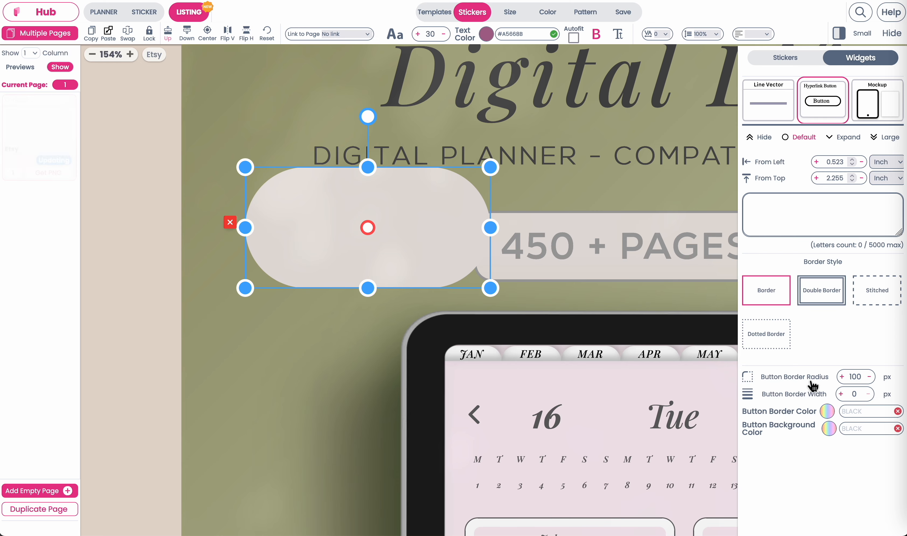
pyautogui.write('0')
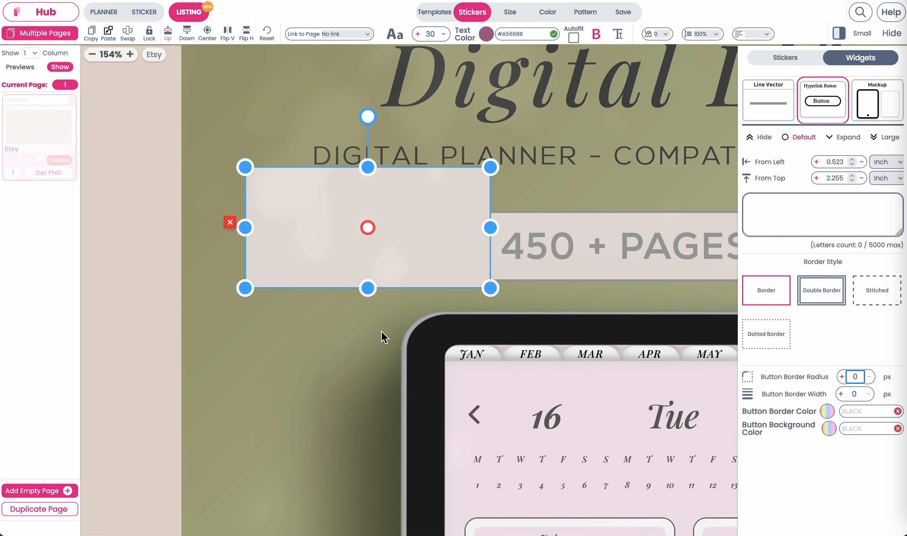
pyautogui.click(333, 359)
pyautogui.click(322, 205)
pyautogui.moveTo(322, 204); pyautogui.dragTo(312, 202)
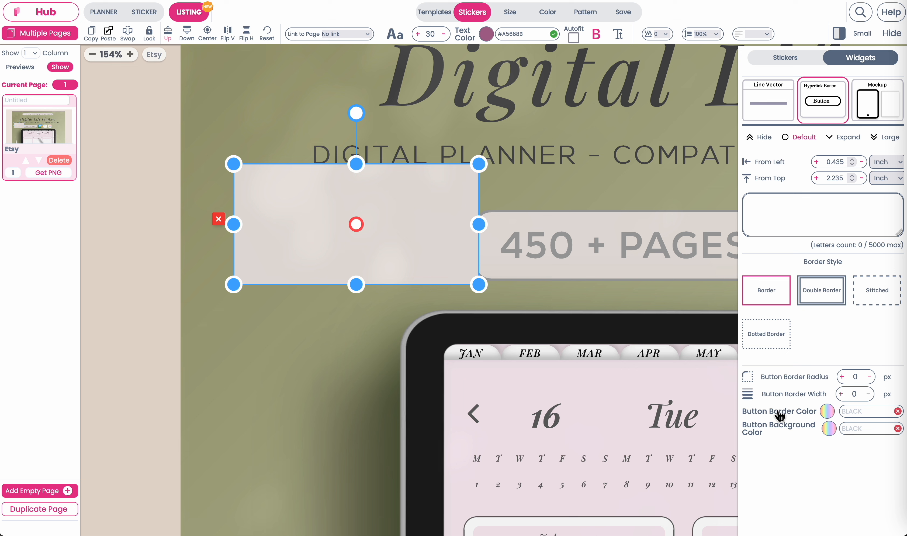
# Try a white background on the empty button, and recolour it green #74C69D from the Verdant Visions palette.
pyautogui.click(869, 412)
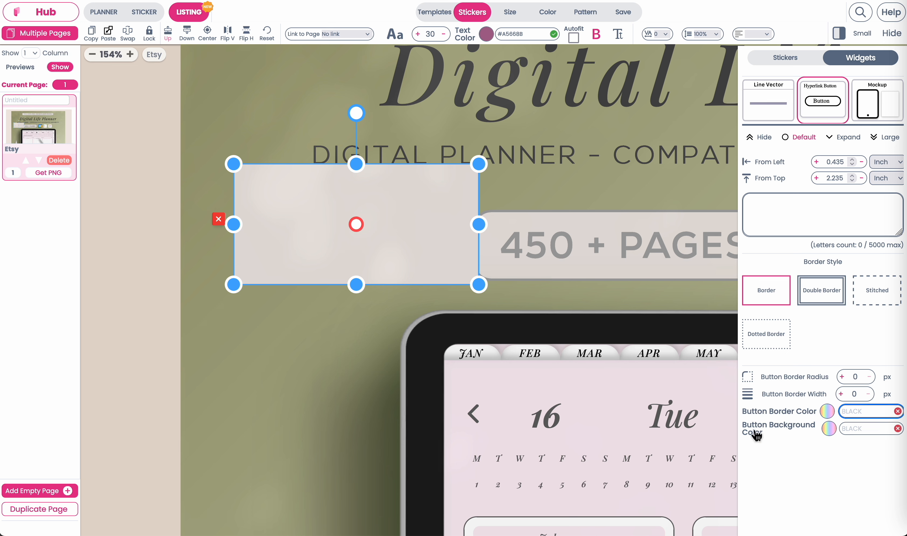
pyautogui.click(862, 431)
pyautogui.write('white')
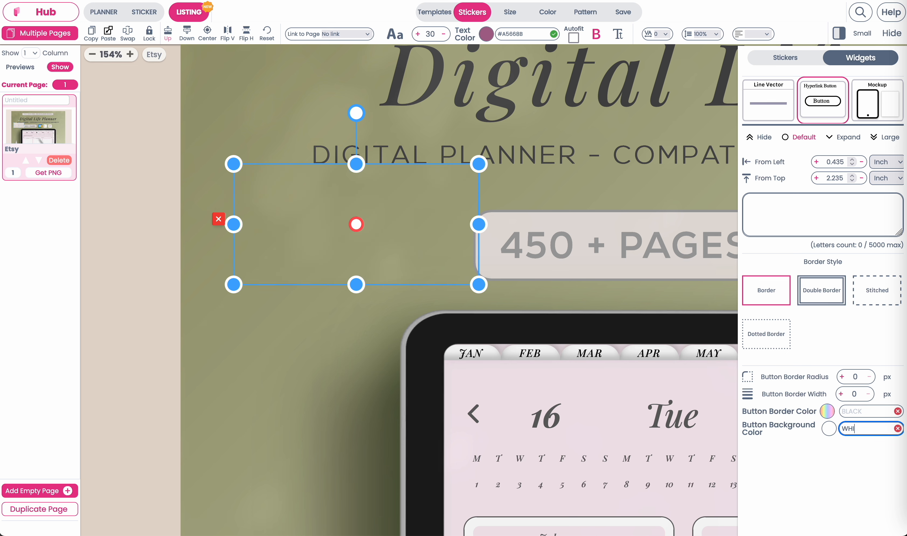
pyautogui.click(830, 428)
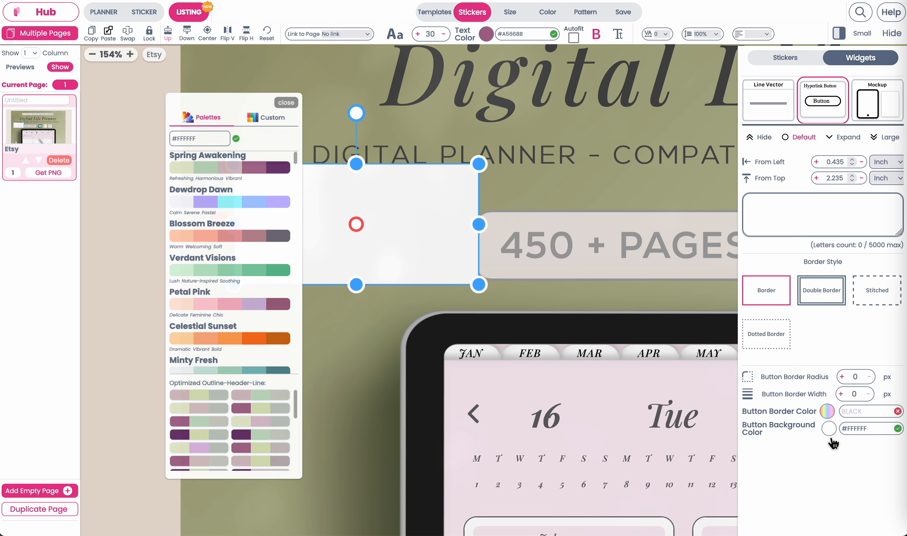
pyautogui.click(277, 274)
pyautogui.click(264, 274)
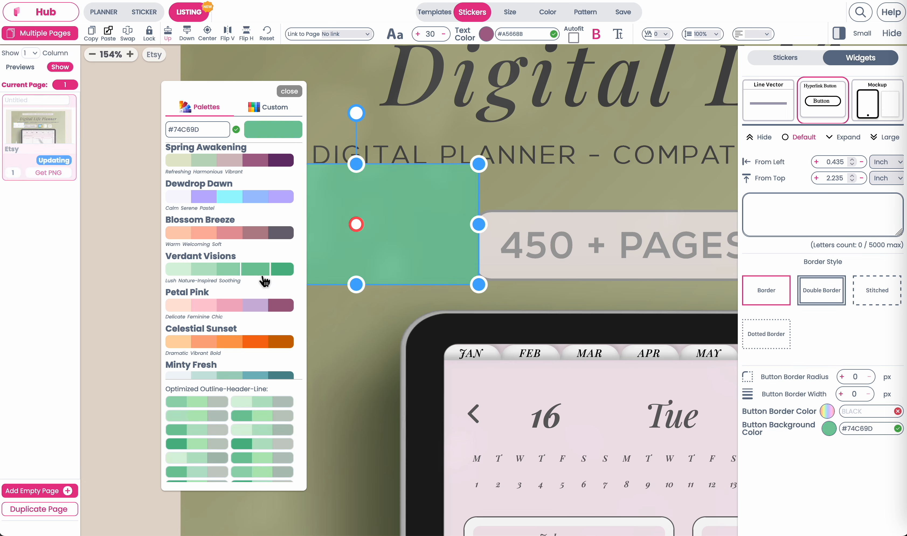
pyautogui.click(290, 91)
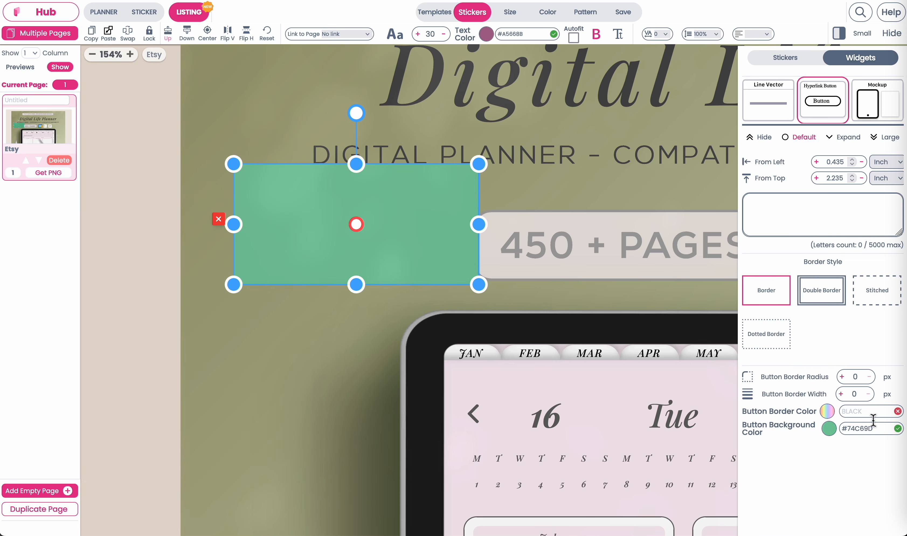
# Try a black border 6 px wide on the green button, and delete the button from the page.
pyautogui.click(868, 411)
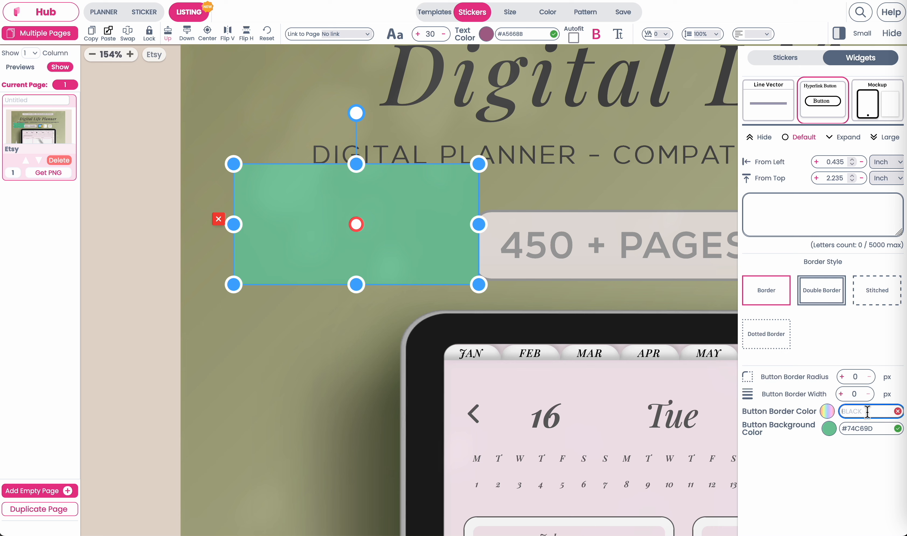
pyautogui.write('BLACK')
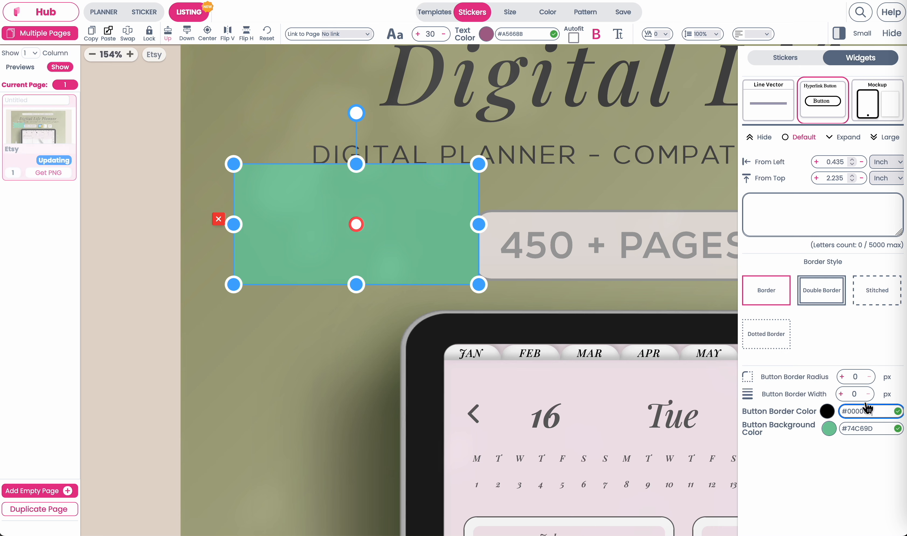
pyautogui.click(843, 398)
pyautogui.click(842, 398)
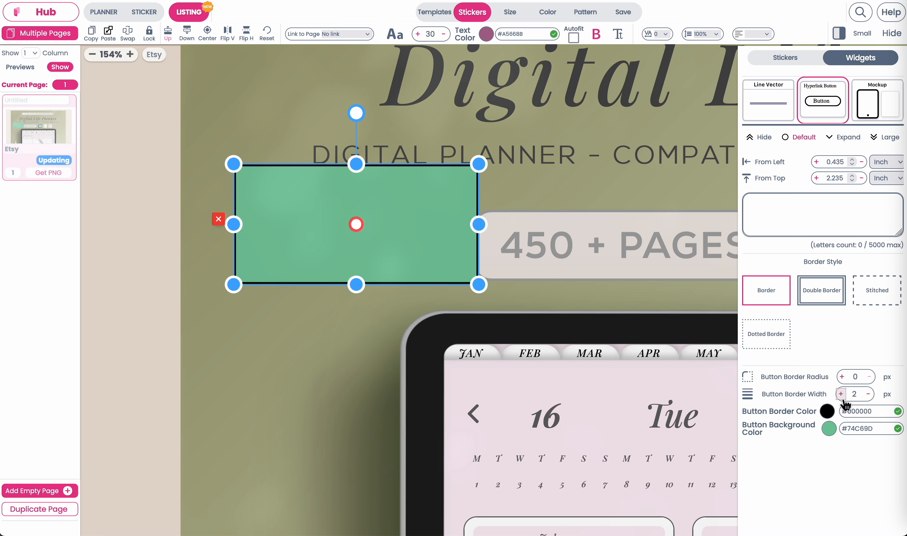
pyautogui.click(842, 398)
pyautogui.click(843, 399)
pyautogui.click(842, 398)
pyautogui.click(843, 398)
pyautogui.click(871, 398)
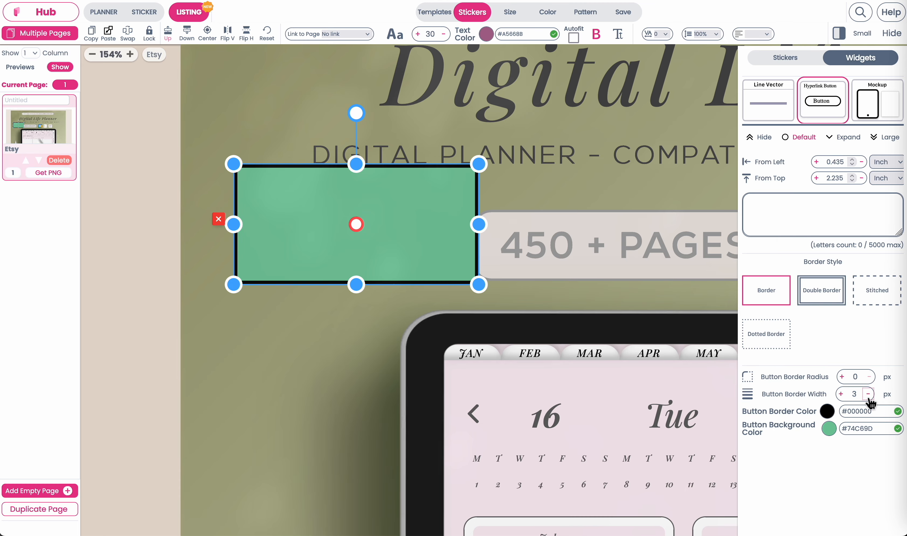
pyautogui.click(842, 394)
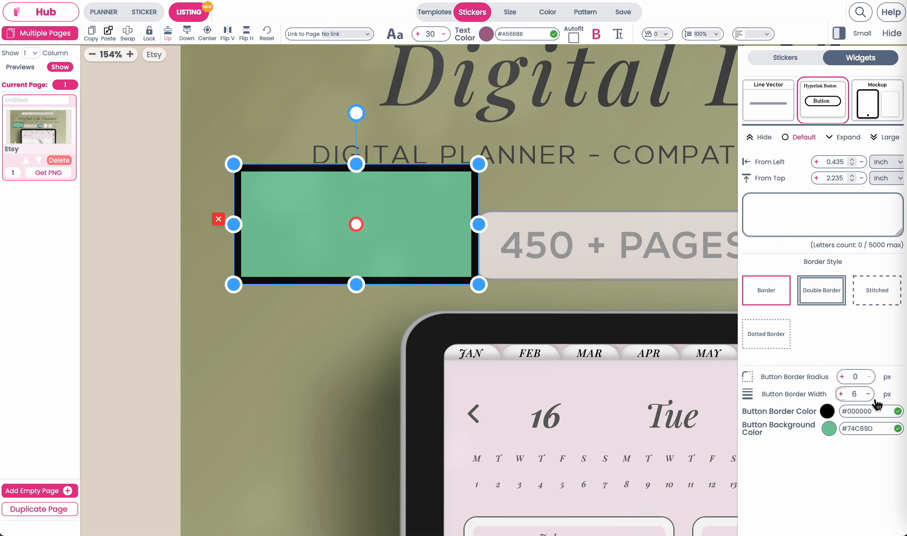
pyautogui.click(280, 324)
pyautogui.scroll(-5, 279, 324)
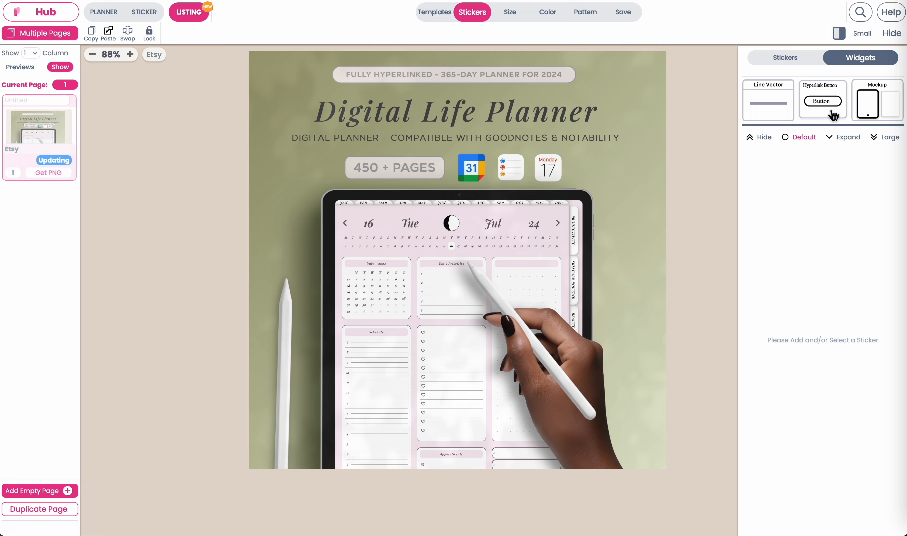
# Add a new hyperlink button and stretch it across the full page width, covering the header text and icons.
pyautogui.click(826, 110)
pyautogui.click(305, 92)
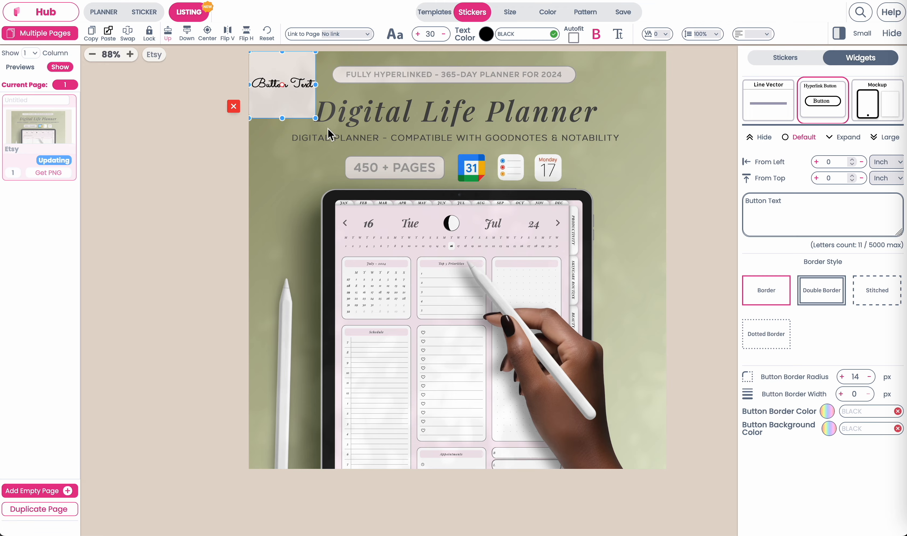
pyautogui.moveTo(314, 116); pyautogui.dragTo(744, 237)
pyautogui.moveTo(621, 162); pyautogui.dragTo(598, 156)
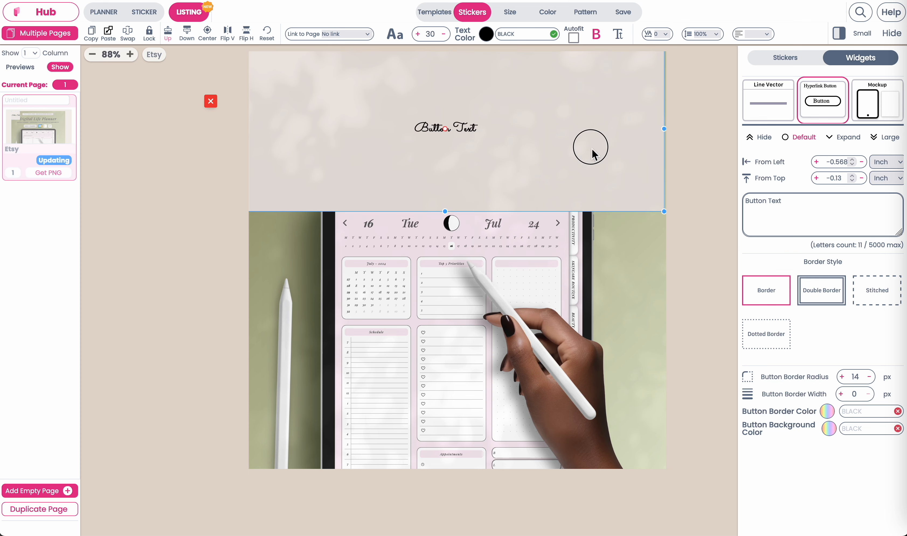
# Set the wide button's background colour to white #FFFFFF and delete its placeholder text.
pyautogui.write('#FFFFFF')
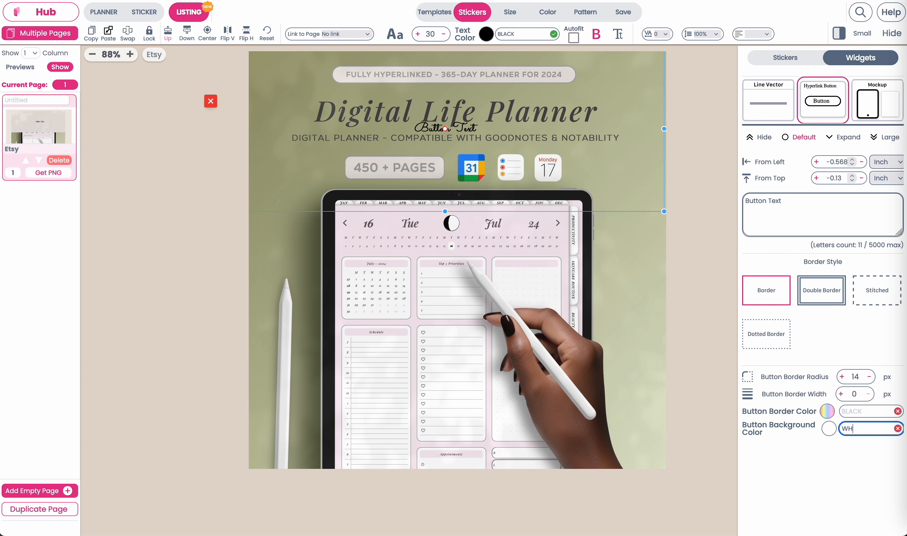
pyautogui.click(826, 210)
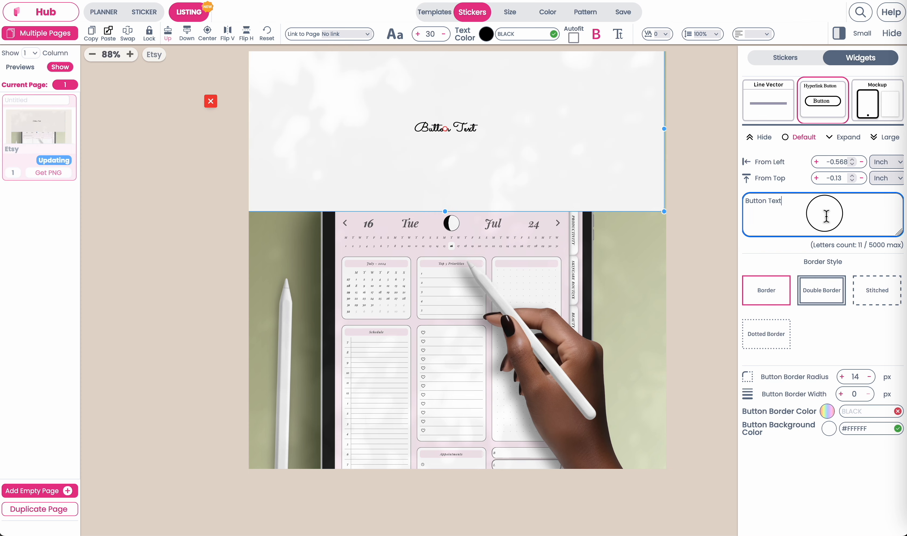
pyautogui.hotkey('ctrl', 'a')
pyautogui.press('BackSpace')
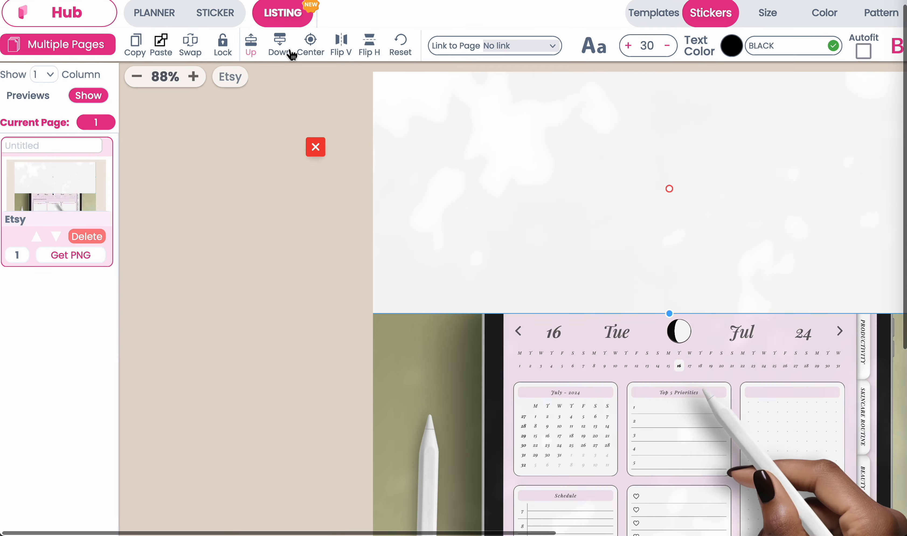
# Send the wide white button backward until it sits behind the header text, icons and tablet mockup.
pyautogui.click(284, 48)
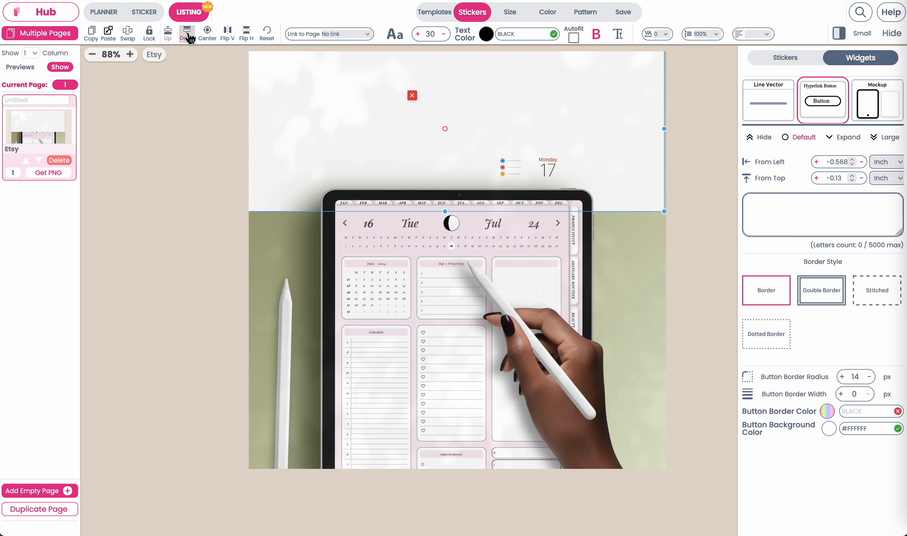
pyautogui.click(187, 34)
pyautogui.click(187, 34)
pyautogui.click(188, 34)
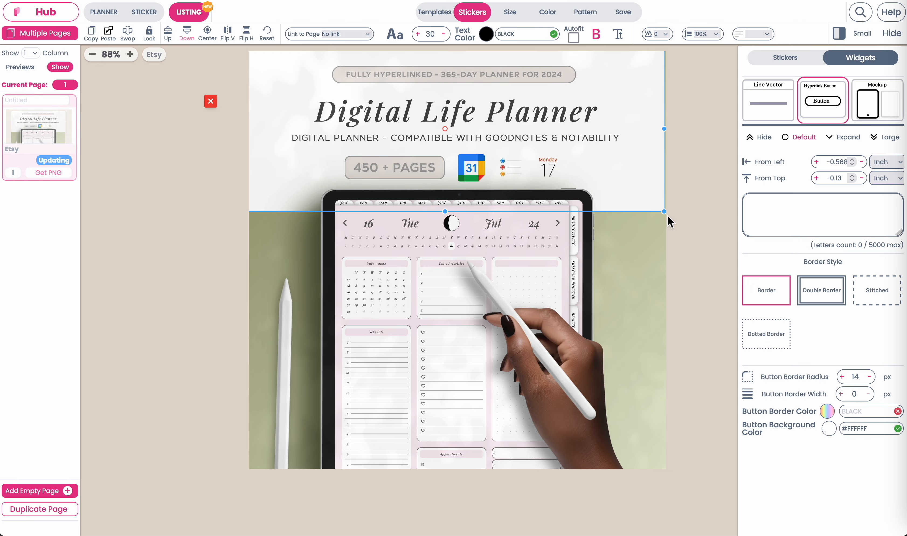
# Extend the white banner slightly further down behind the top of the tablet, and deselect it.
pyautogui.moveTo(665, 211); pyautogui.dragTo(677, 228)
pyautogui.click(653, 254)
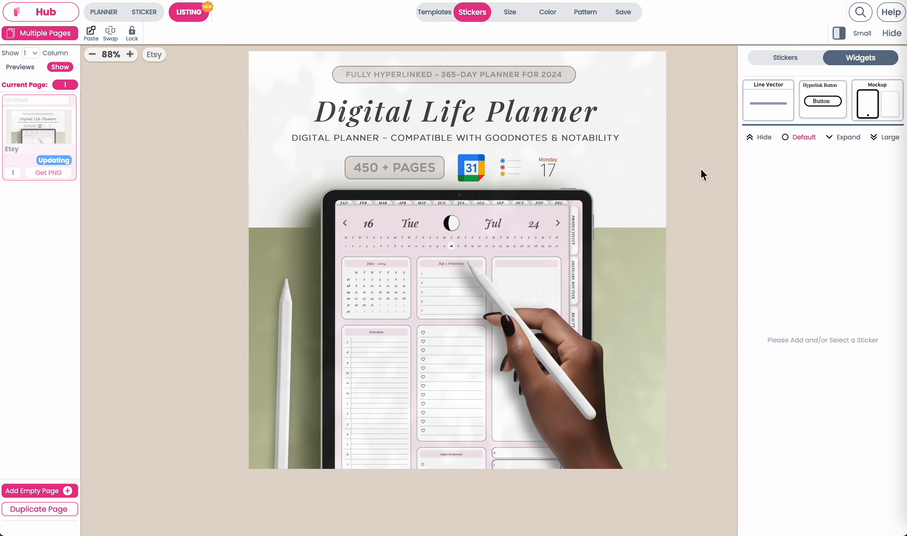
pyautogui.click(652, 162)
pyautogui.moveTo(652, 162)
pyautogui.mouseDown()
pyautogui.moveTo(648, 251)
pyautogui.moveTo(607, 454)
pyautogui.moveTo(655, 320)
pyautogui.moveTo(650, 141)
pyautogui.moveTo(652, 172)
pyautogui.moveTo(652, 158)
pyautogui.mouseUp()
pyautogui.click(655, 252)
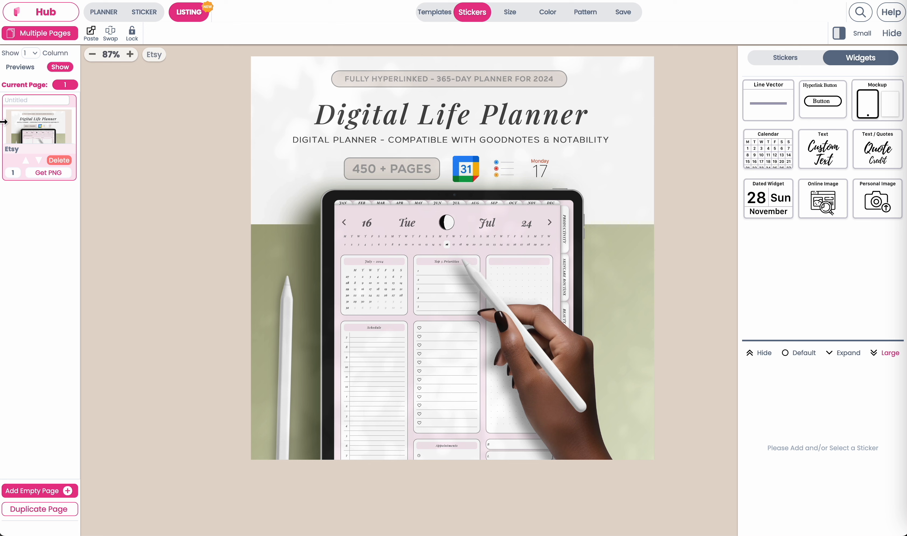
# Export the listing page as a PNG, open the downloaded listing(8).png to check it, and close the preview.
pyautogui.click(48, 173)
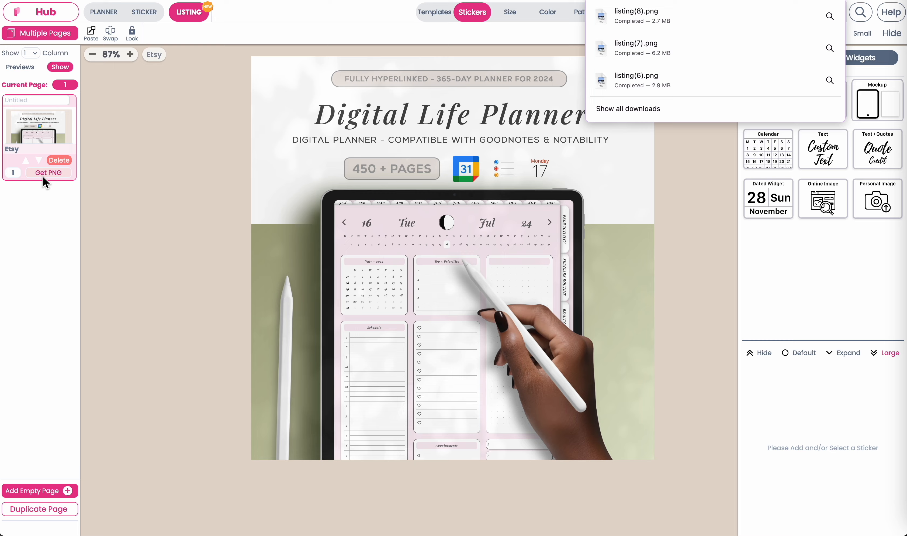
pyautogui.click(625, 27)
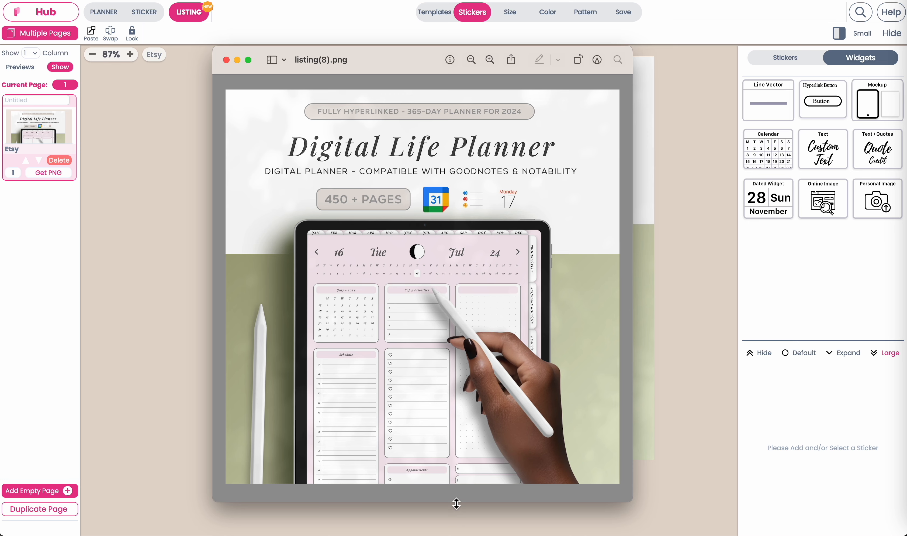
pyautogui.click(226, 60)
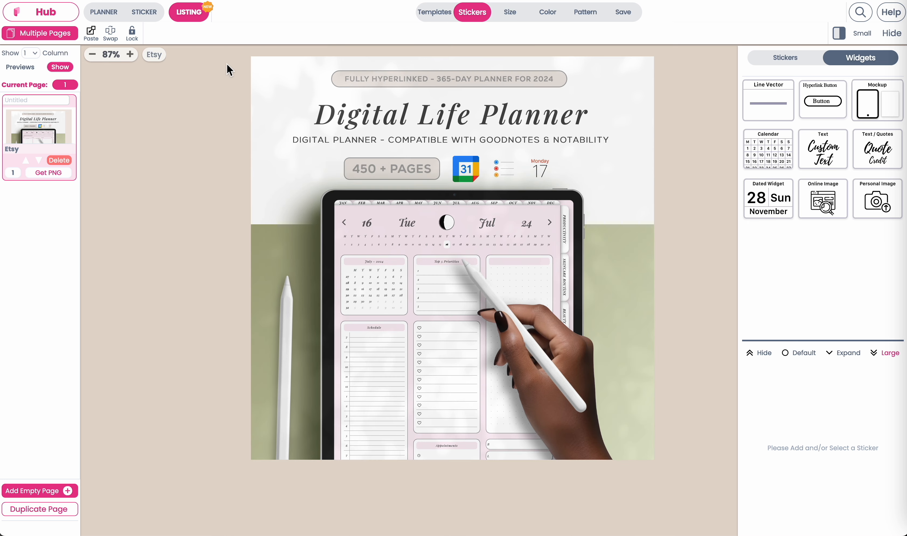
# Apply the Daisy 2 premade listing template from the Daisy category to the page.
pyautogui.click(434, 14)
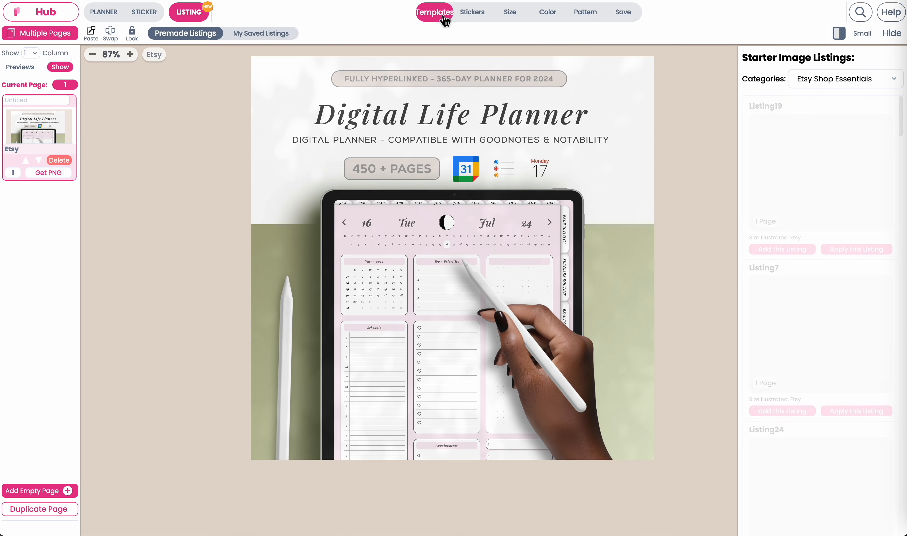
pyautogui.click(843, 80)
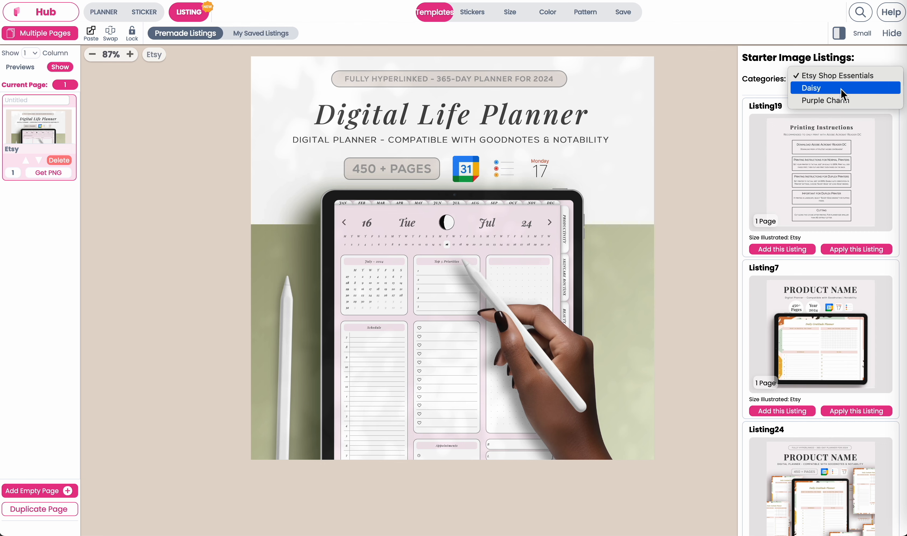
pyautogui.click(842, 89)
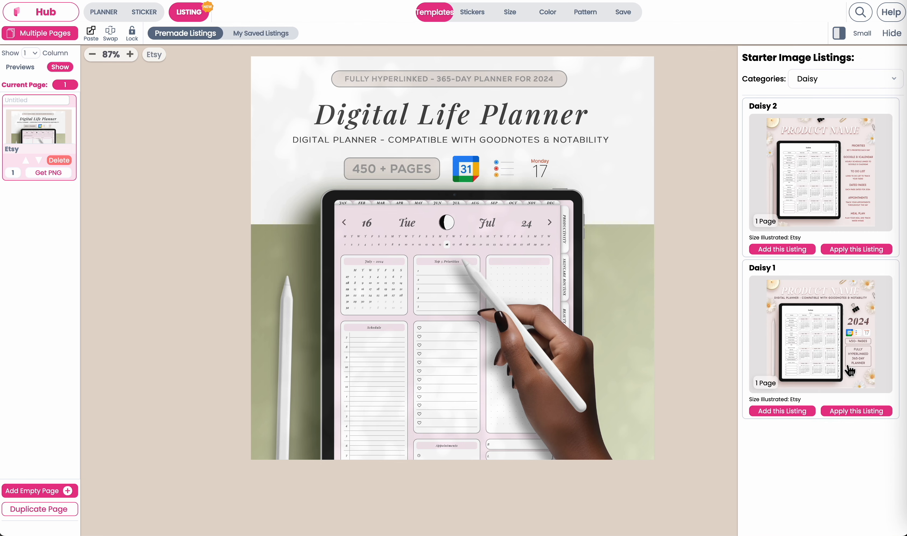
pyautogui.click(868, 251)
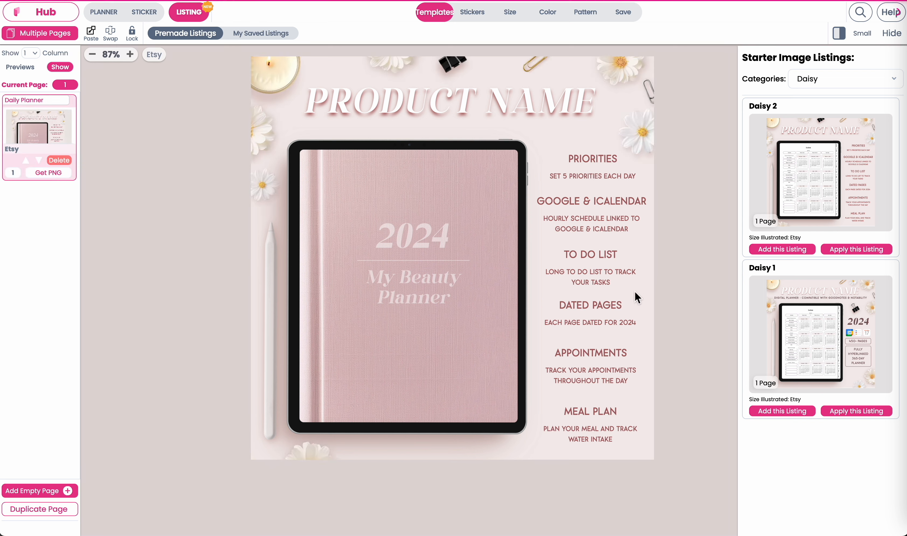
# Try the Purple Charm templates Listing 3, Listing 4 and Listing 2 on the page one after another.
pyautogui.click(853, 85)
pyautogui.click(853, 88)
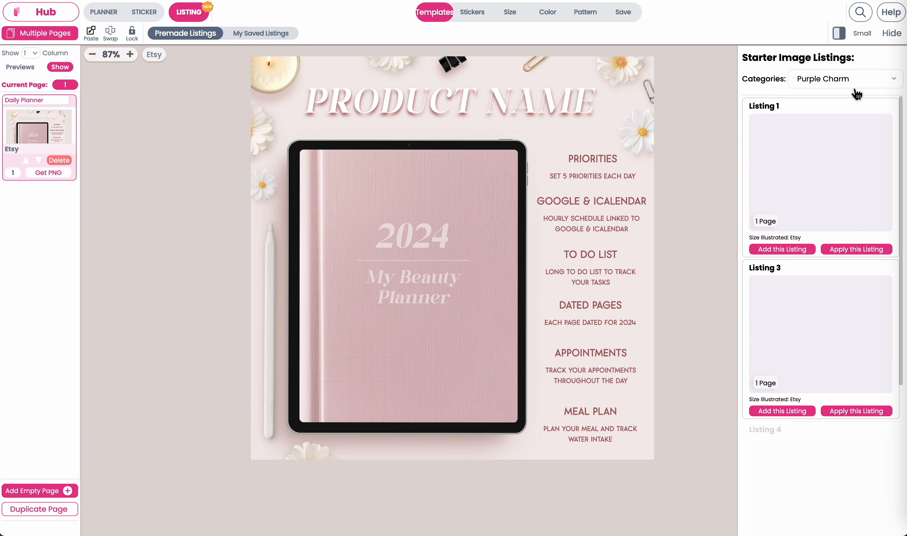
pyautogui.click(837, 414)
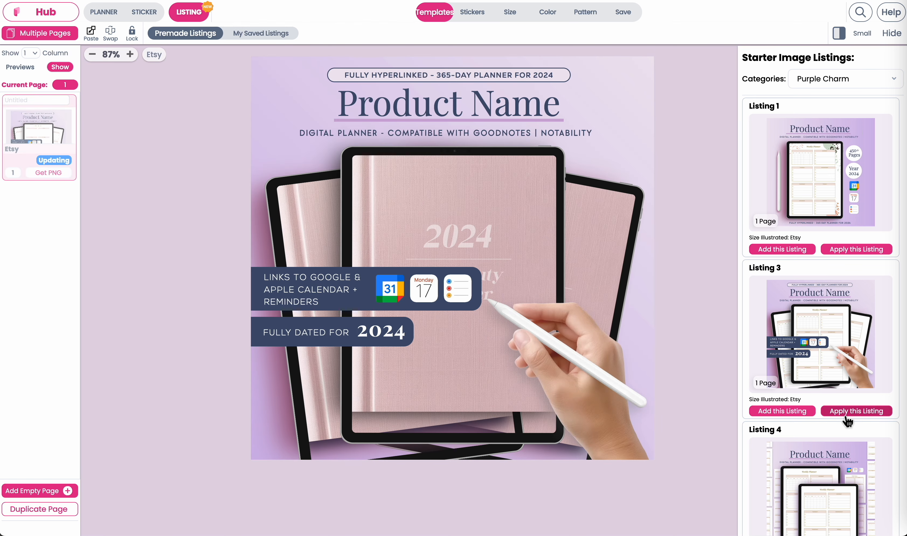
pyautogui.scroll(-5, 850, 397)
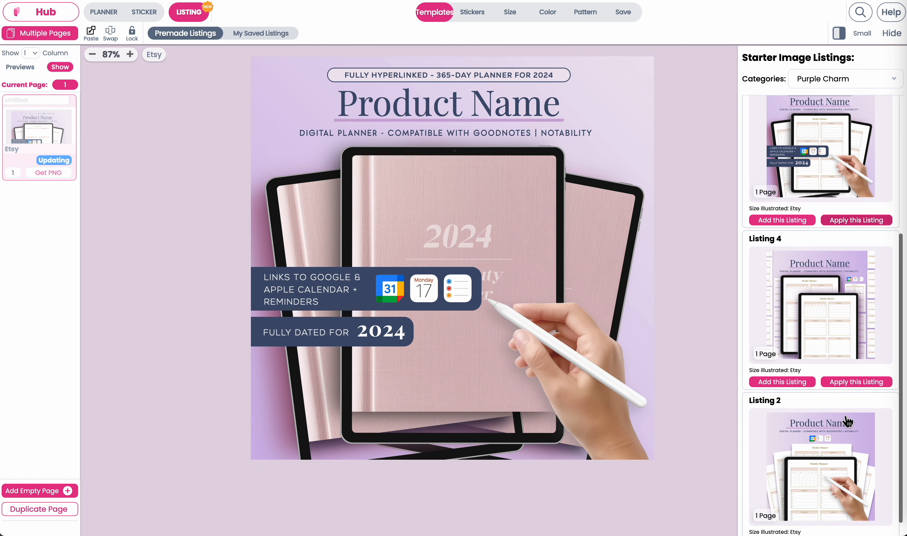
pyautogui.click(863, 383)
pyautogui.scroll(-1, 825, 441)
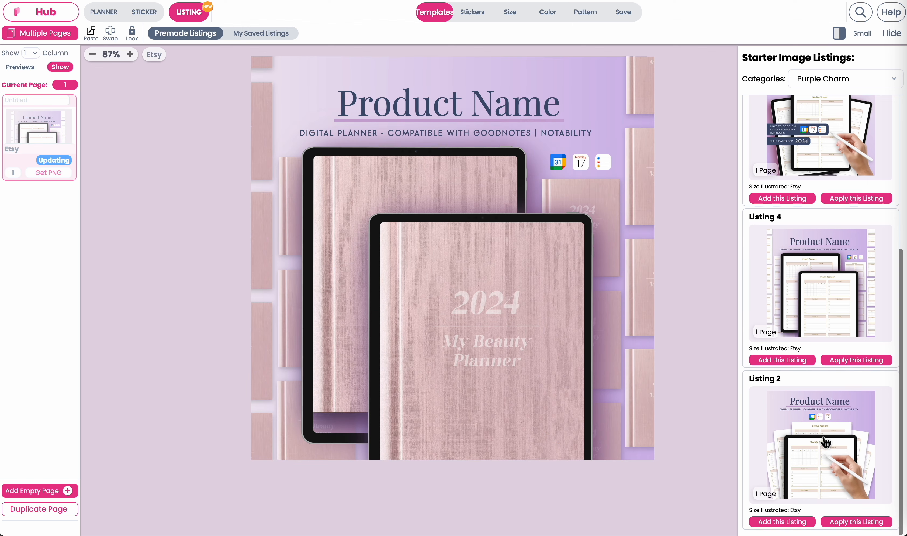
pyautogui.scroll(-1, 851, 387)
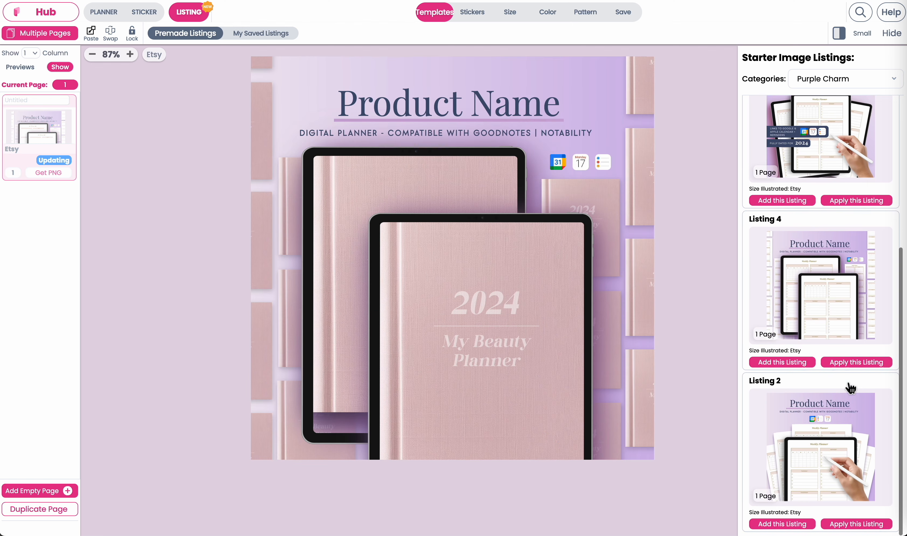
pyautogui.click(859, 526)
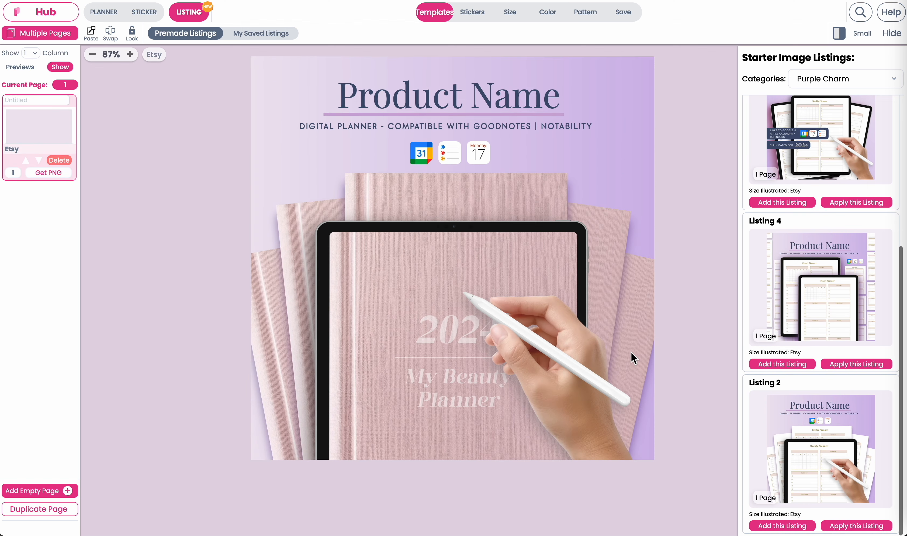
# Set the front tablet mockup to show the February Beauty Routine planner page.
pyautogui.click(415, 271)
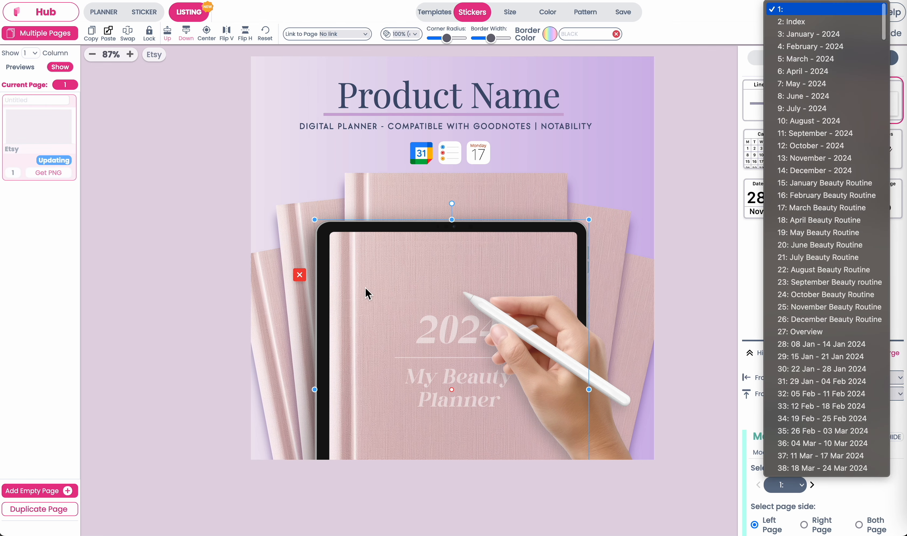
pyautogui.click(668, 217)
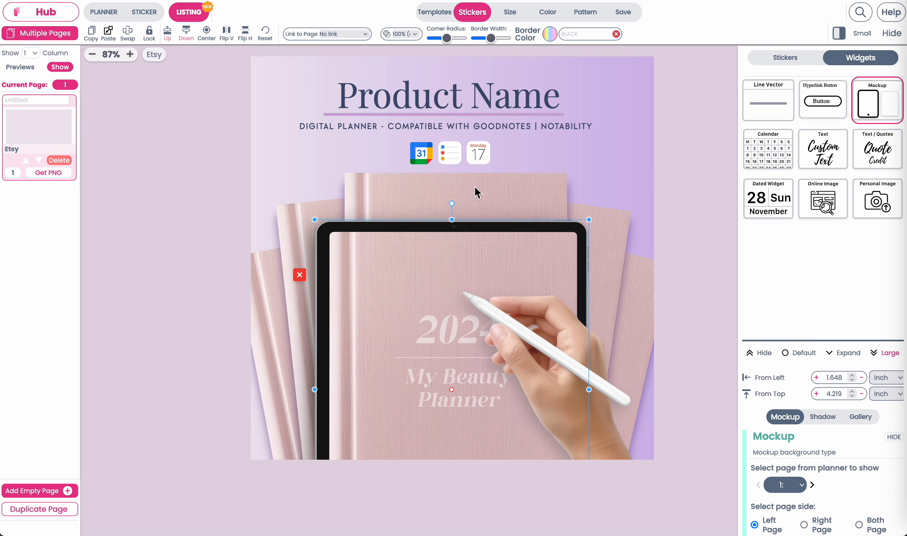
pyautogui.click(785, 485)
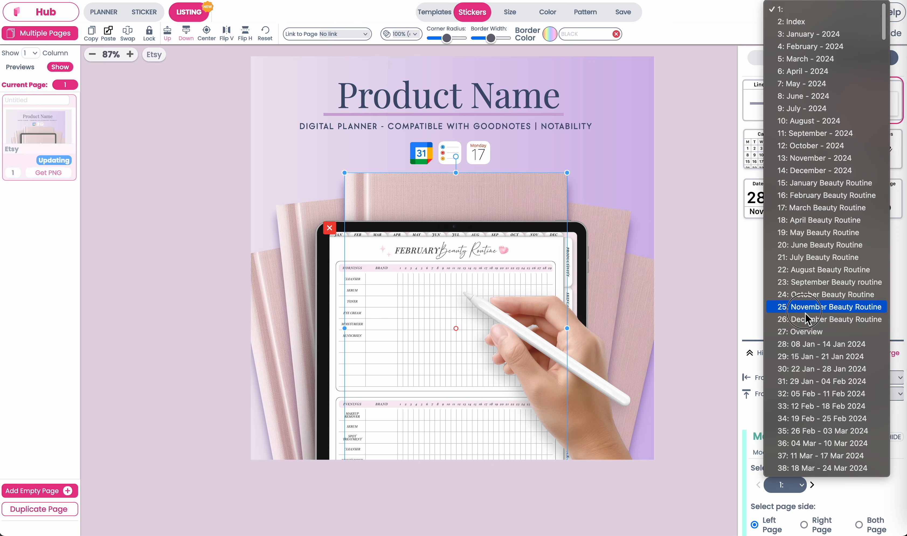
pyautogui.click(806, 312)
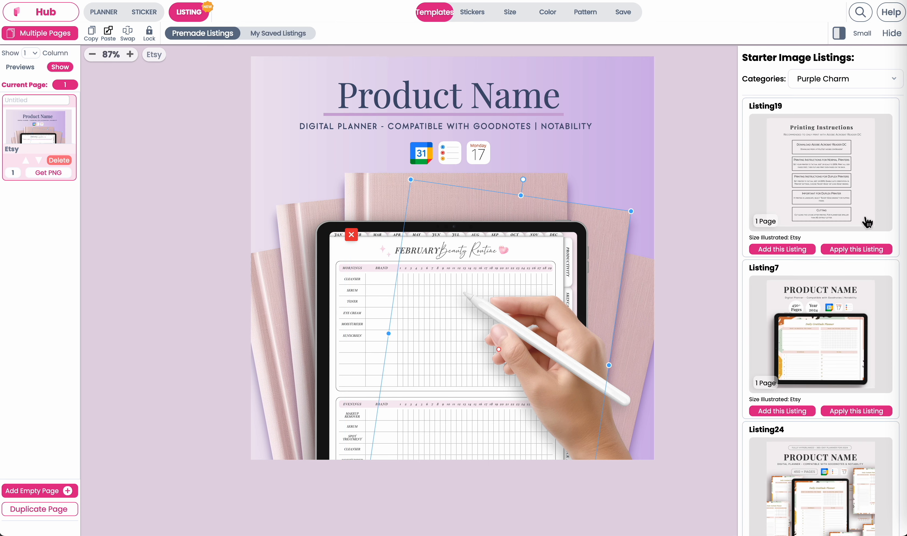
# Try the Listing19 Printing Instructions template, and replace it with the Listing16 Daily Planner template.
pyautogui.click(856, 249)
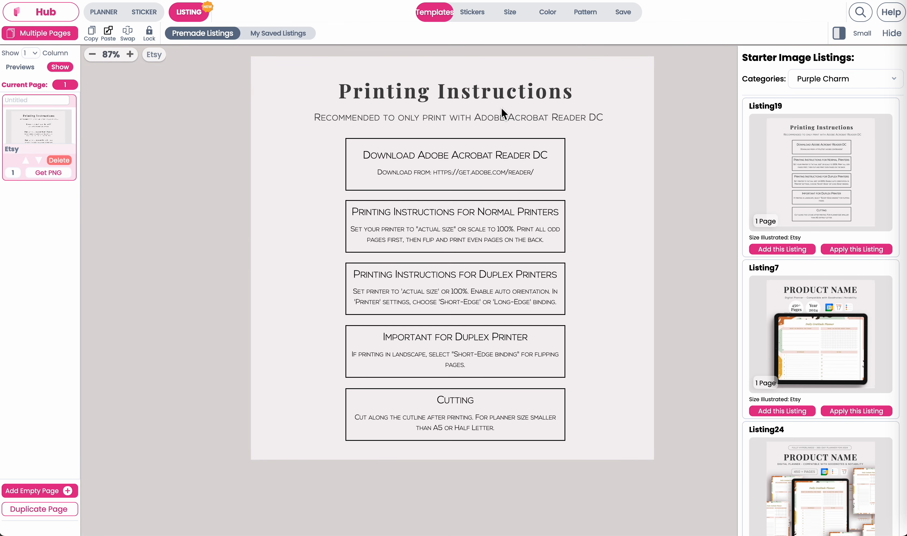
pyautogui.scroll(-15, 853, 316)
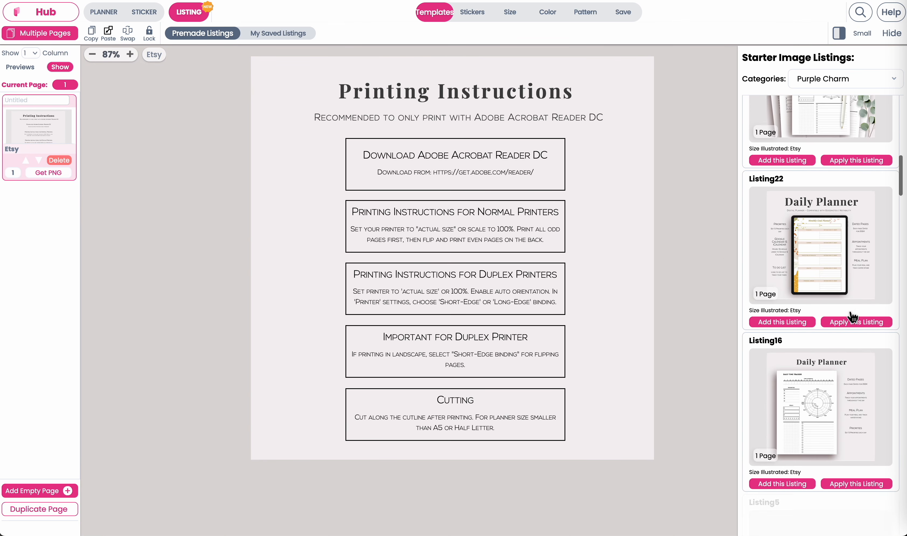
pyautogui.scroll(3, 884, 273)
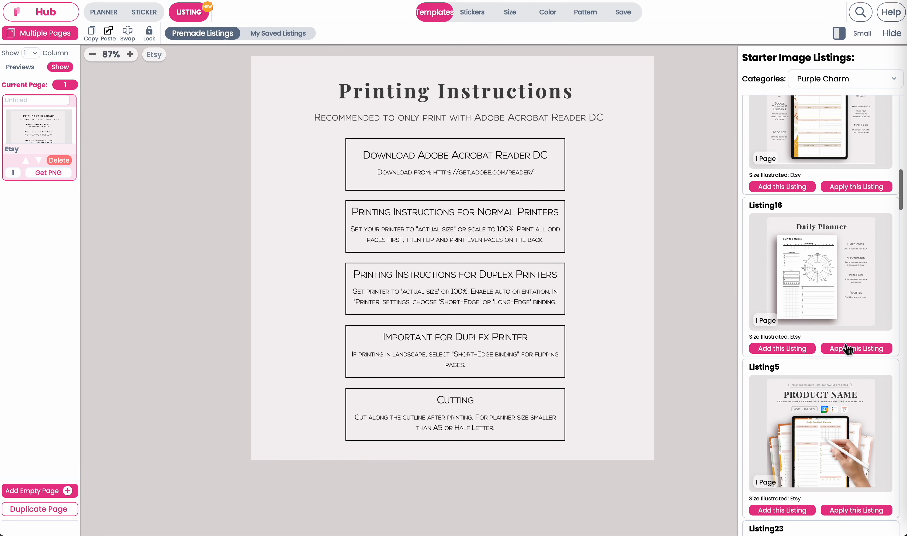
pyautogui.click(848, 348)
# Set the Daily Planner template's page mockup to show planner page 17, March Beauty Routine.
pyautogui.click(336, 226)
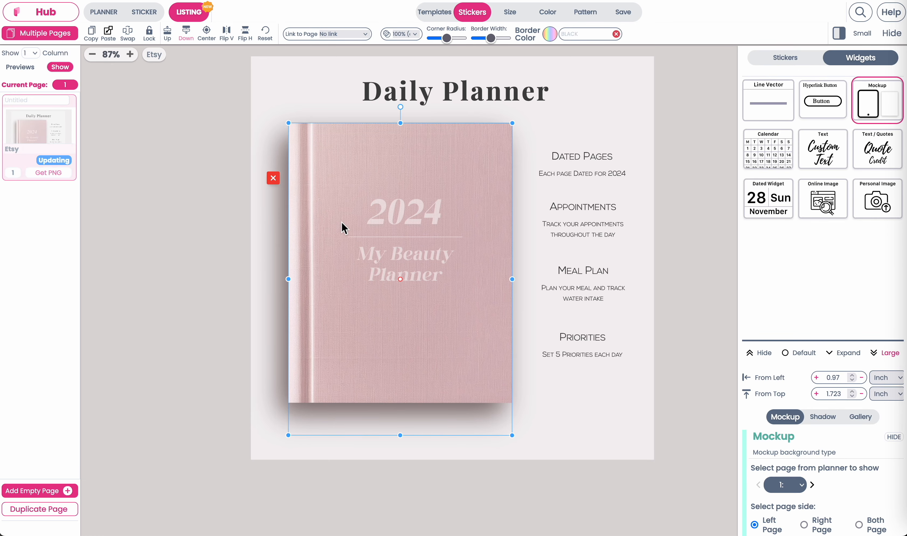
pyautogui.click(785, 485)
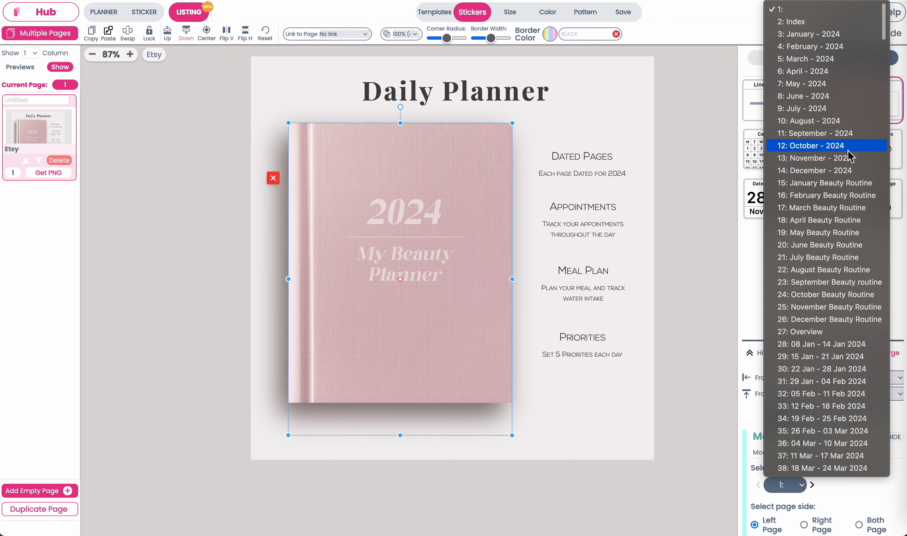
pyautogui.click(809, 201)
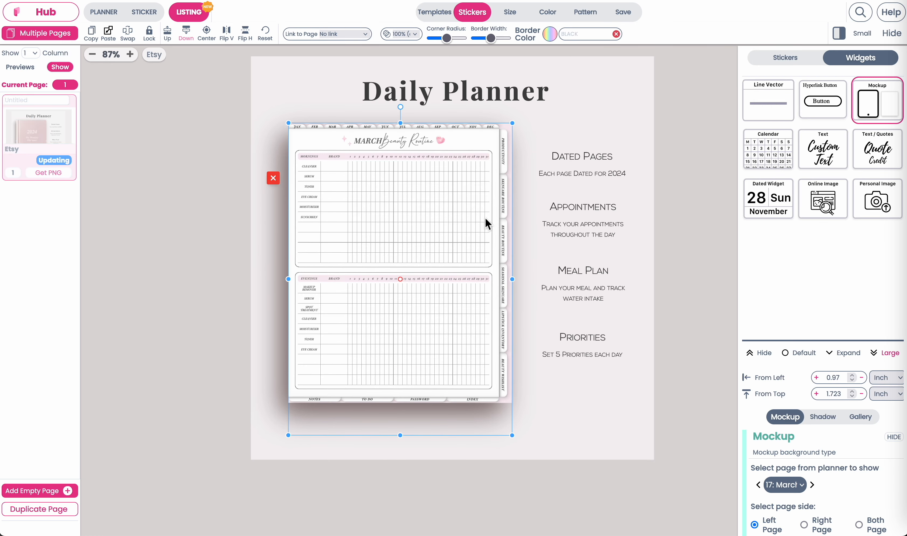